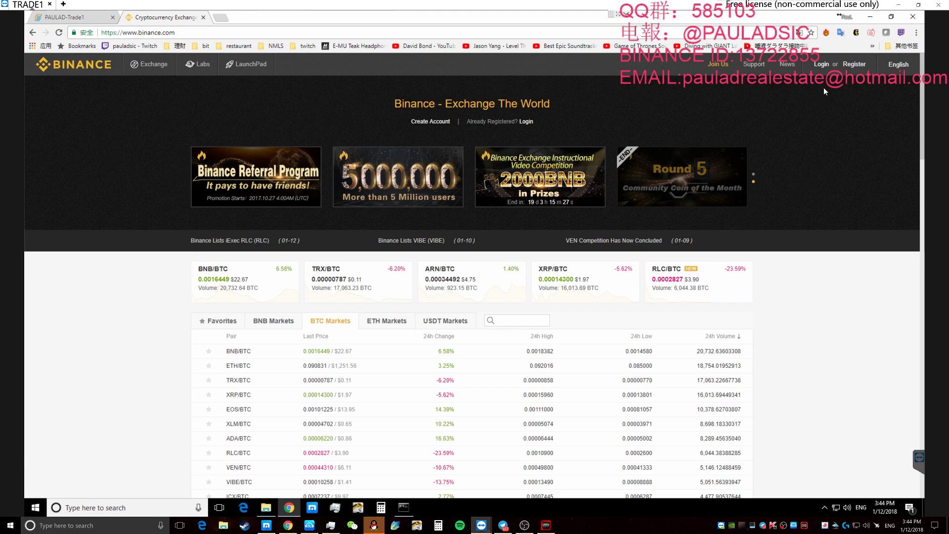
Log into Binance with the saved credentials, the slider captcha and the Google Authenticator code.
{"action": "left_click", "coordinate": [824, 65]}
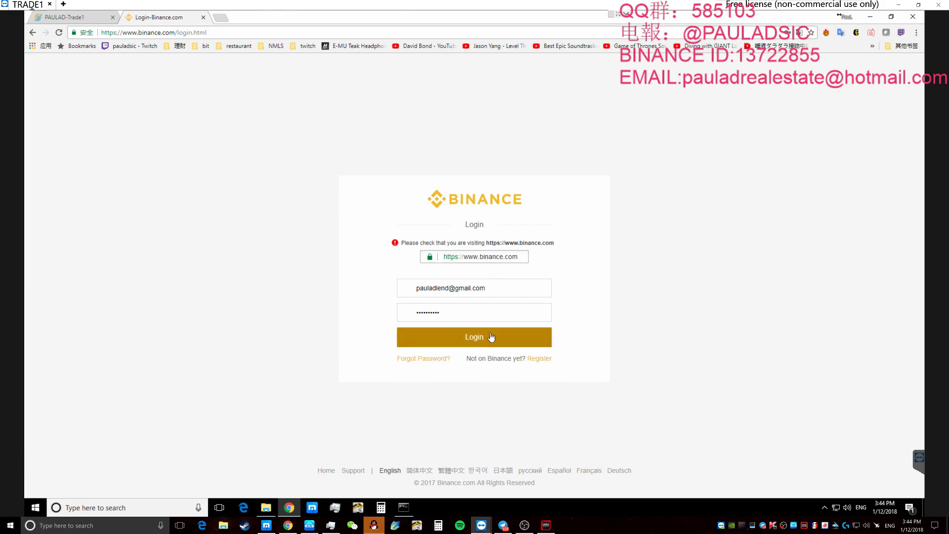
{"action": "left_click", "coordinate": [487, 336]}
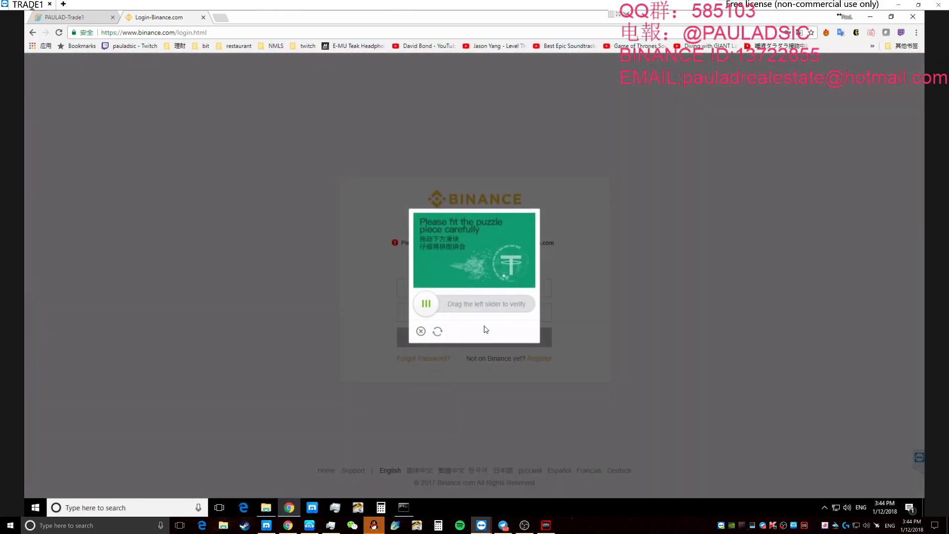
{"action": "left_click_drag", "start_coordinate": [427, 303], "coordinate": [458, 308]}
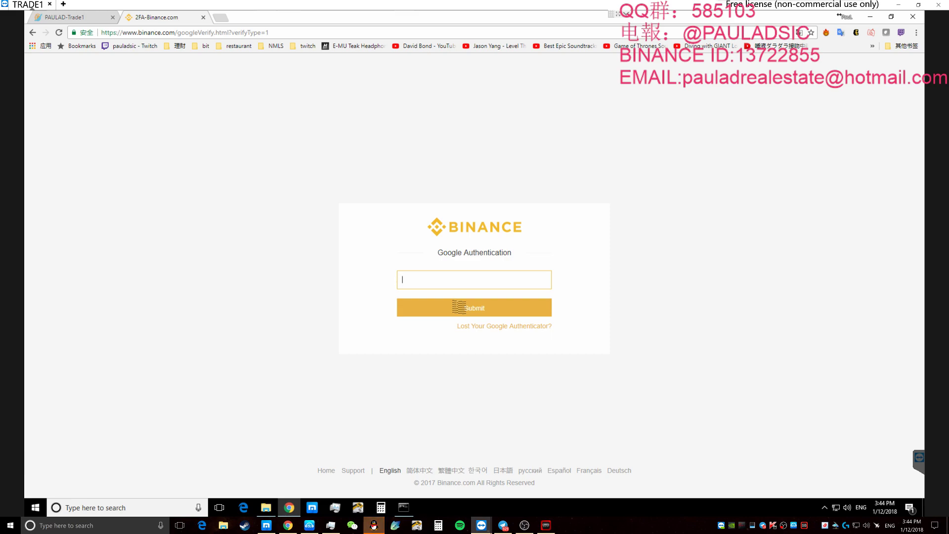
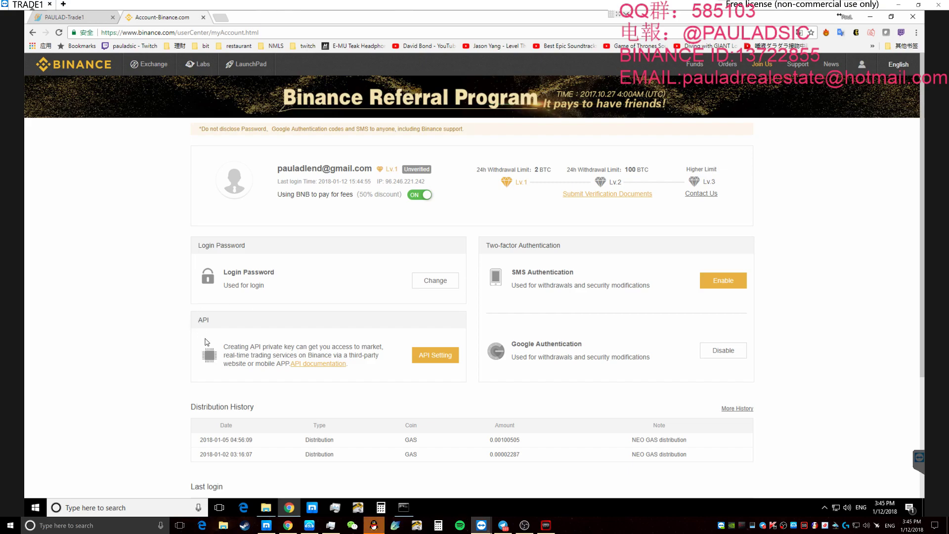
{"action": "left_click_drag", "start_coordinate": [205, 341], "coordinate": [440, 361]}
{"action": "left_click", "coordinate": [438, 356]}
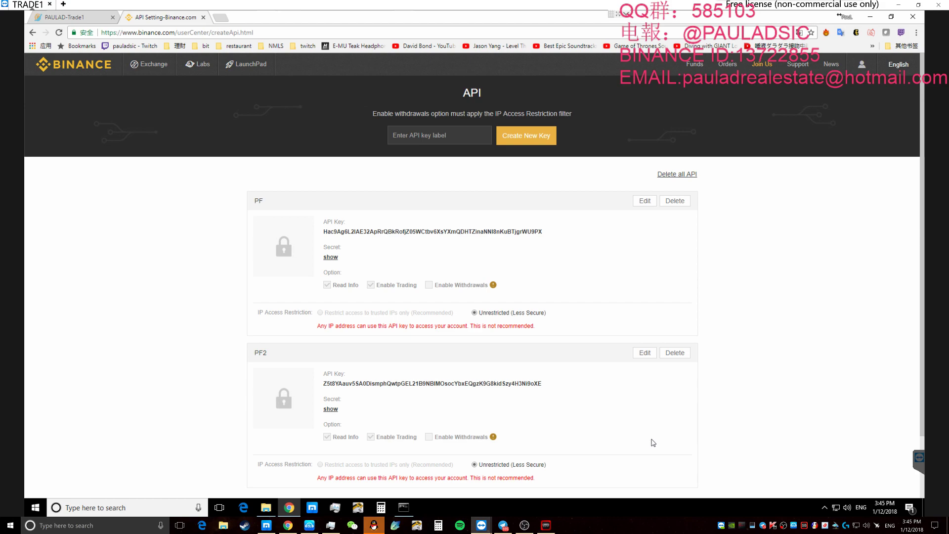
{"action": "left_click_drag", "start_coordinate": [257, 220], "coordinate": [520, 245]}
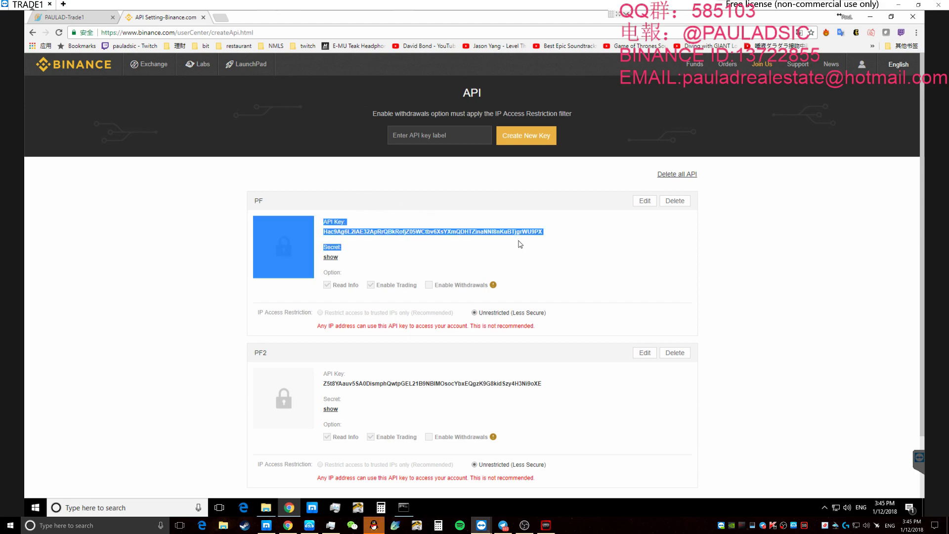
{"action": "left_click", "coordinate": [520, 244]}
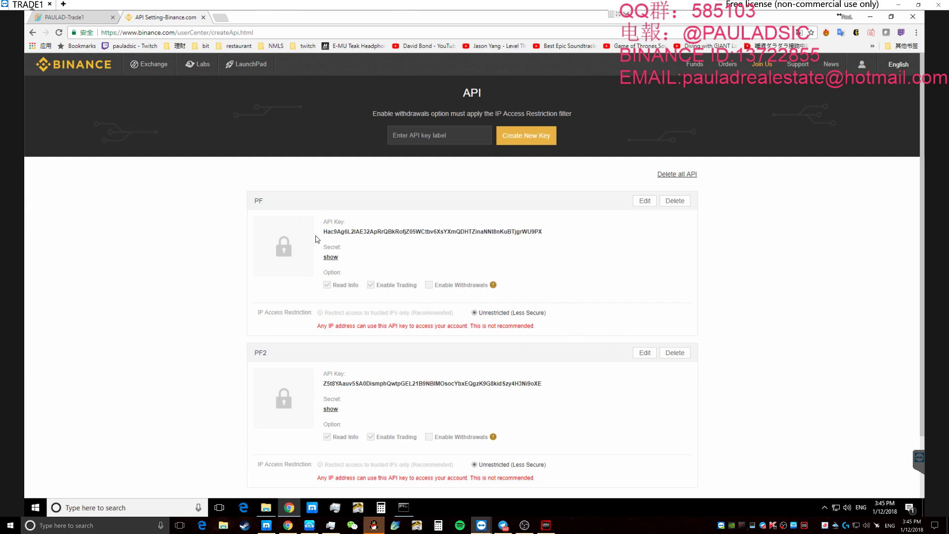
{"action": "left_click_drag", "start_coordinate": [316, 239], "coordinate": [515, 236]}
{"action": "left_click", "coordinate": [572, 238]}
{"action": "left_click_drag", "start_coordinate": [316, 239], "coordinate": [346, 233]}
{"action": "left_click", "coordinate": [321, 370]}
{"action": "left_click_drag", "start_coordinate": [324, 388], "coordinate": [352, 387]}
{"action": "left_click", "coordinate": [557, 384]}
{"action": "left_click", "coordinate": [352, 387]}
{"action": "left_click_drag", "start_coordinate": [319, 241], "coordinate": [380, 232]}
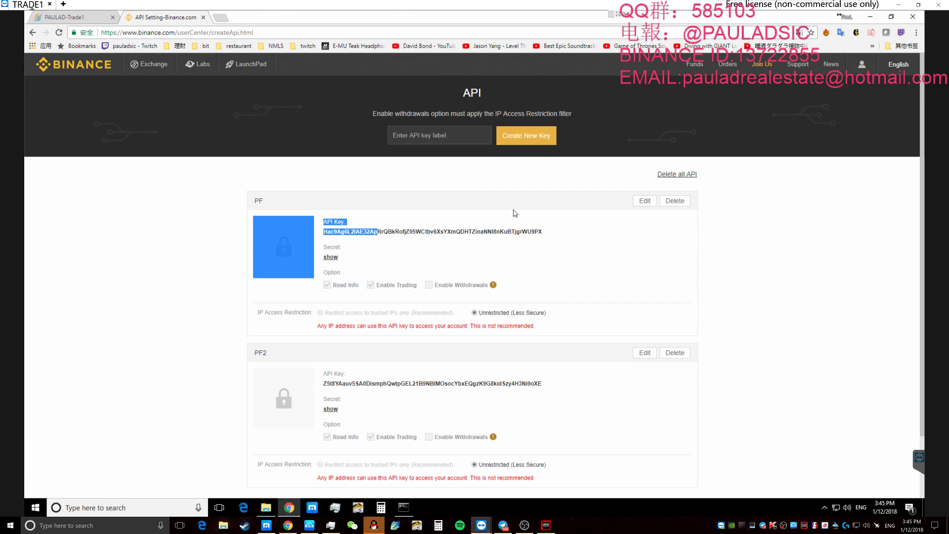
{"action": "left_click", "coordinate": [496, 200]}
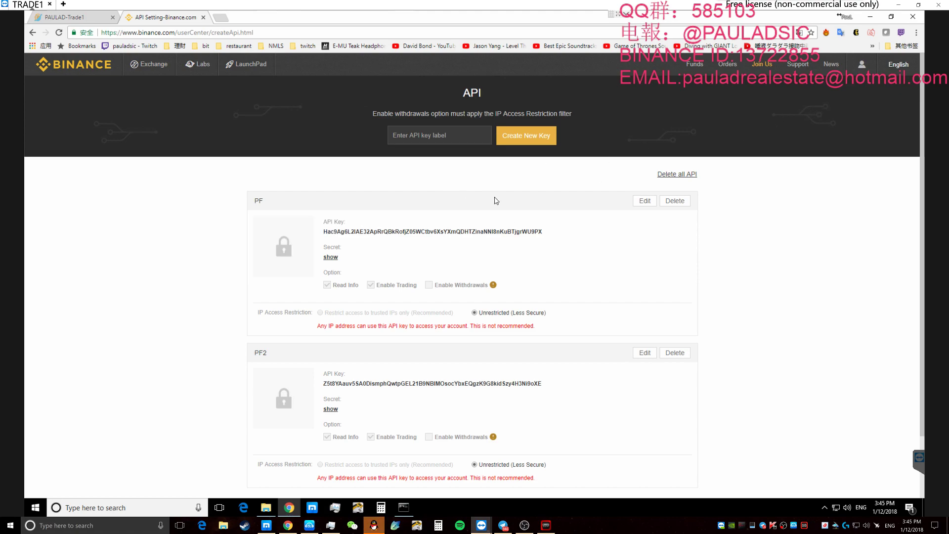
{"action": "mouse_move", "coordinate": [870, 69]}
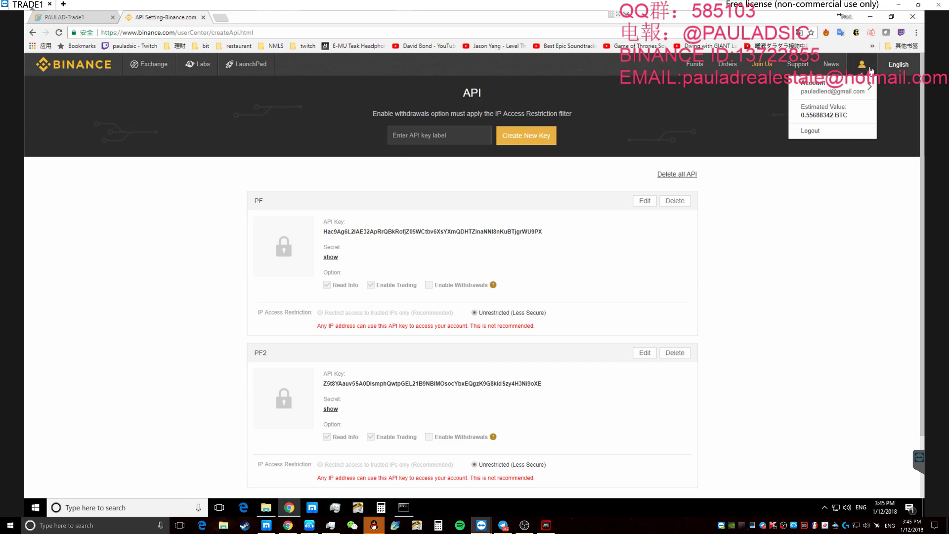
{"action": "left_click", "coordinate": [849, 90]}
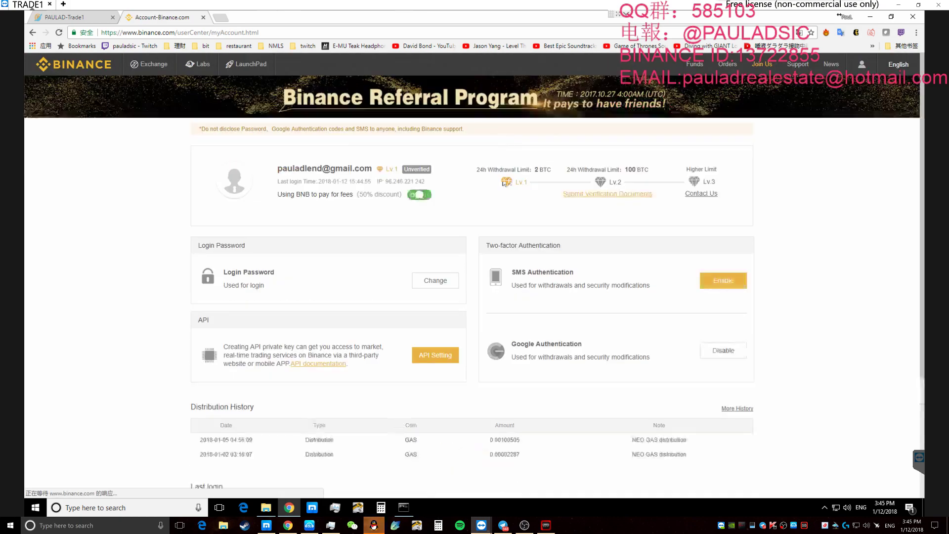
Open the Binance Referral Program page and scroll through its 82 referral friends.
{"action": "left_click", "coordinate": [483, 95]}
{"action": "scroll", "coordinate": [671, 273], "scroll_direction": "down", "scroll_amount": 3}
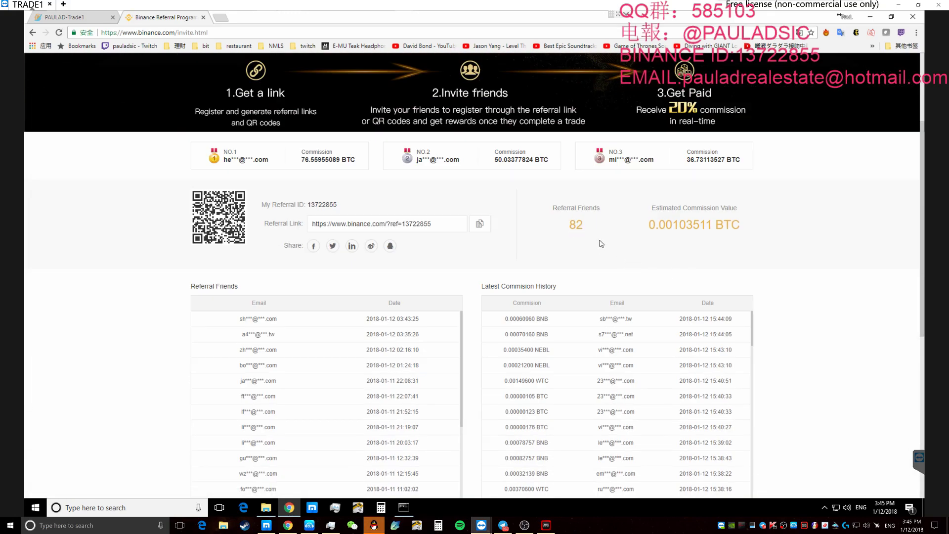
{"action": "scroll", "coordinate": [601, 244], "scroll_direction": "down", "scroll_amount": 1}
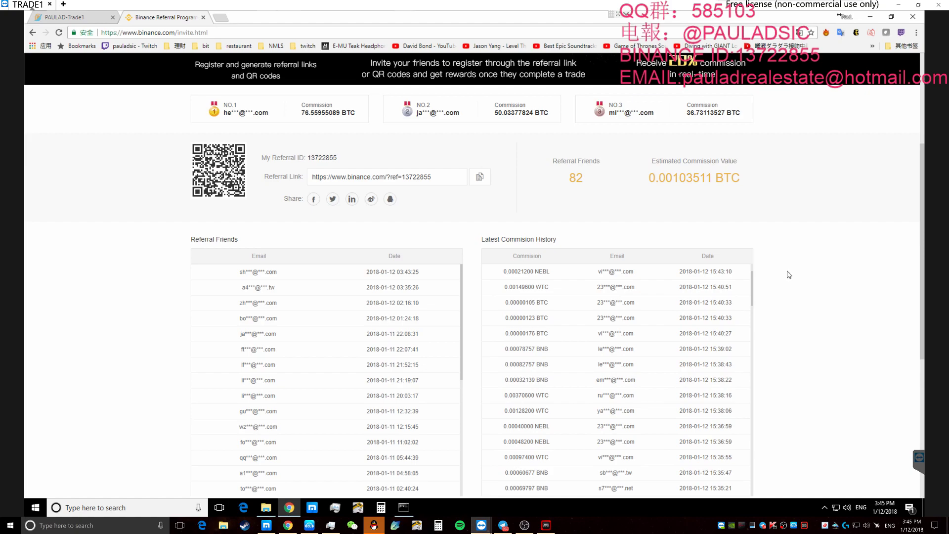
{"action": "scroll", "coordinate": [789, 274], "scroll_direction": "up", "scroll_amount": 4}
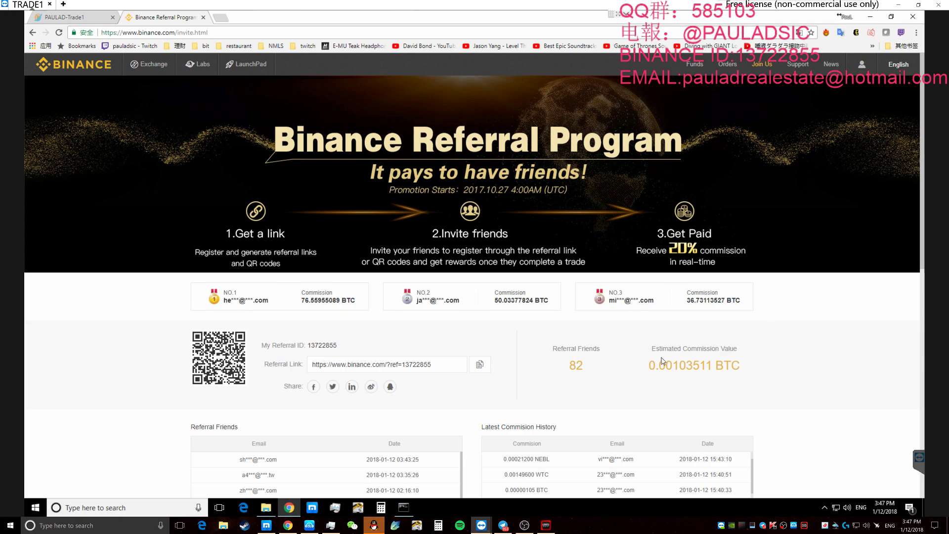
Review the latest commission history entries, then start a new browser tab.
{"action": "left_click_drag", "start_coordinate": [650, 371], "coordinate": [772, 368]}
{"action": "left_click", "coordinate": [573, 323]}
{"action": "scroll", "coordinate": [404, 270], "scroll_direction": "down", "scroll_amount": 3}
{"action": "scroll", "coordinate": [404, 269], "scroll_direction": "up", "scroll_amount": 3}
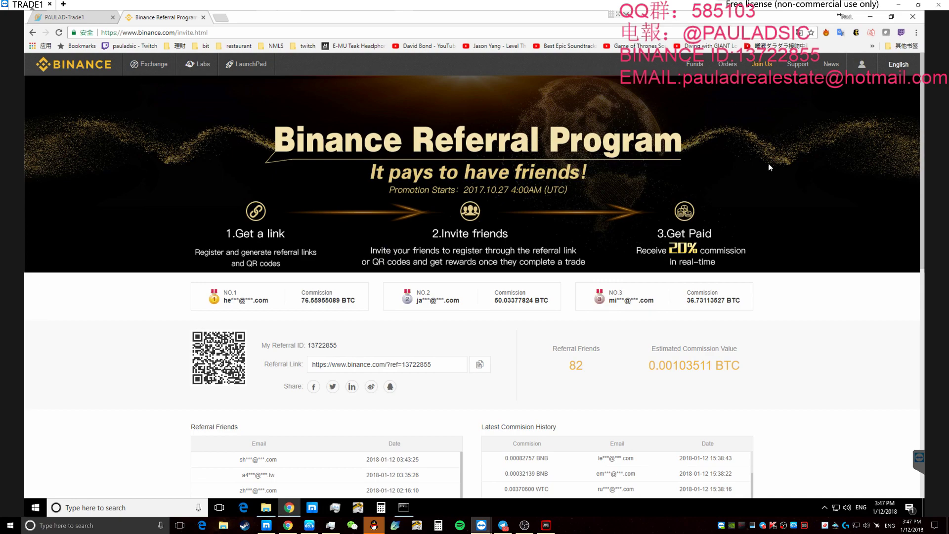
{"action": "left_click", "coordinate": [223, 18]}
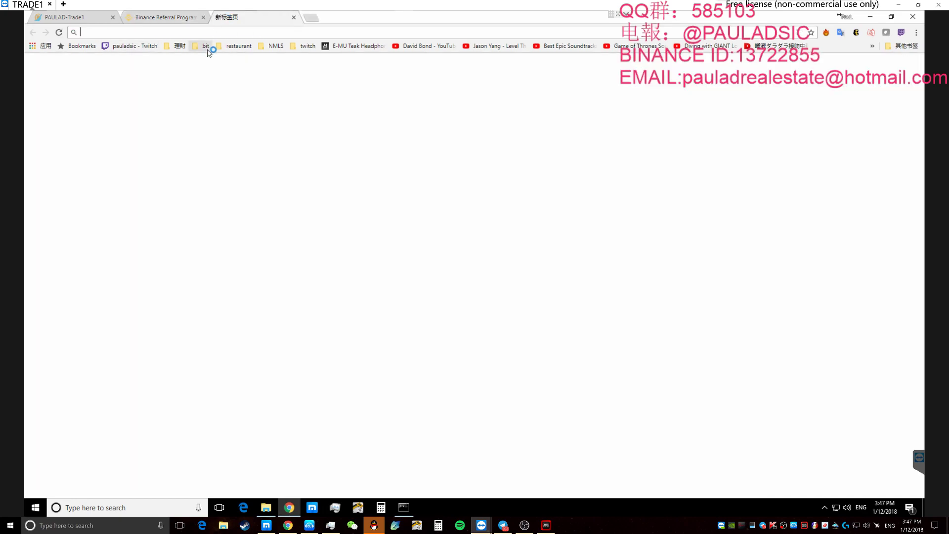
Load the ProfitTrailer website from the bit bookmarks, with 'paul' appended to its address.
{"action": "left_click", "coordinate": [205, 46]}
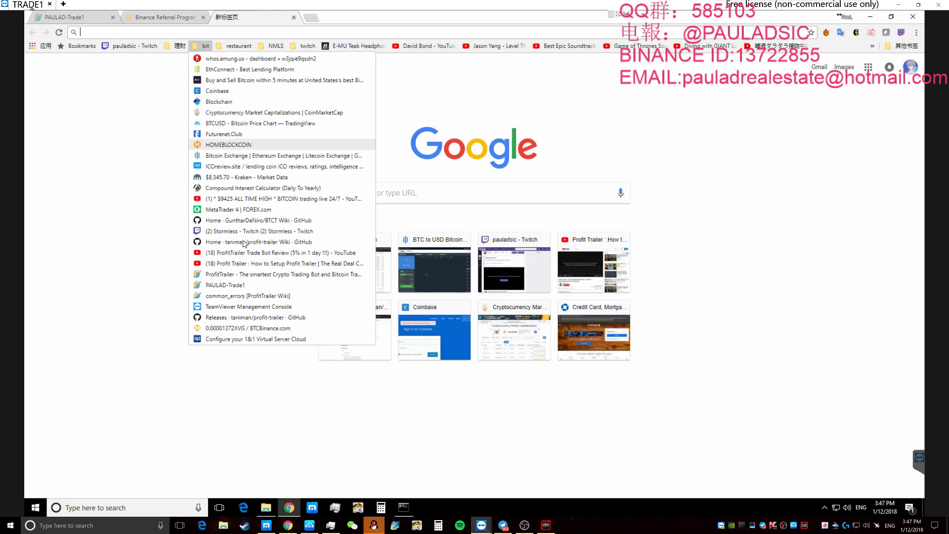
{"action": "left_click", "coordinate": [259, 275]}
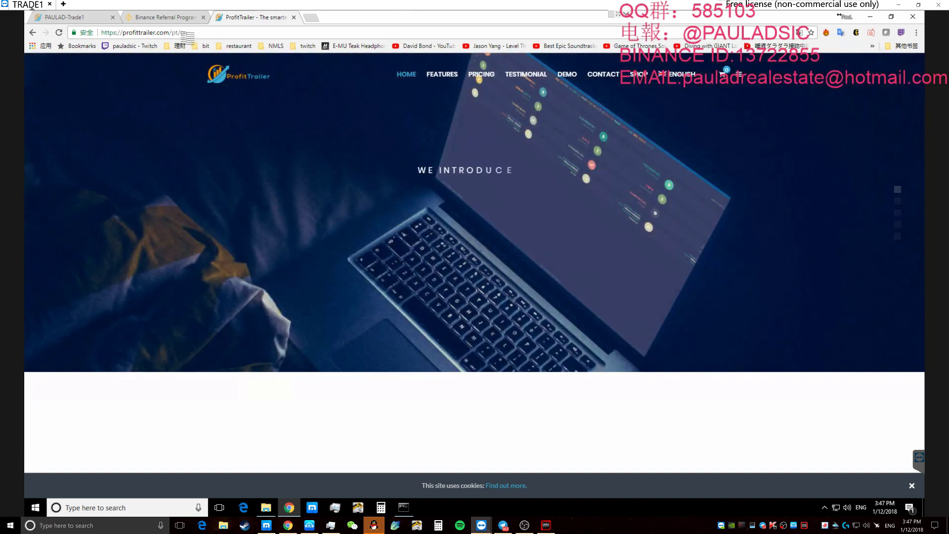
{"action": "left_click_drag", "start_coordinate": [179, 32], "coordinate": [205, 37]}
{"action": "type", "text": "paul"}
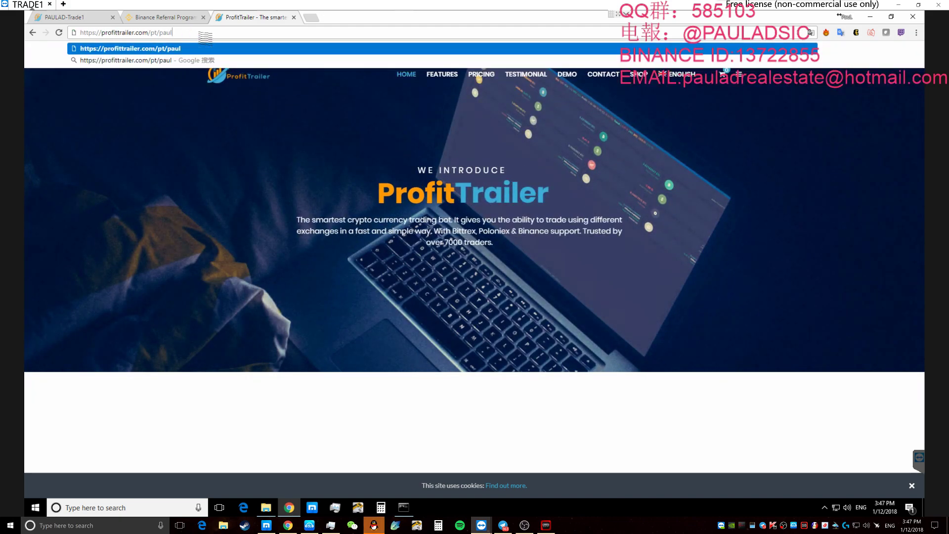
{"action": "key", "text": "Return"}
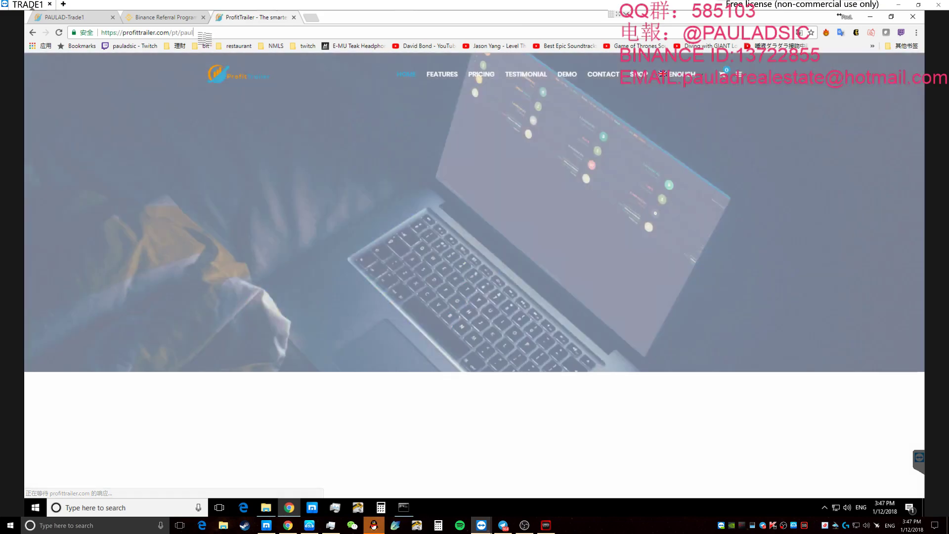
{"action": "left_click", "coordinate": [206, 37]}
{"action": "left_click", "coordinate": [206, 36]}
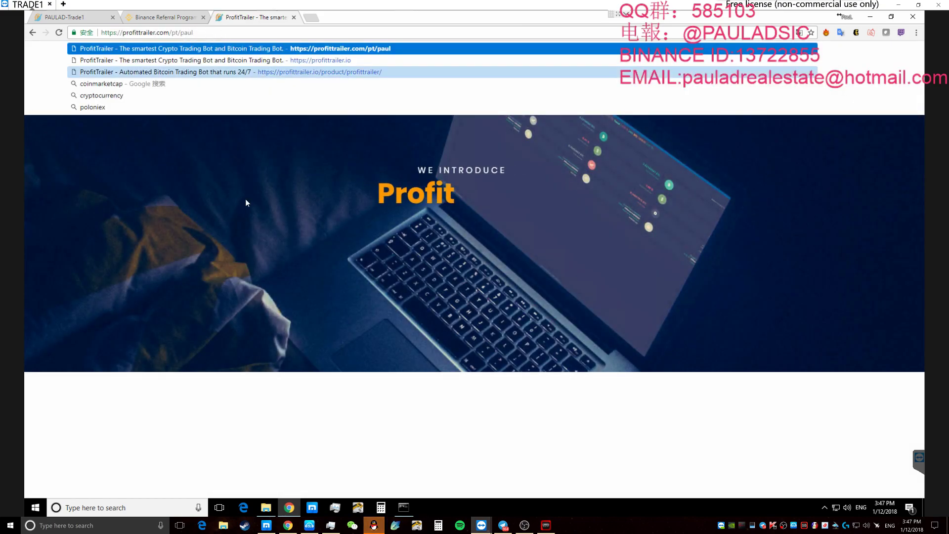
Scroll to the licences and order the single-exchange Binance licence at Ƀ0.030.
{"action": "scroll", "coordinate": [245, 241], "scroll_direction": "down", "scroll_amount": 6}
{"action": "scroll", "coordinate": [226, 253], "scroll_direction": "down", "scroll_amount": 7}
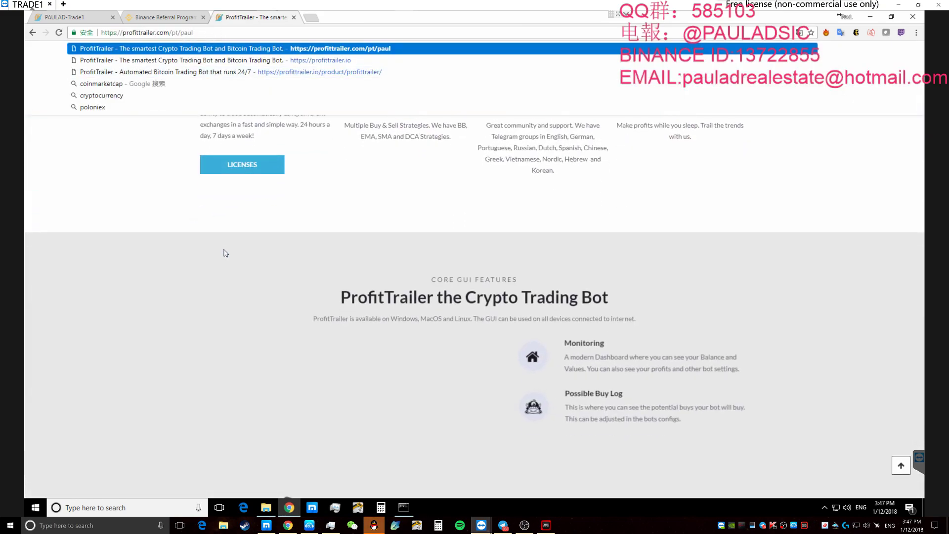
{"action": "scroll", "coordinate": [226, 253], "scroll_direction": "down", "scroll_amount": 7}
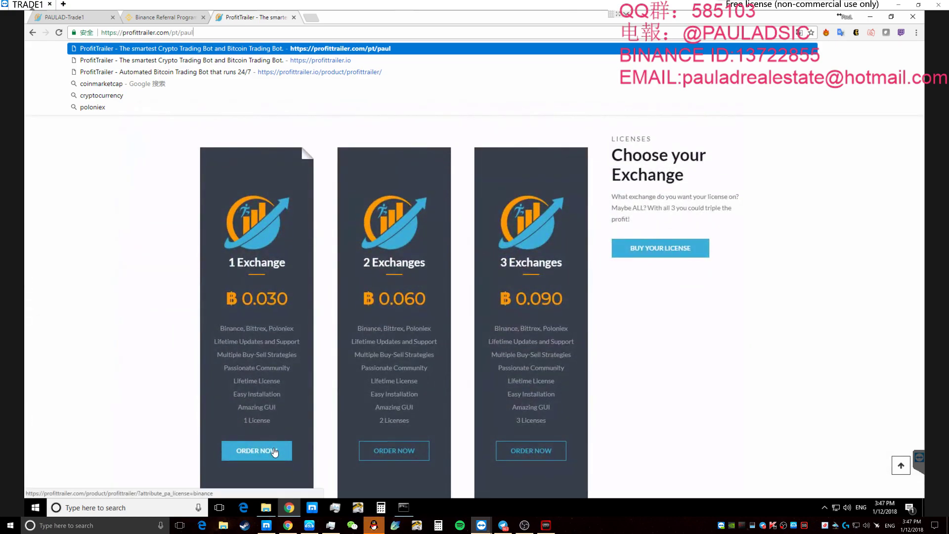
{"action": "left_click", "coordinate": [275, 451]}
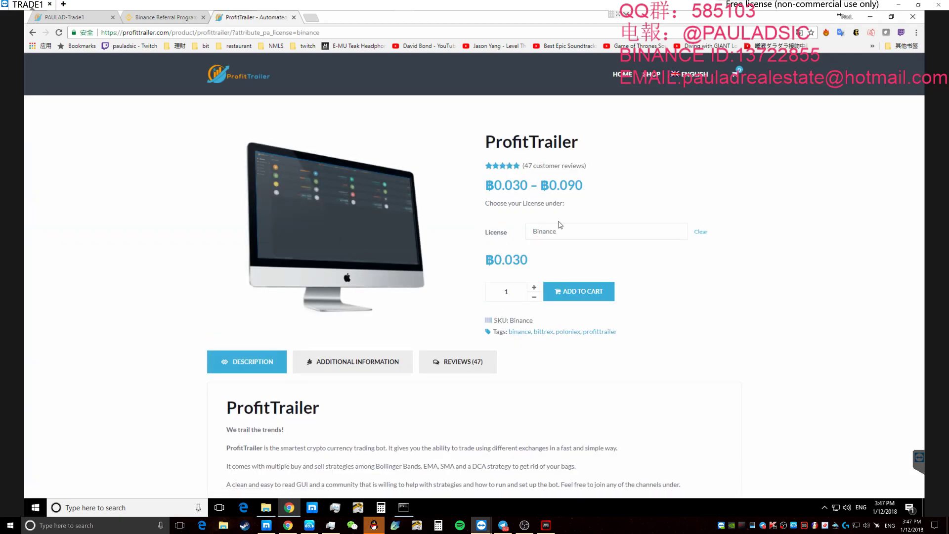
Add the Ƀ0.030 Binance licence to the cart and go to checkout's Binance API Key field.
{"action": "left_click", "coordinate": [585, 294]}
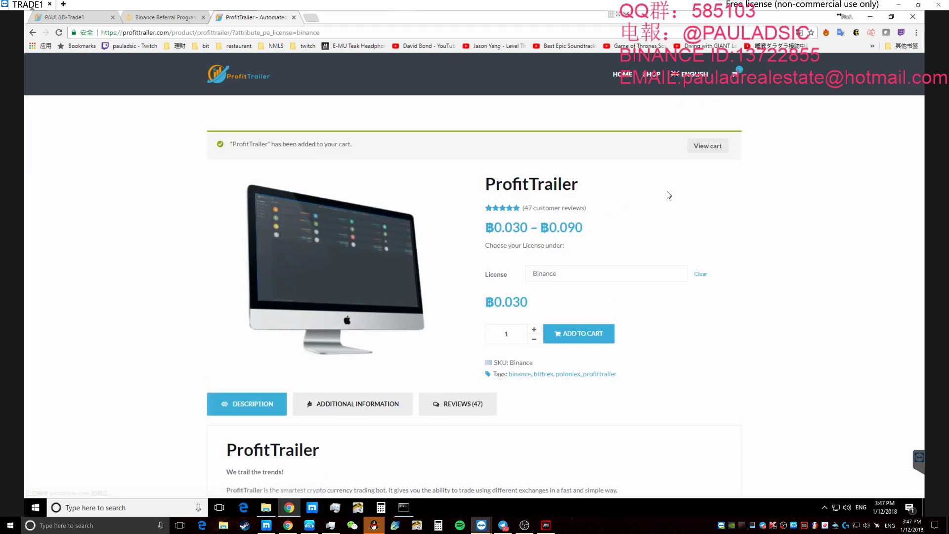
{"action": "mouse_move", "coordinate": [736, 81]}
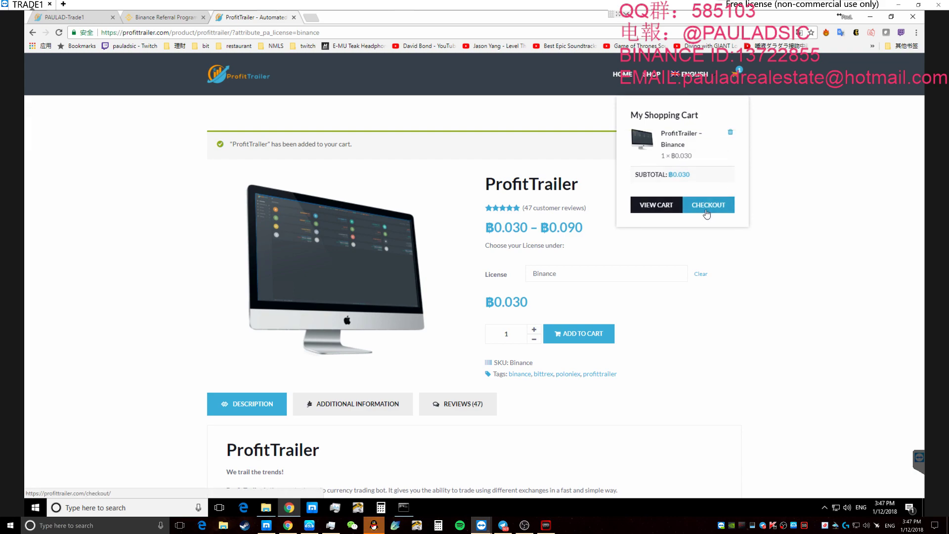
{"action": "left_click", "coordinate": [708, 205]}
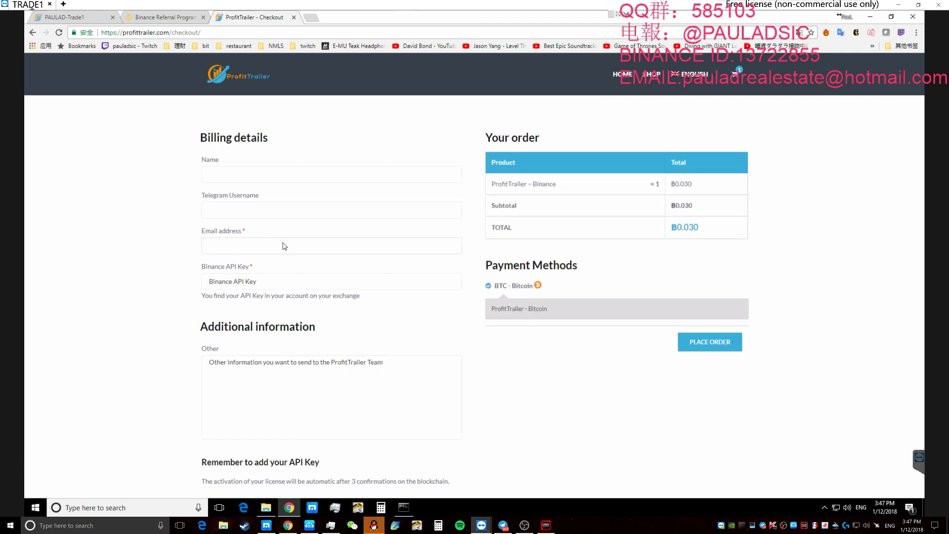
{"action": "left_click", "coordinate": [224, 284]}
{"action": "scroll", "coordinate": [423, 202], "scroll_direction": "down", "scroll_amount": 1}
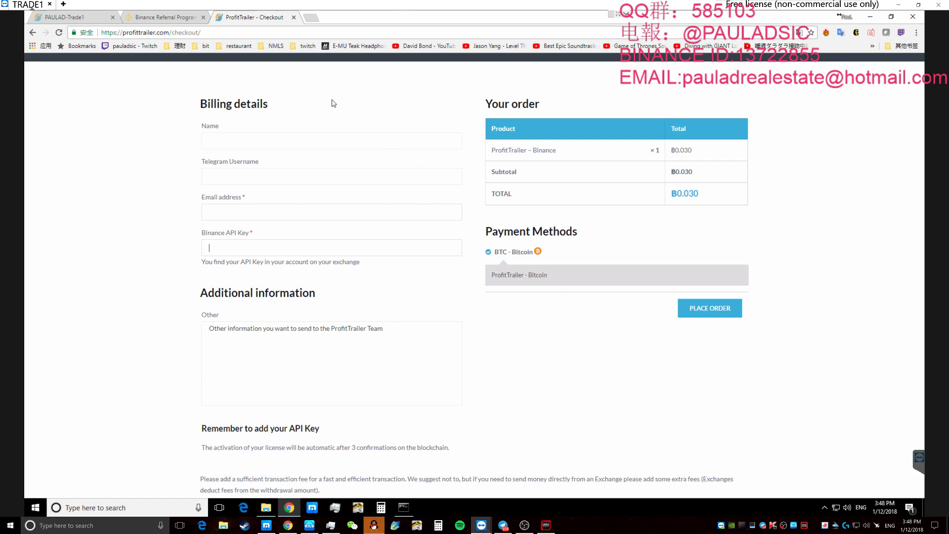
{"action": "left_click", "coordinate": [312, 20]}
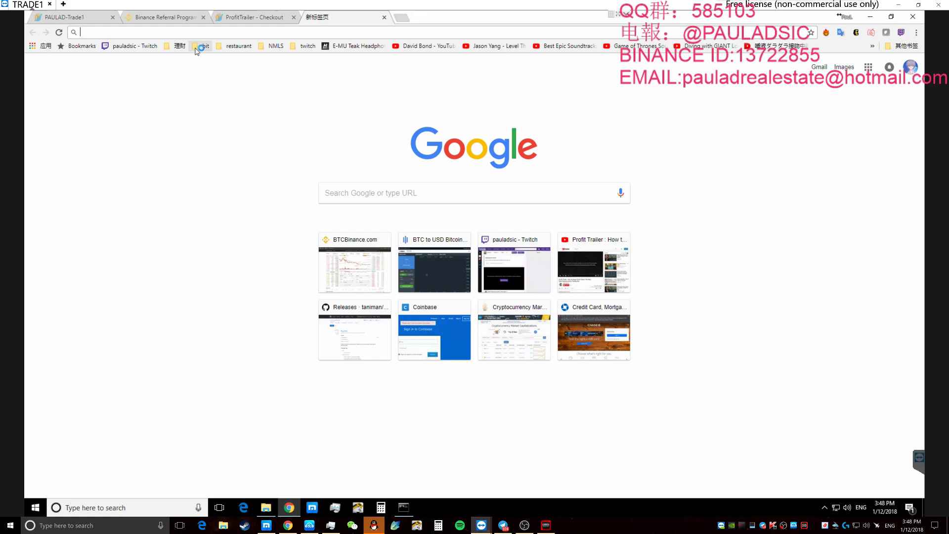
Open the profit-trailer GitHub releases page from the 理财 bookmarks and its Bug fixes [welcome 2018!] release.
{"action": "left_click", "coordinate": [180, 45]}
{"action": "mouse_move", "coordinate": [205, 46]}
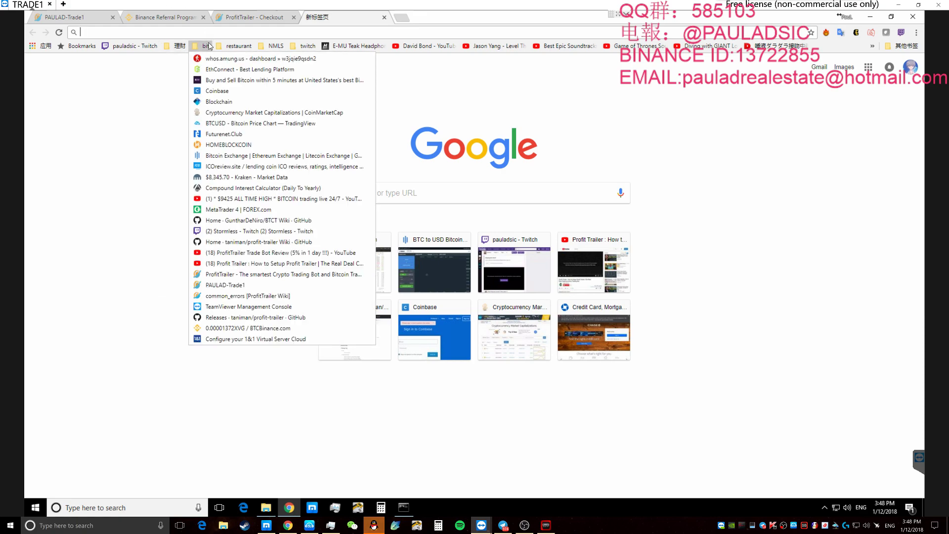
{"action": "left_click", "coordinate": [314, 318]}
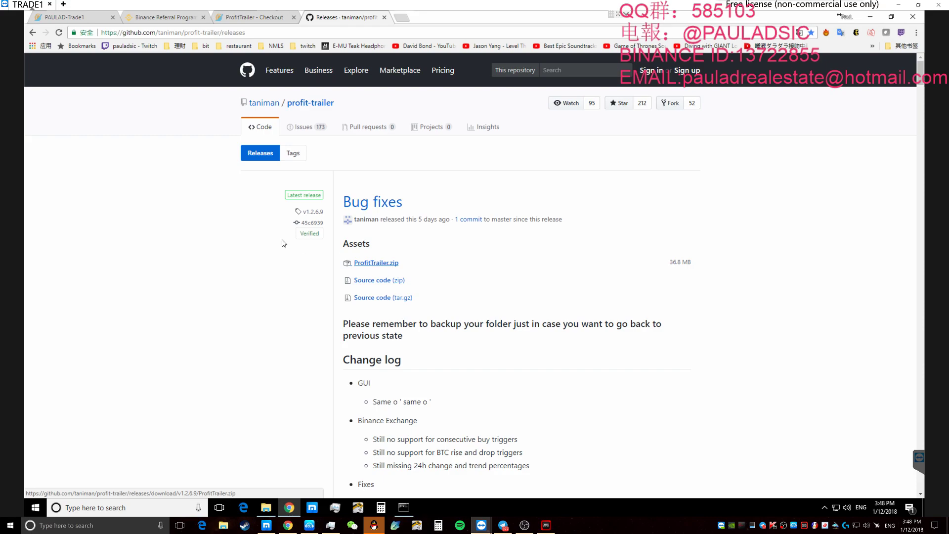
{"action": "scroll", "coordinate": [282, 243], "scroll_direction": "down", "scroll_amount": 10}
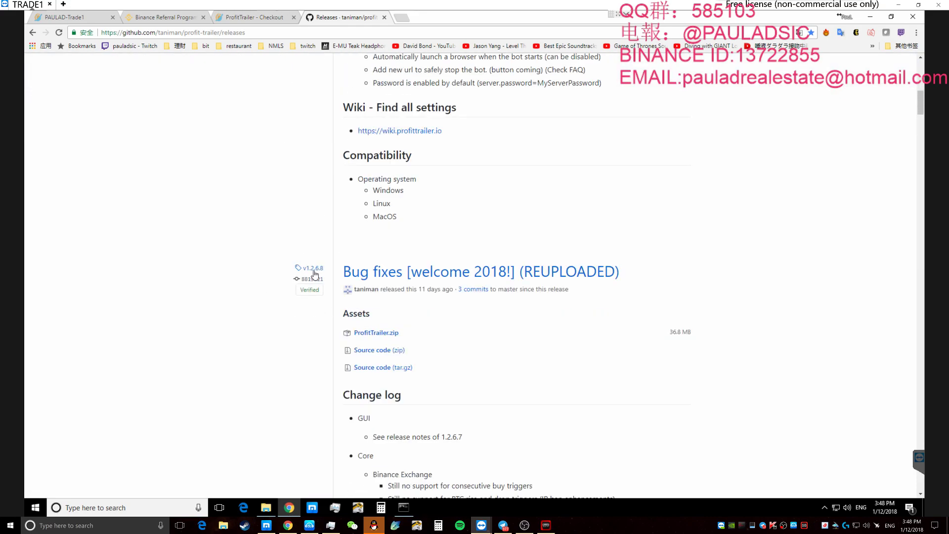
{"action": "left_click", "coordinate": [475, 271]}
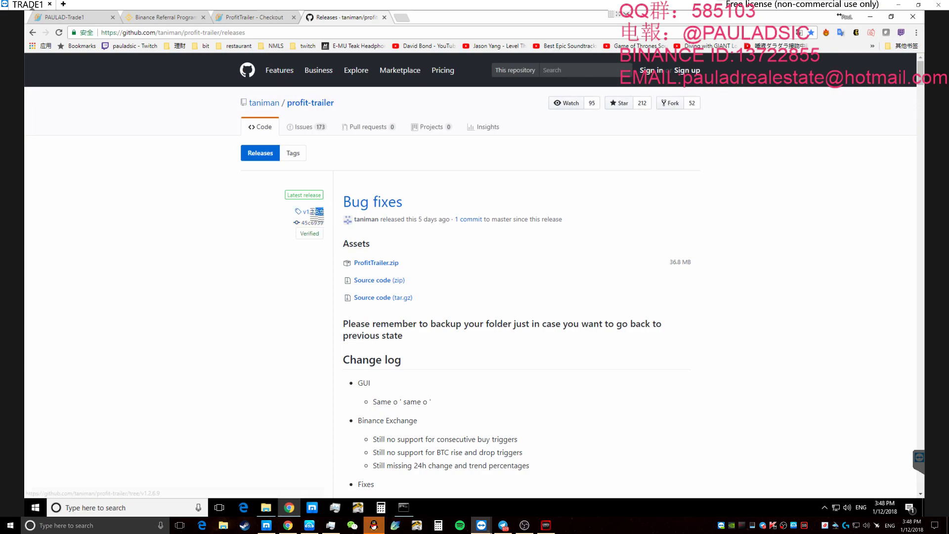
{"action": "scroll", "coordinate": [467, 227], "scroll_direction": "down", "scroll_amount": 12}
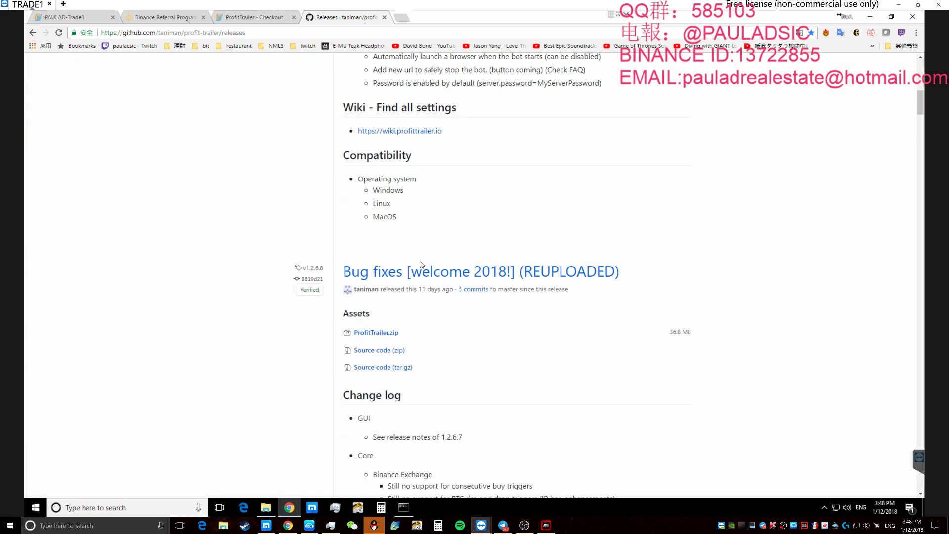
Save the ProfitTrailer.zip release asset to the Desktop.
{"action": "left_click", "coordinate": [391, 339]}
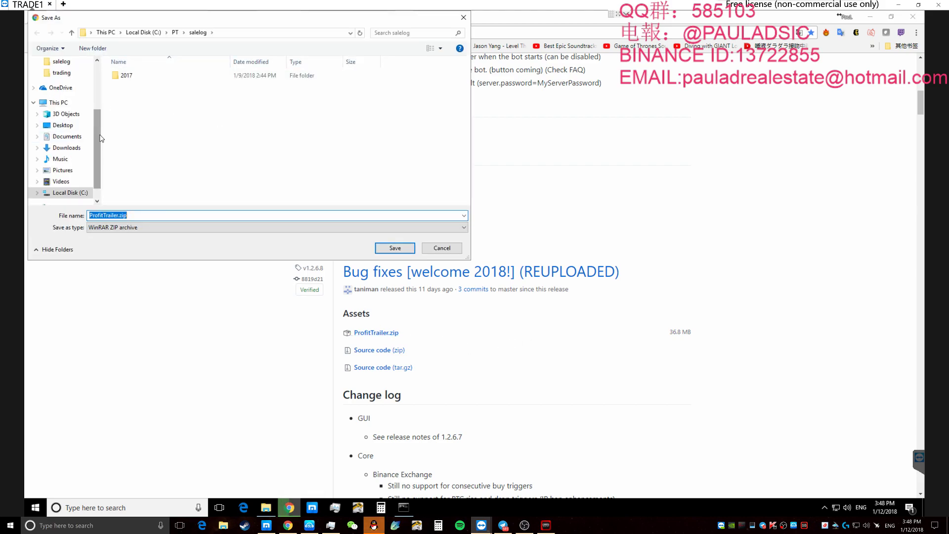
{"action": "scroll", "coordinate": [99, 127], "scroll_direction": "up", "scroll_amount": 2}
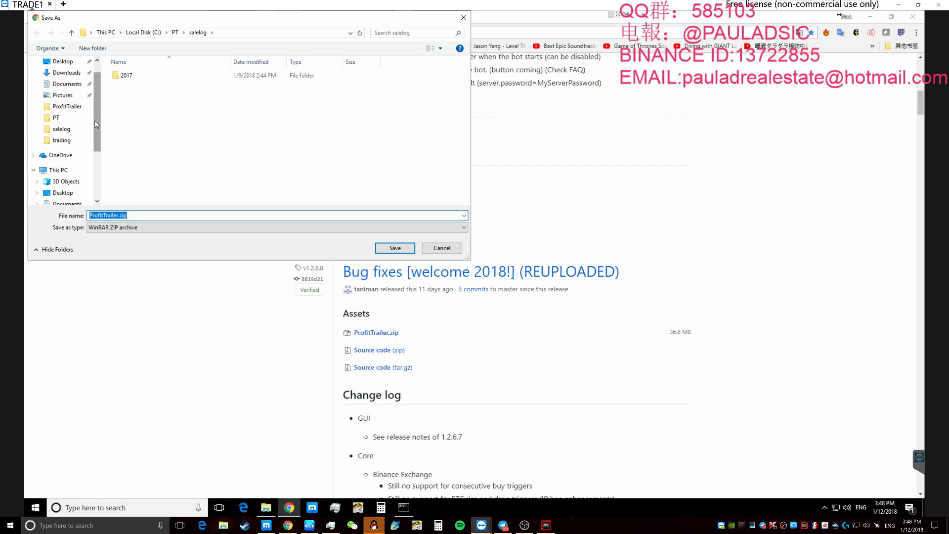
{"action": "scroll", "coordinate": [99, 132], "scroll_direction": "down", "scroll_amount": 1}
{"action": "left_click", "coordinate": [63, 159]}
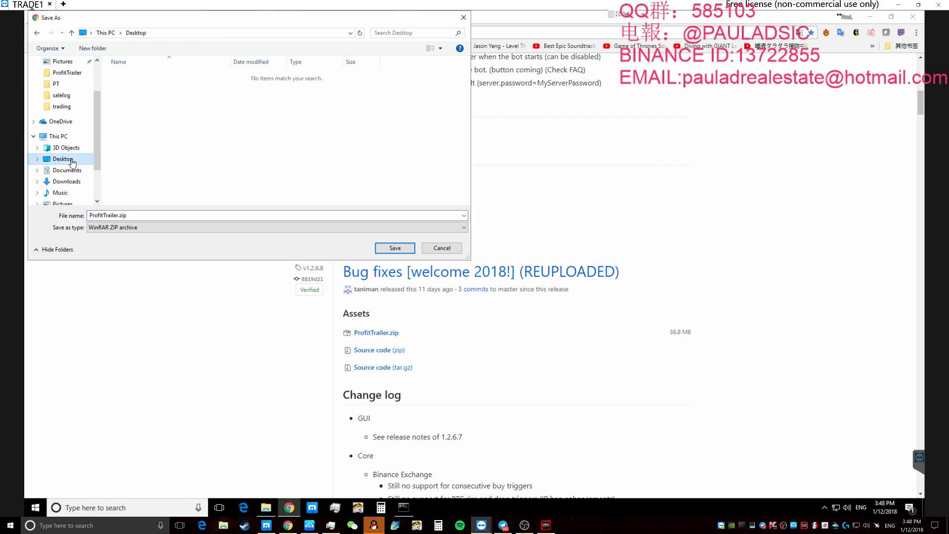
{"action": "left_click", "coordinate": [395, 249]}
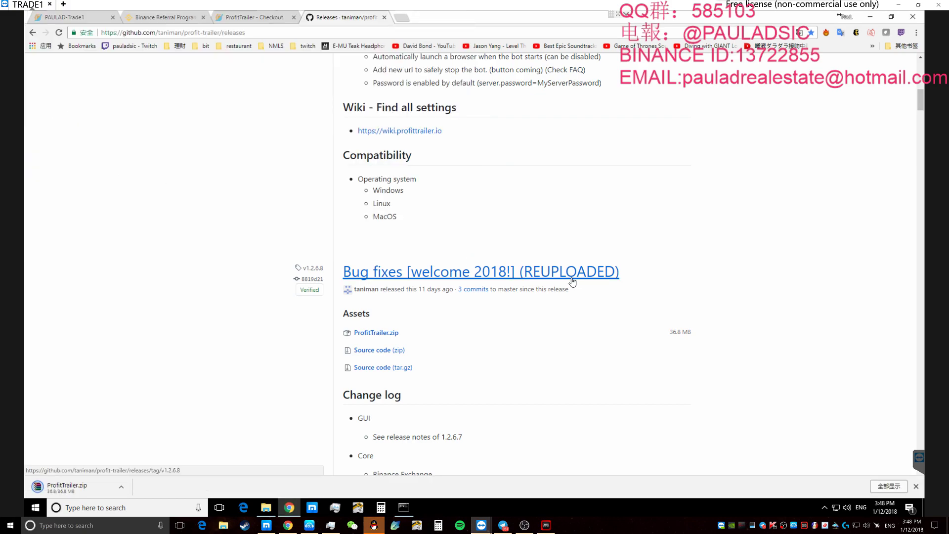
{"action": "left_click", "coordinate": [870, 16]}
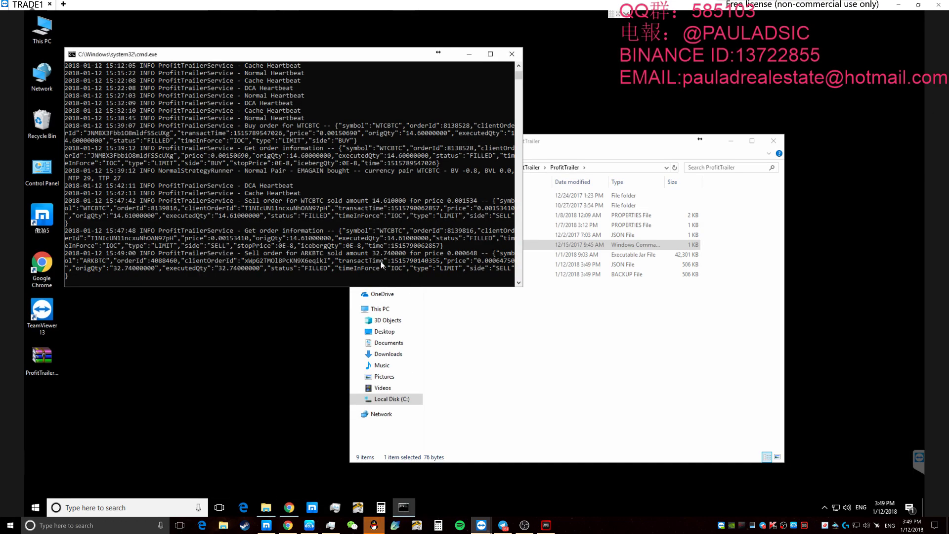
Extract the desktop ProfitTrailer.zip into a new ProfitTrailer folder.
{"action": "left_click", "coordinate": [470, 54]}
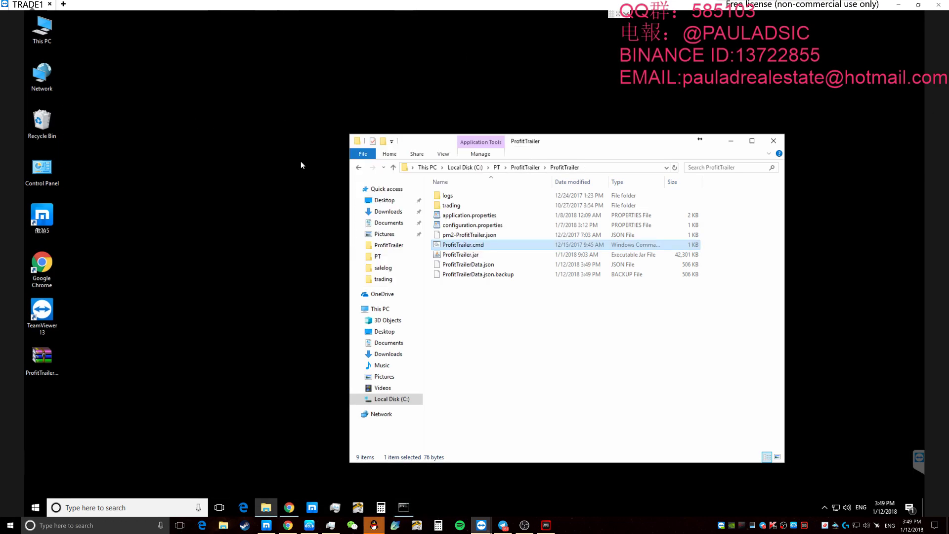
{"action": "left_click", "coordinate": [53, 370]}
{"action": "right_click", "coordinate": [53, 370]}
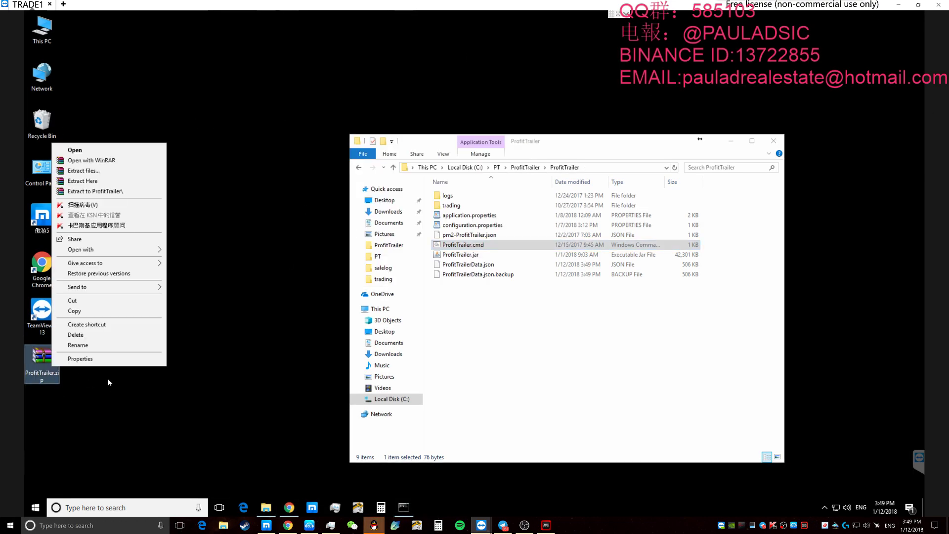
{"action": "left_click", "coordinate": [135, 193]}
Open the extracted folder and its inner ProfitTrailer folder to view the six files.
{"action": "double_click", "coordinate": [41, 406]}
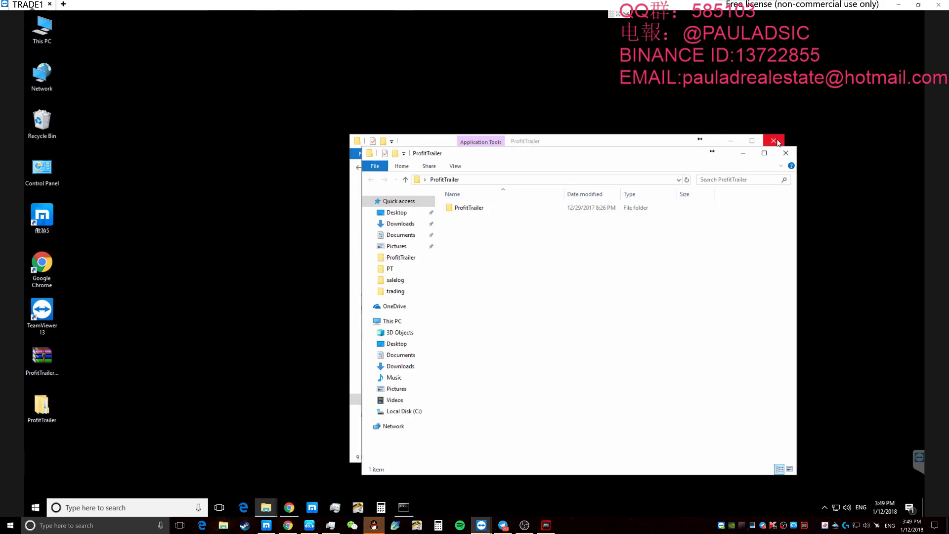
{"action": "left_click", "coordinate": [641, 138]}
{"action": "left_click_drag", "start_coordinate": [641, 137], "coordinate": [506, 115]}
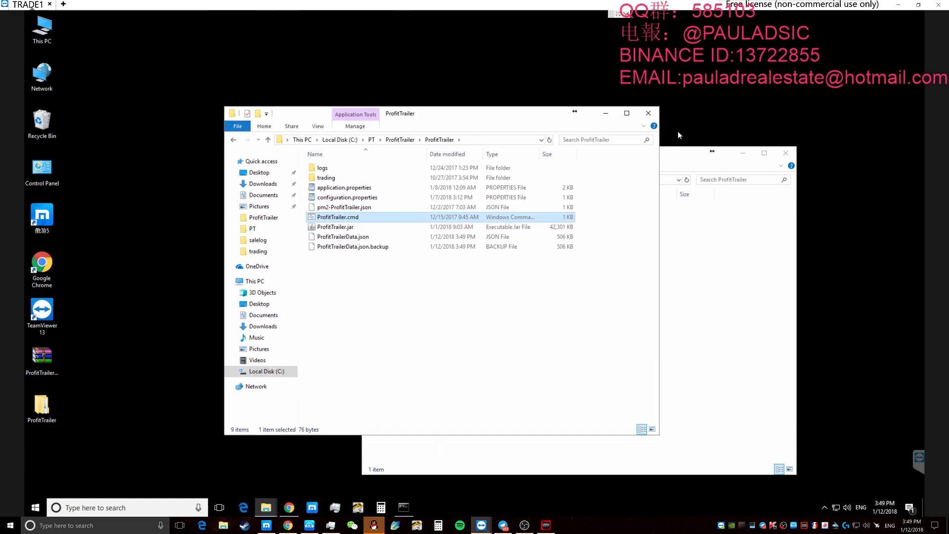
{"action": "double_click", "coordinate": [500, 208]}
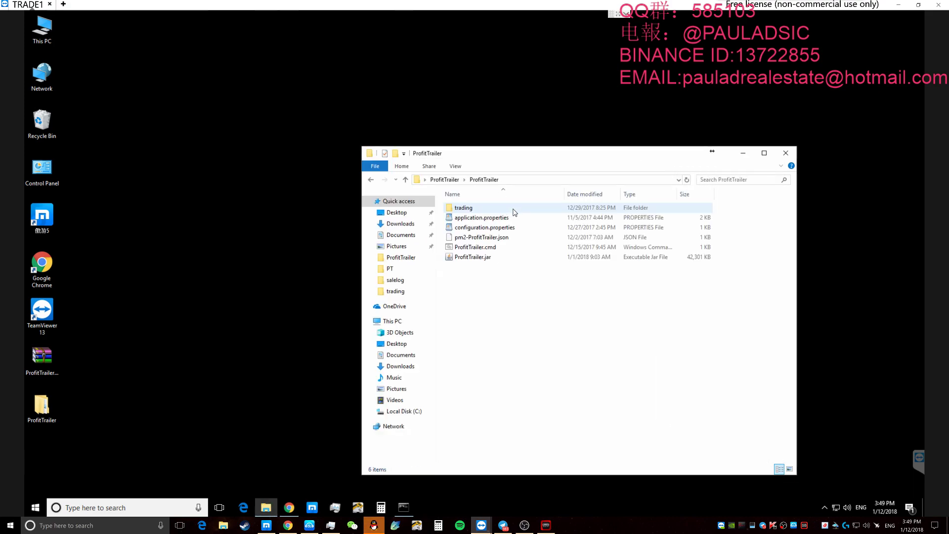
{"action": "key", "text": "ctrl+a"}
{"action": "left_click", "coordinate": [551, 312]}
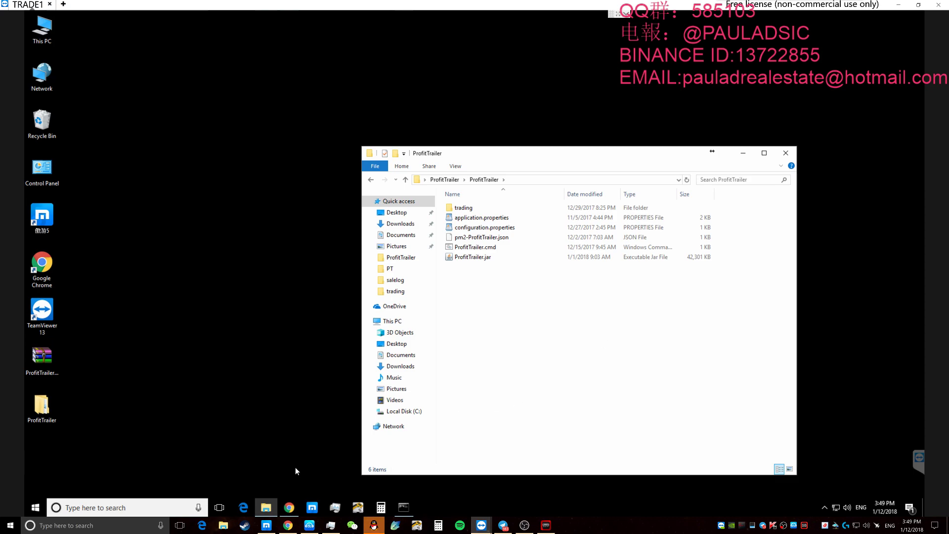
{"action": "left_click", "coordinate": [289, 508]}
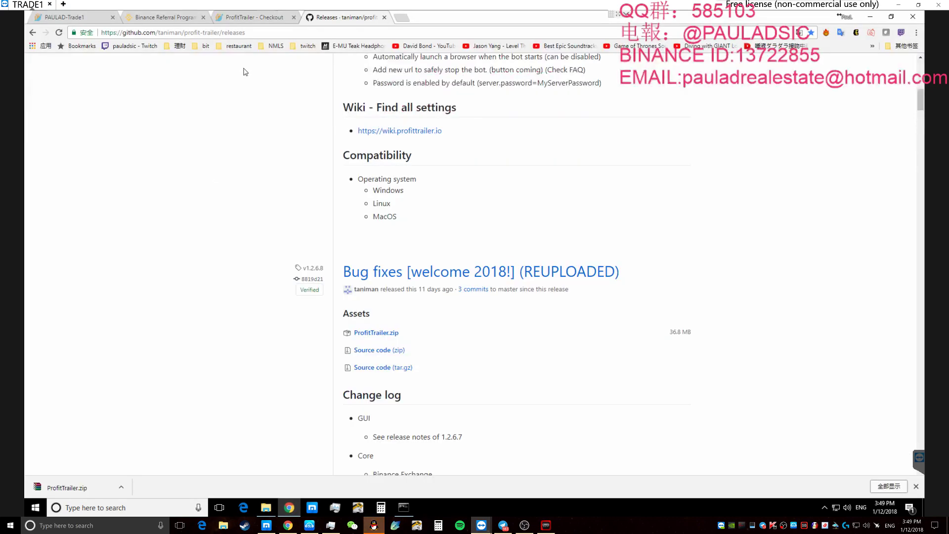
Follow the Java 8 link in the Profit Trailer setup video's description to Oracle's JDK 8 downloads.
{"action": "left_click", "coordinate": [403, 18]}
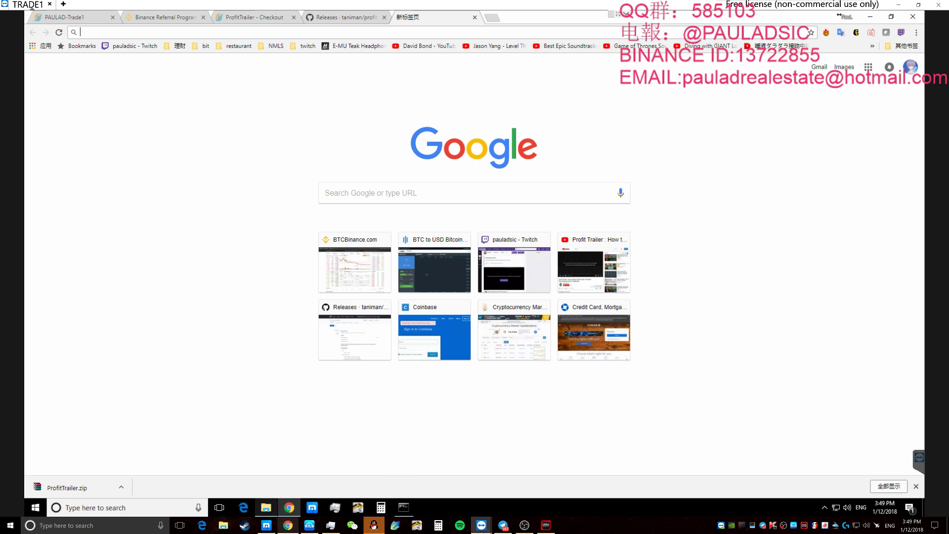
{"action": "left_click", "coordinate": [204, 47]}
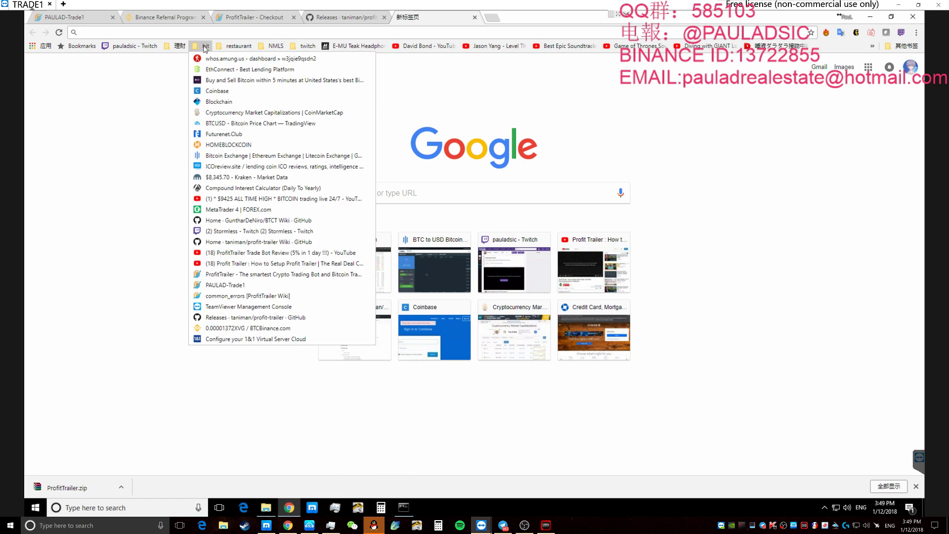
{"action": "left_click", "coordinate": [286, 263]}
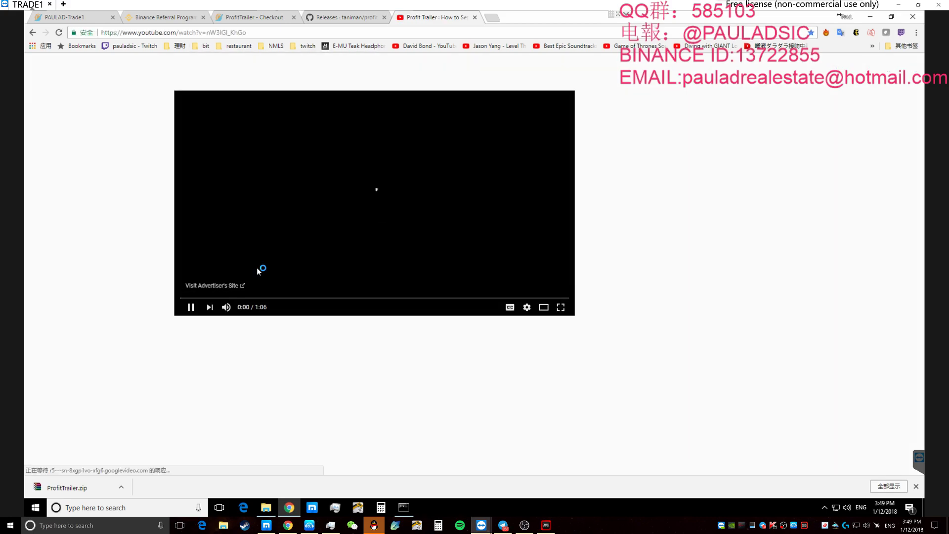
{"action": "scroll", "coordinate": [254, 292], "scroll_direction": "down", "scroll_amount": 2}
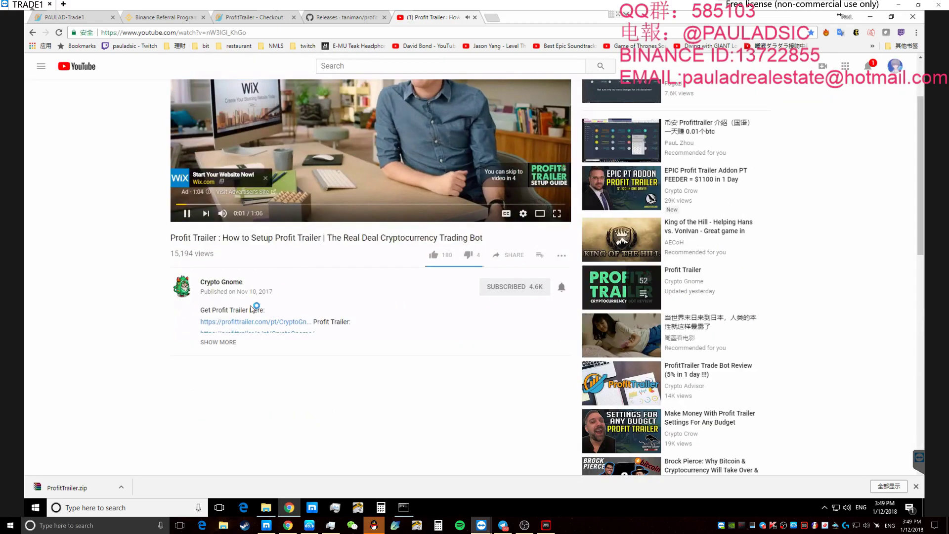
{"action": "left_click", "coordinate": [236, 342]}
{"action": "scroll", "coordinate": [250, 307], "scroll_direction": "down", "scroll_amount": 3}
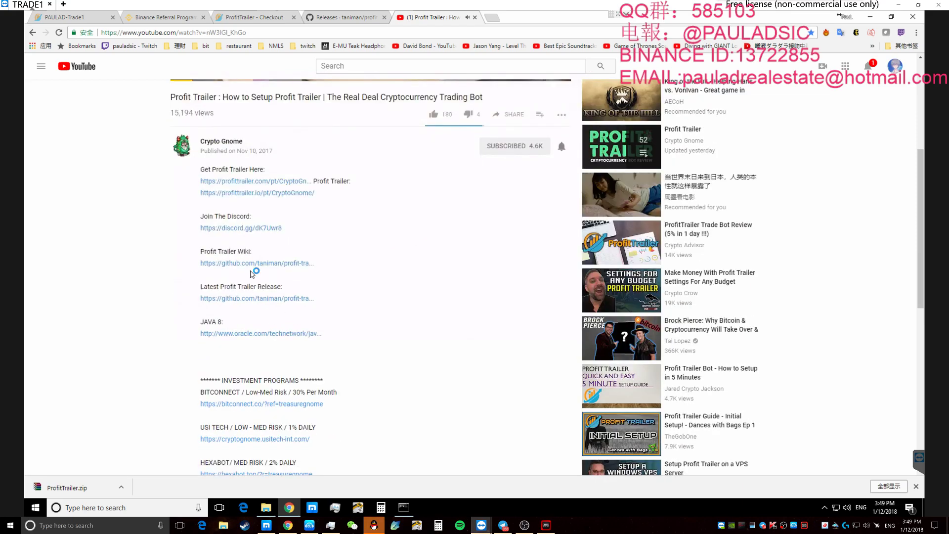
{"action": "left_click", "coordinate": [263, 334]}
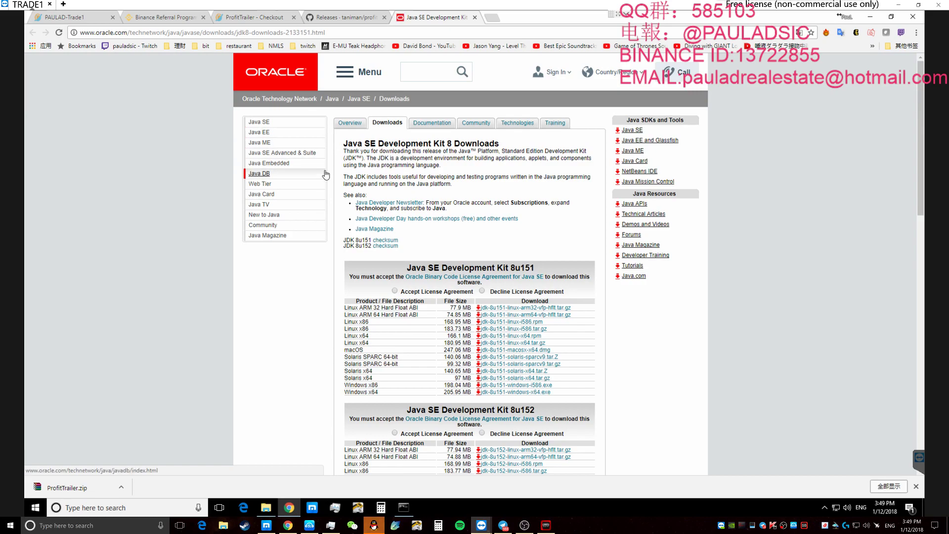
Accept the JDK 8u151 licence, then cancel saving jdk-8u151-windows-x64.exe.
{"action": "left_click", "coordinate": [395, 291]}
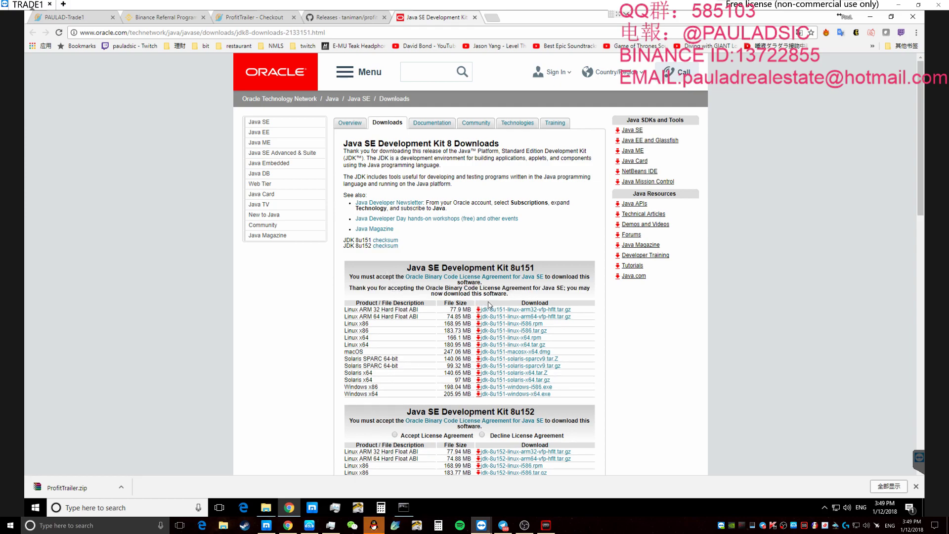
{"action": "double_click", "coordinate": [373, 387]}
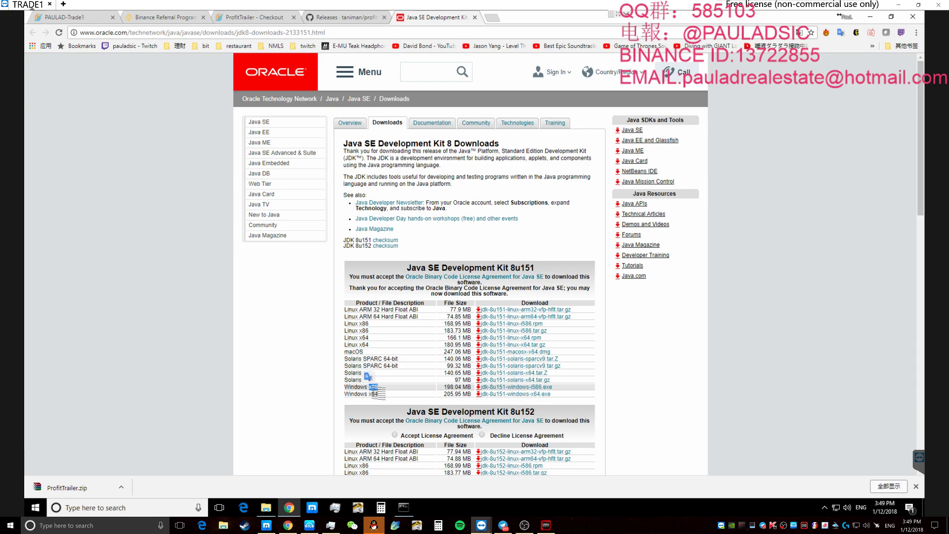
{"action": "left_click", "coordinate": [382, 396]}
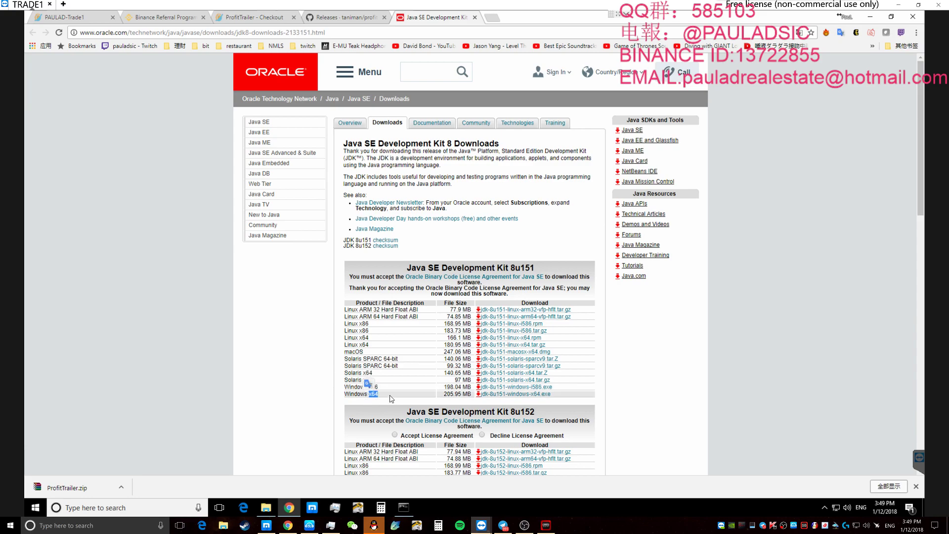
{"action": "left_click", "coordinate": [531, 394]}
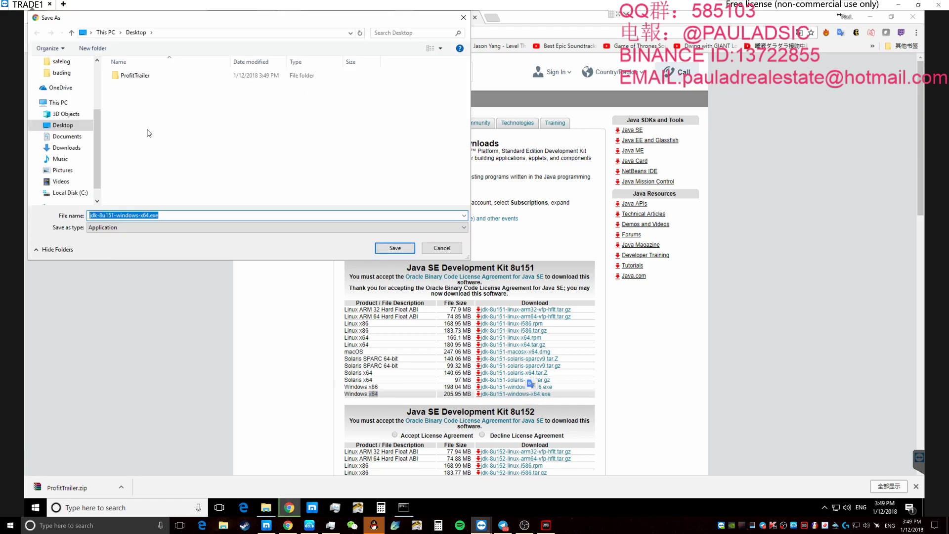
{"action": "left_click", "coordinate": [450, 251]}
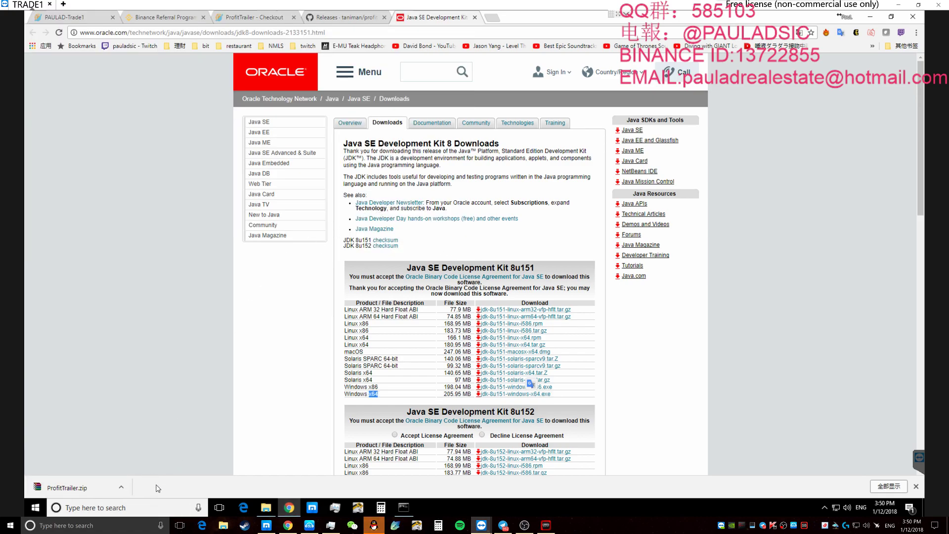
{"action": "left_click", "coordinate": [139, 507]}
Launch the Java Control Panel by searching 'java' and check the installed Java version.
{"action": "type", "text": "ja"}
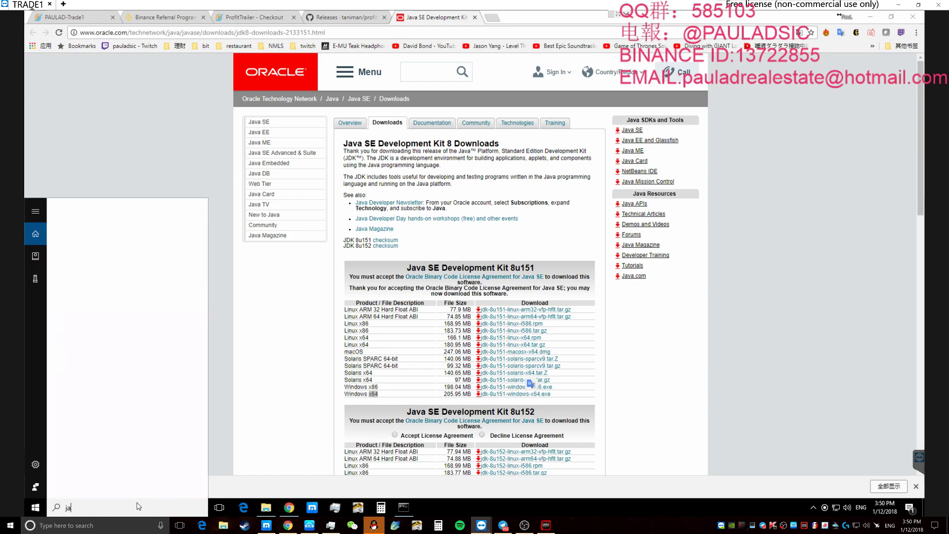
{"action": "type", "text": "va"}
{"action": "key", "text": "Return"}
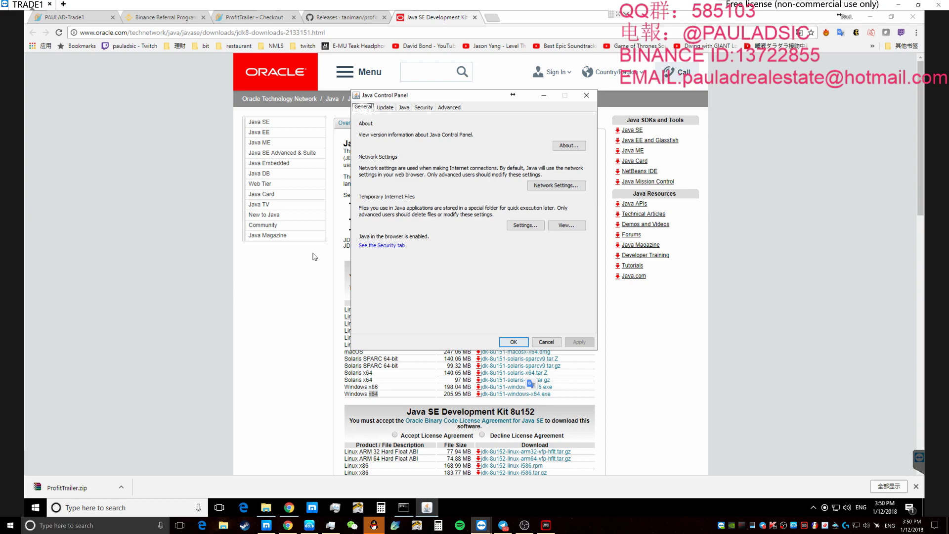
{"action": "left_click", "coordinate": [569, 146]}
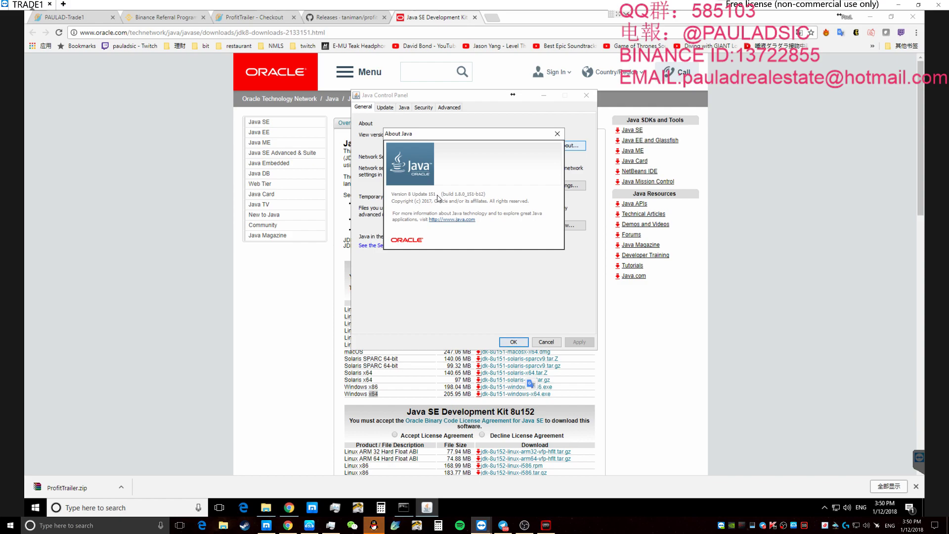
{"action": "key", "text": "Escape"}
Uncheck 'Check for Updates Automatically', choose 'Do Not Check', and confirm with OK.
{"action": "left_click", "coordinate": [386, 108]}
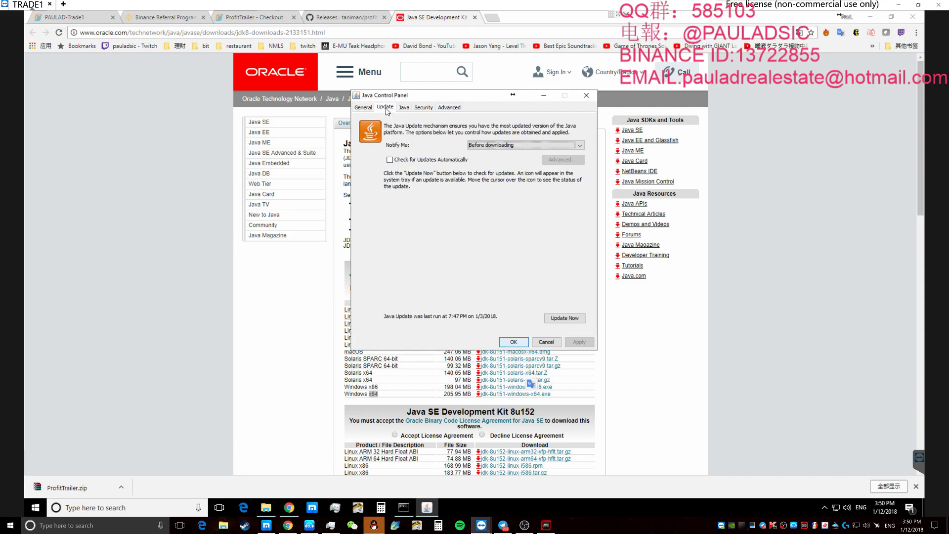
{"action": "left_click", "coordinate": [404, 160]}
{"action": "left_click", "coordinate": [404, 161]}
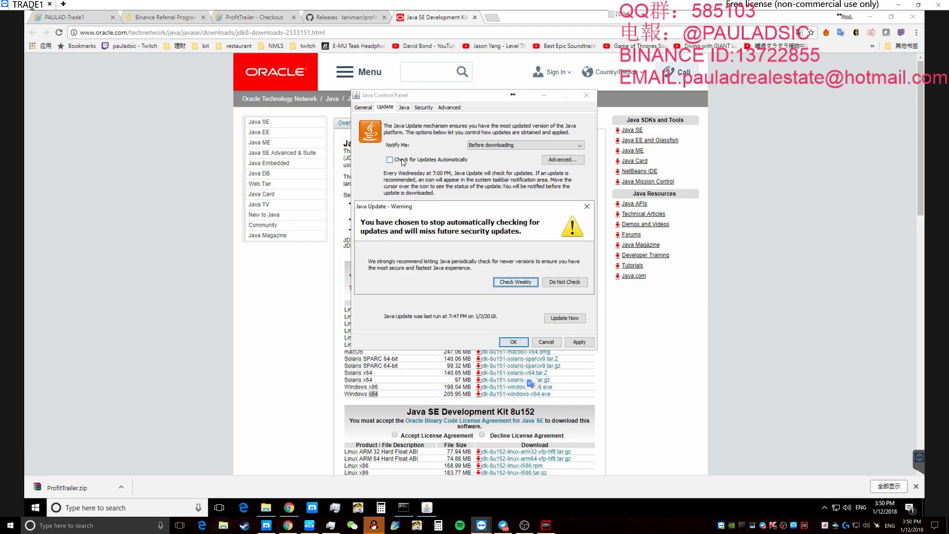
{"action": "left_click", "coordinate": [563, 284]}
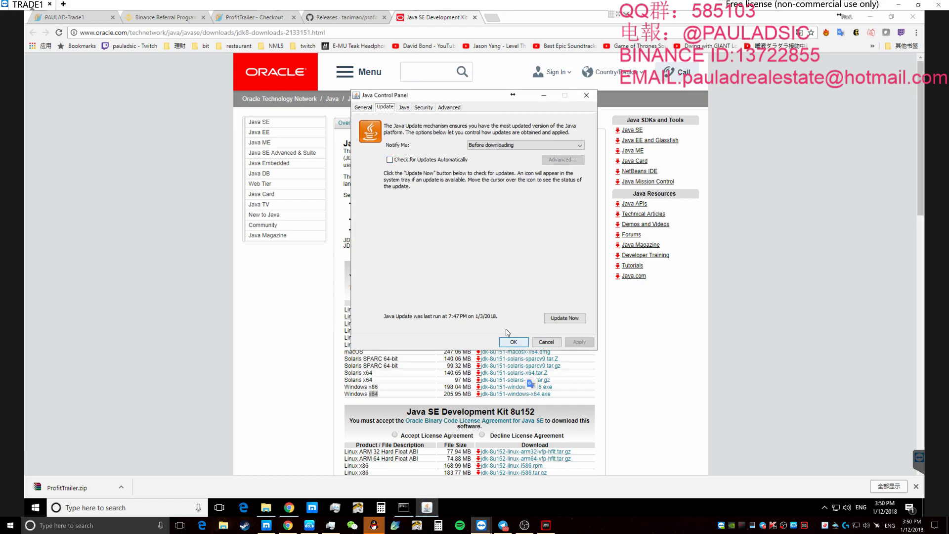
{"action": "left_click", "coordinate": [513, 342]}
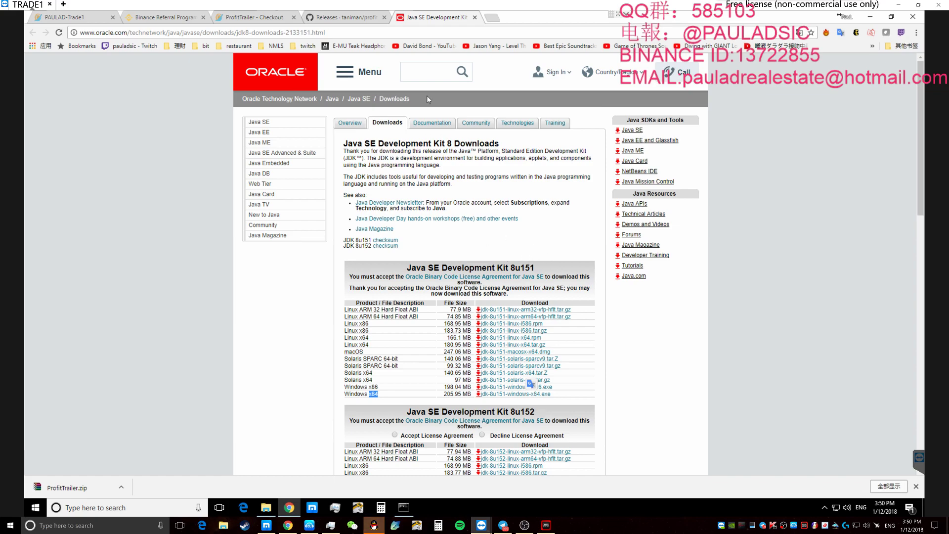
{"action": "left_click", "coordinate": [474, 17]}
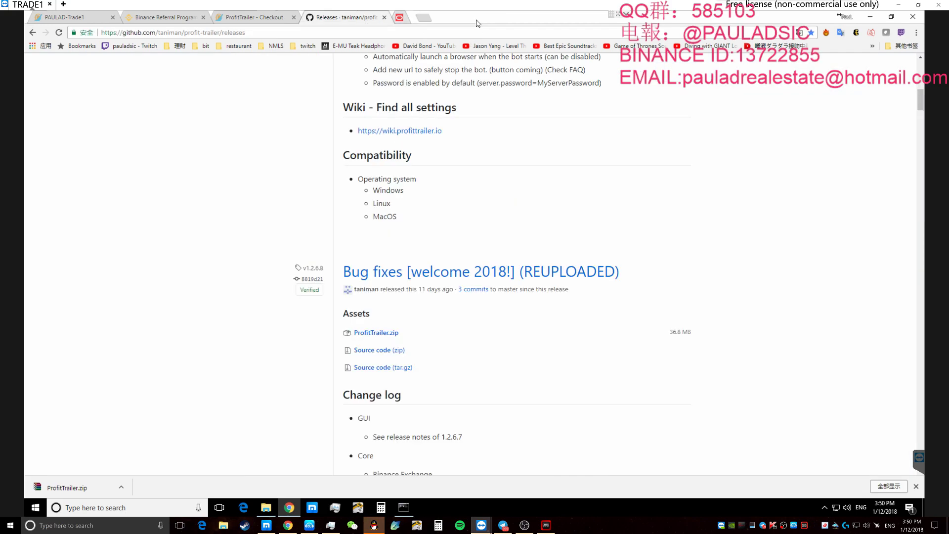
Open application.properties from the ProfitTrailer folder in WordPad.
{"action": "left_click", "coordinate": [871, 16]}
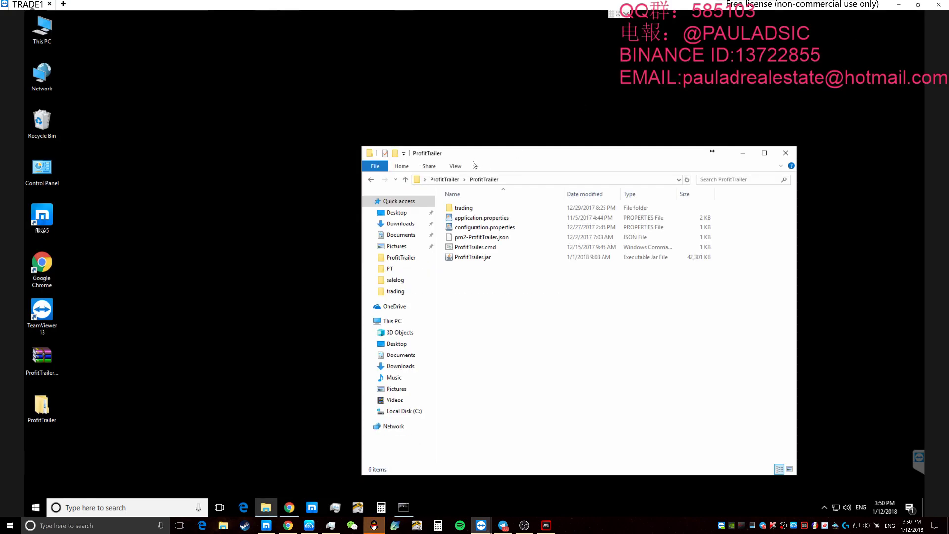
{"action": "left_click_drag", "start_coordinate": [500, 154], "coordinate": [414, 120]}
{"action": "left_click_drag", "start_coordinate": [495, 311], "coordinate": [445, 161]}
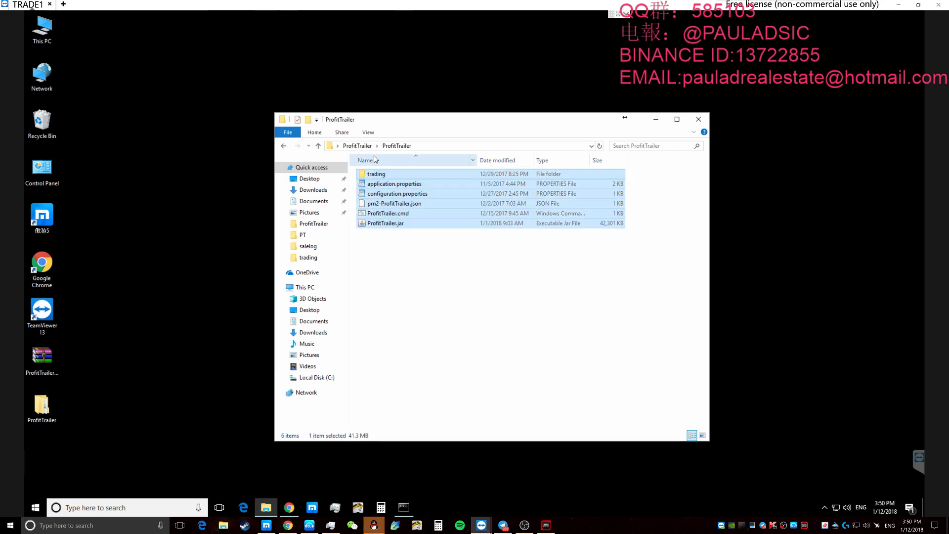
{"action": "left_click", "coordinate": [508, 301]}
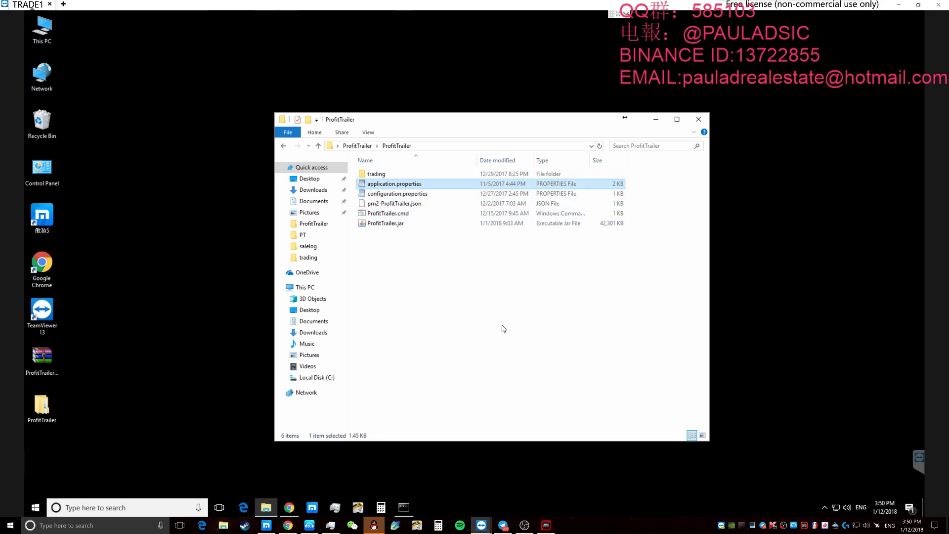
{"action": "double_click", "coordinate": [428, 184]}
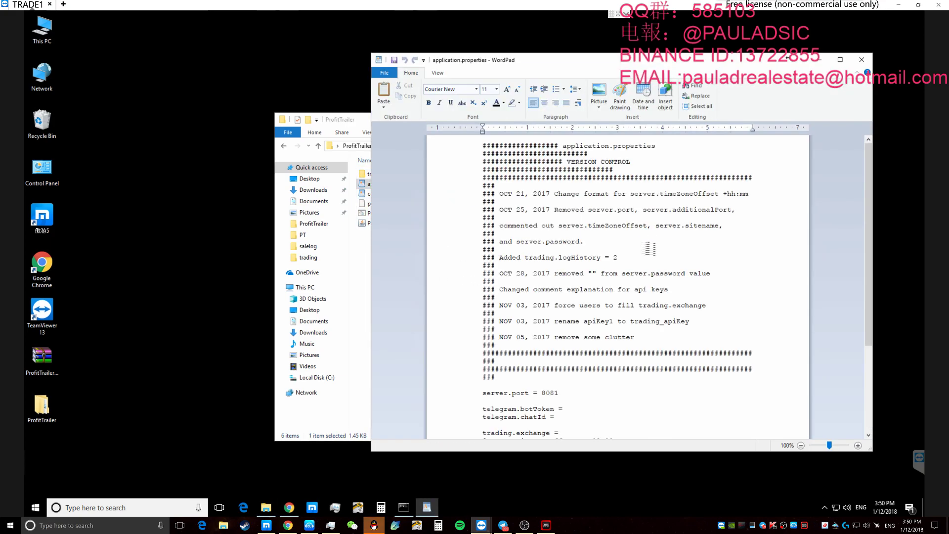
Highlight and review the server.port = 8081 line in application.properties.
{"action": "scroll", "coordinate": [582, 251], "scroll_direction": "down", "scroll_amount": 5}
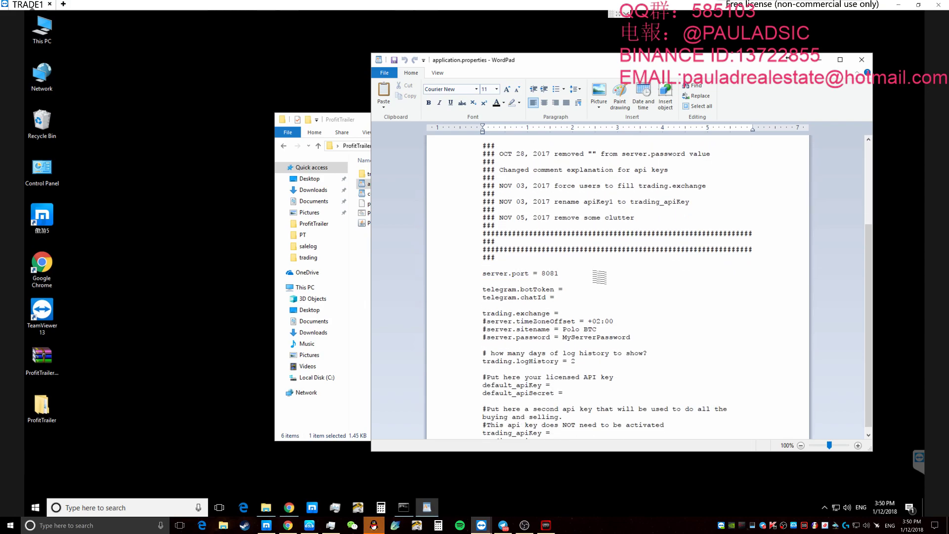
{"action": "triple_click", "coordinate": [559, 275]}
{"action": "scroll", "coordinate": [612, 276], "scroll_direction": "down", "scroll_amount": 1}
{"action": "scroll", "coordinate": [613, 274], "scroll_direction": "up", "scroll_amount": 9}
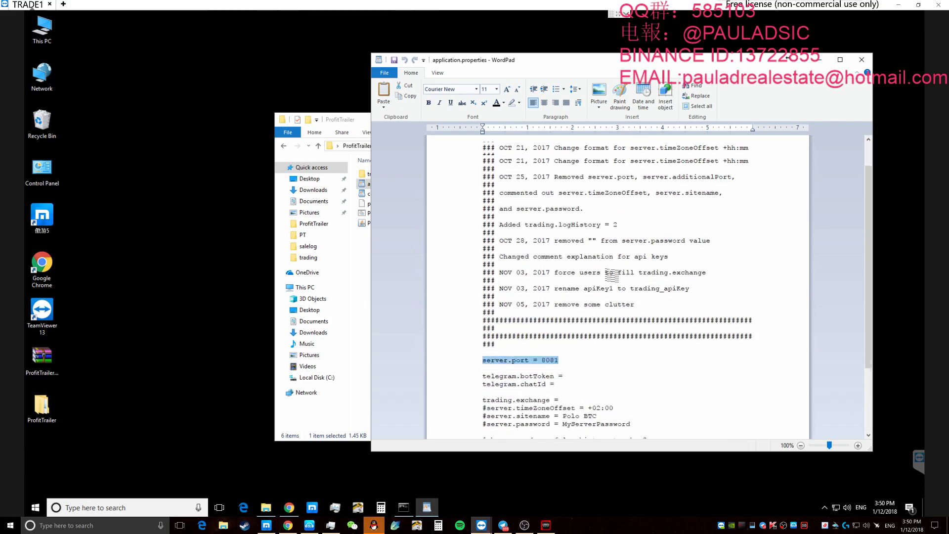
{"action": "scroll", "coordinate": [610, 277], "scroll_direction": "down", "scroll_amount": 9}
{"action": "left_click", "coordinate": [591, 273]}
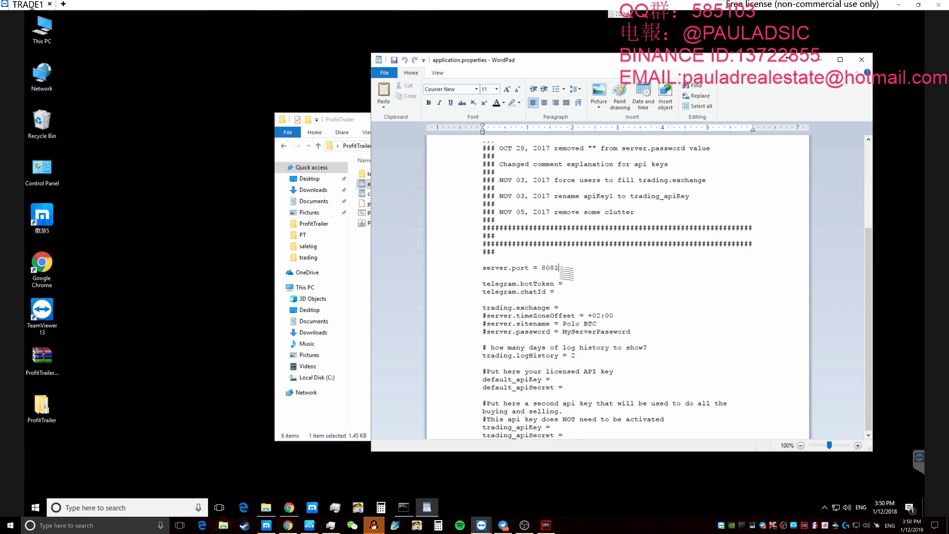
{"action": "left_click_drag", "start_coordinate": [569, 272], "coordinate": [472, 273]}
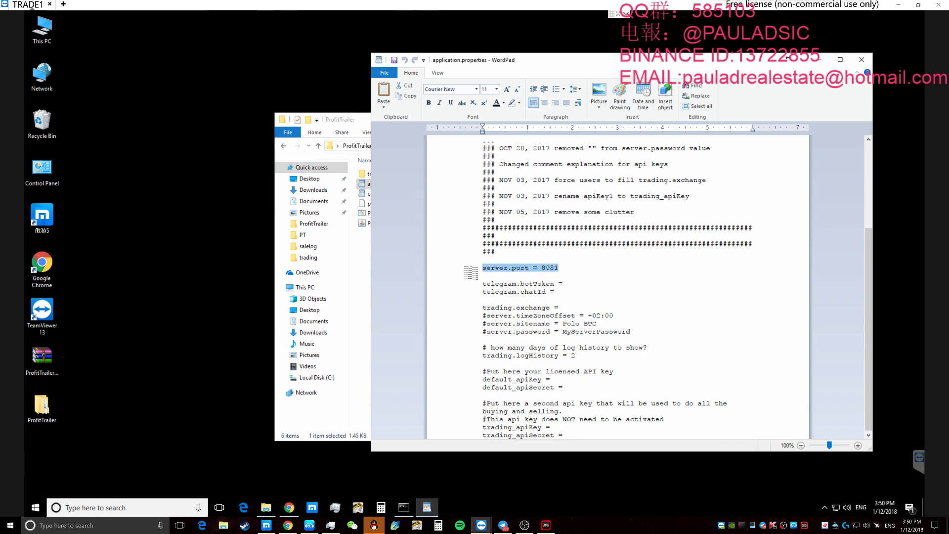
{"action": "left_click", "coordinate": [573, 273]}
{"action": "left_click_drag", "start_coordinate": [561, 272], "coordinate": [485, 271]}
{"action": "left_click", "coordinate": [566, 271]}
{"action": "left_click", "coordinate": [630, 269]}
{"action": "left_click", "coordinate": [292, 512]}
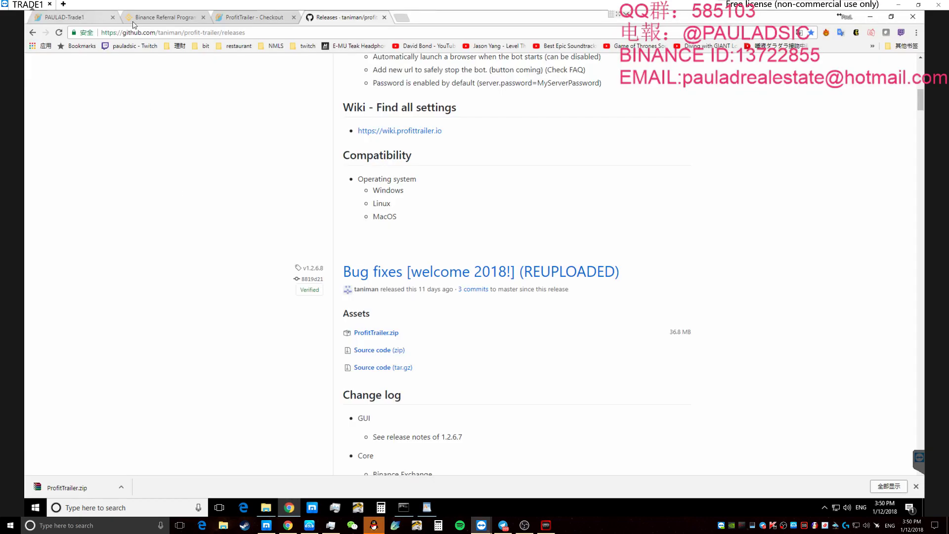
Check the Profit Today card on the localhost:8081 dashboard, showing 11.76 USD profit.
{"action": "left_click", "coordinate": [87, 19]}
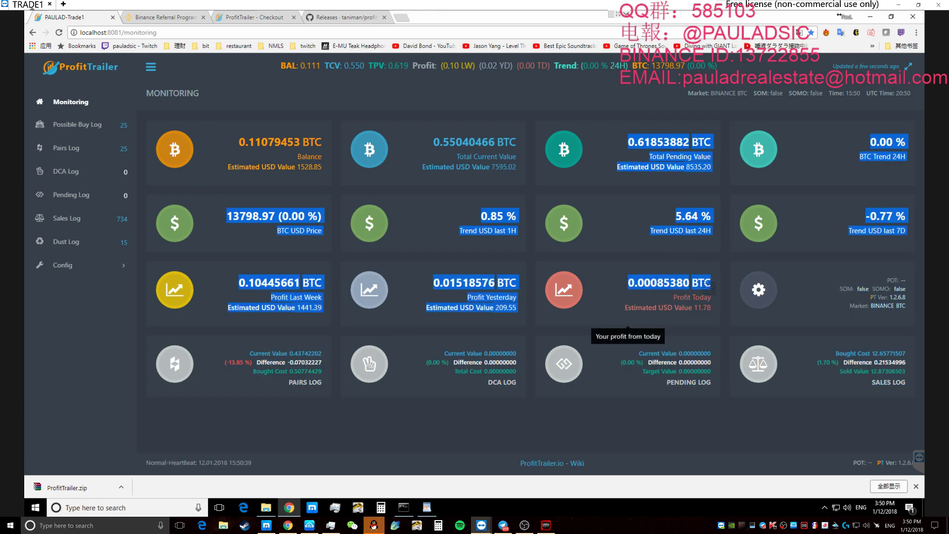
{"action": "left_click_drag", "start_coordinate": [630, 284], "coordinate": [709, 310]}
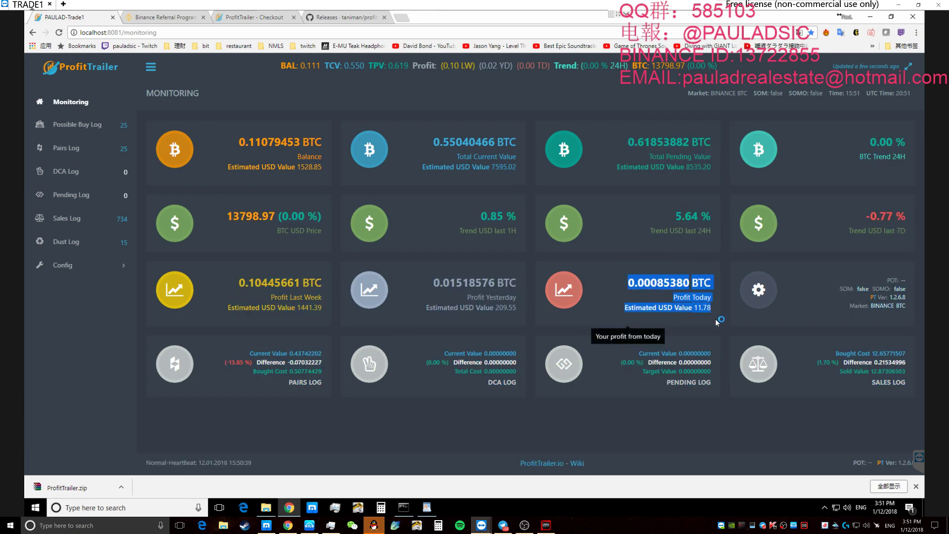
{"action": "left_click_drag", "start_coordinate": [617, 283], "coordinate": [721, 314]}
{"action": "left_click", "coordinate": [690, 310]}
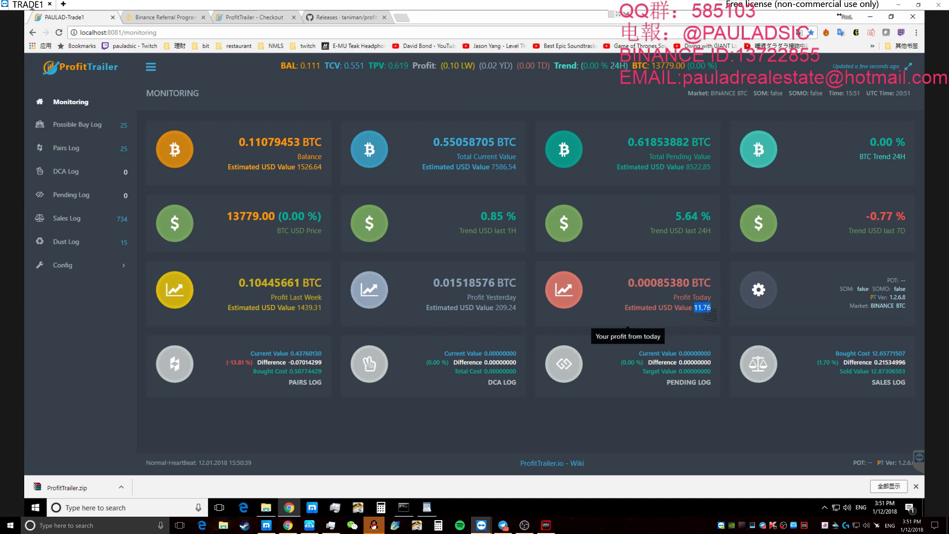
{"action": "left_click", "coordinate": [711, 316]}
{"action": "left_click_drag", "start_coordinate": [626, 281], "coordinate": [721, 317]}
{"action": "left_click", "coordinate": [669, 306]}
Minimize and restore Chrome, then select the dashboard's localhost:8081 address.
{"action": "left_click", "coordinate": [870, 16]}
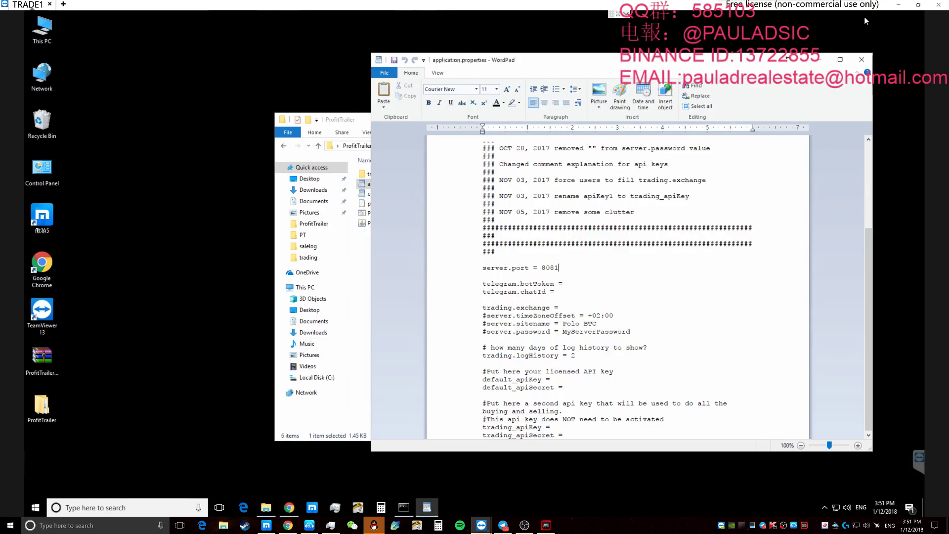
{"action": "left_click", "coordinate": [289, 507]}
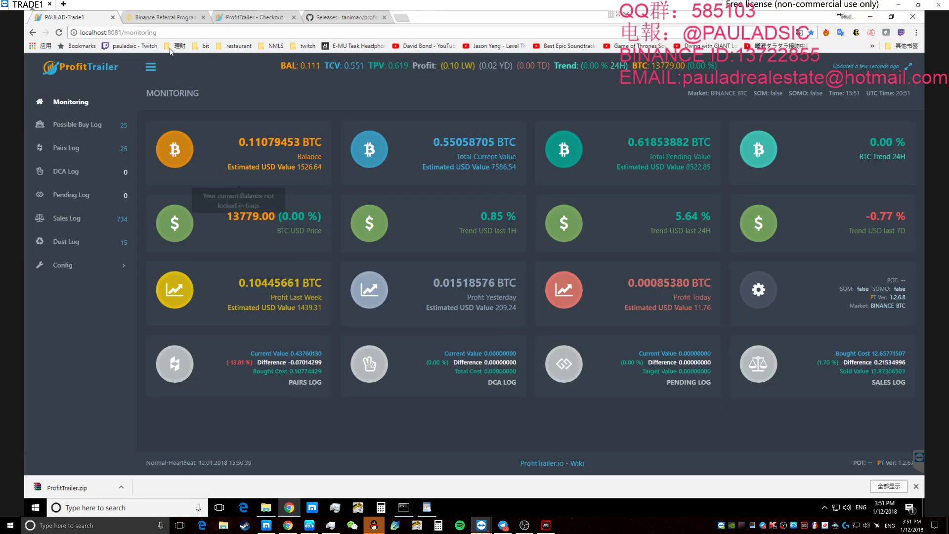
{"action": "left_click_drag", "start_coordinate": [157, 33], "coordinate": [79, 35]}
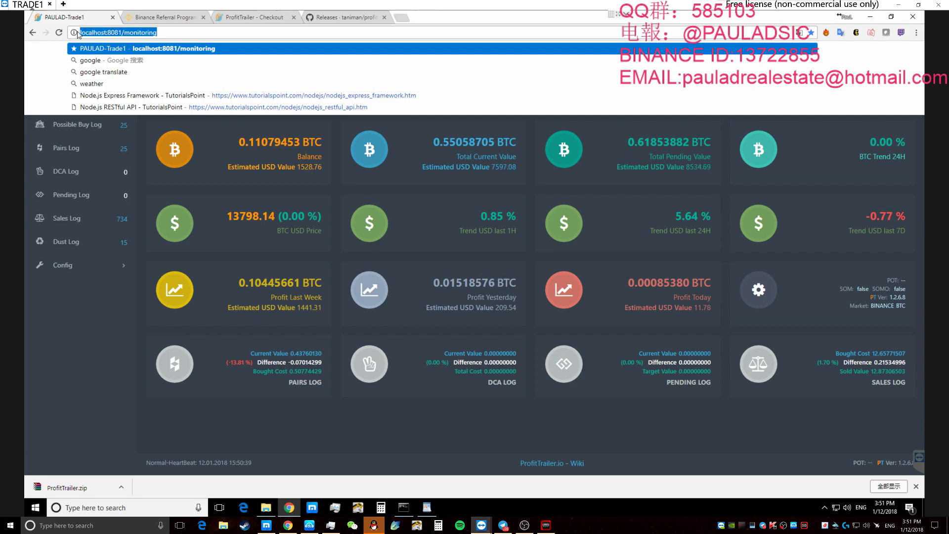
{"action": "left_click", "coordinate": [289, 507]}
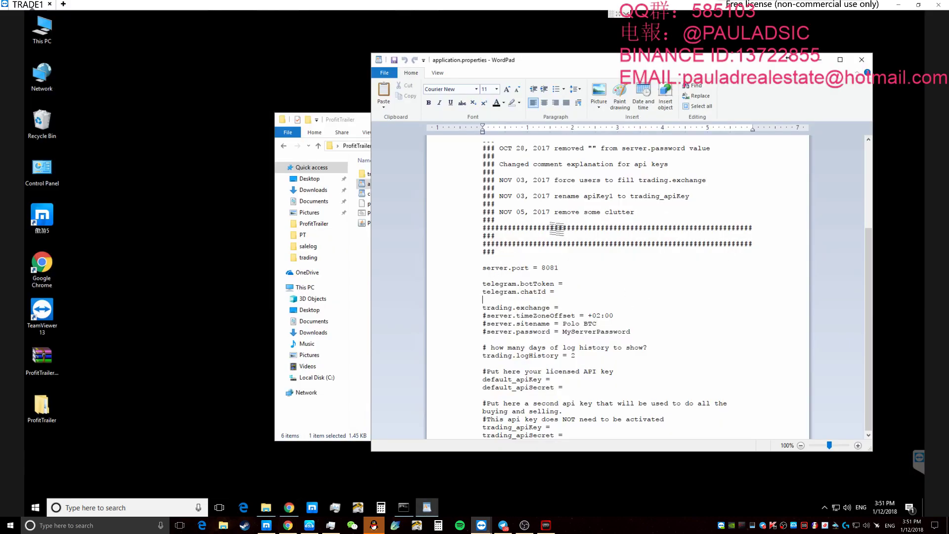
Set trading.exchange to BINANCE in application.properties.
{"action": "left_click_drag", "start_coordinate": [583, 293], "coordinate": [472, 285]}
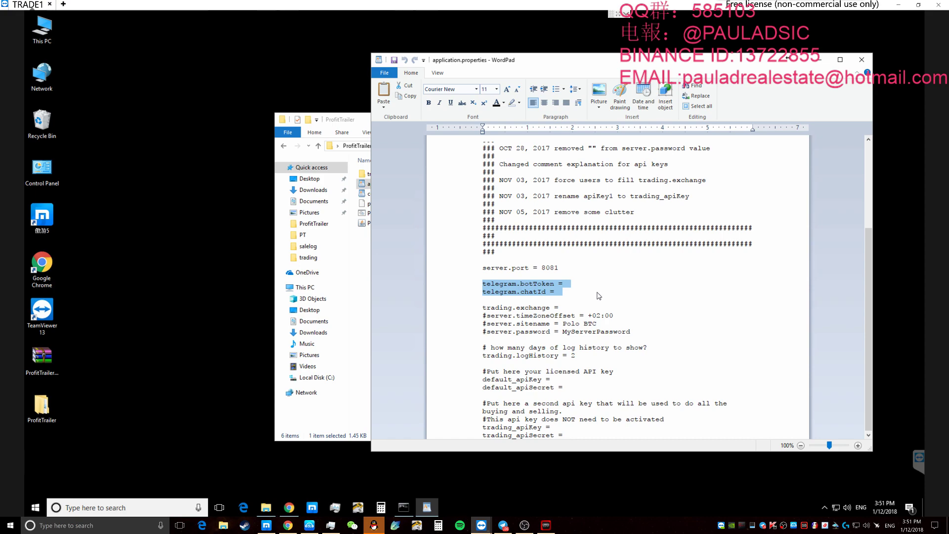
{"action": "left_click", "coordinate": [624, 311]}
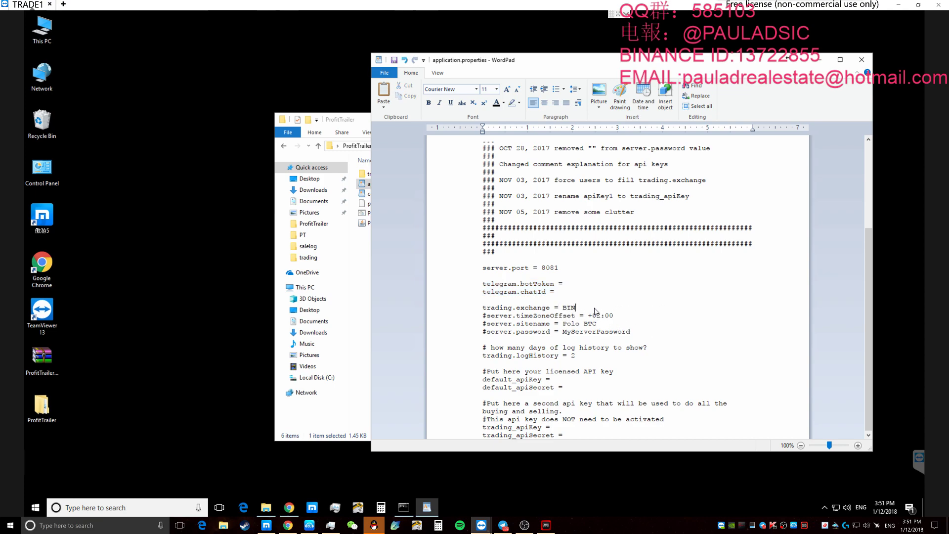
{"action": "type", "text": "BINANCE"}
Uncomment server.timeZoneOffset and change it from +02:00 to -05:00.
{"action": "left_click", "coordinate": [488, 315]}
{"action": "key", "text": "BackSpace"}
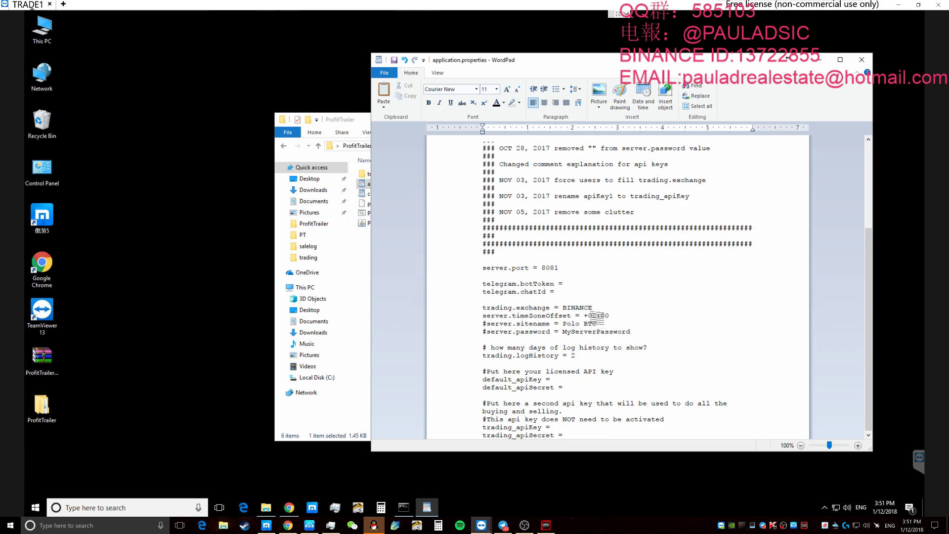
{"action": "left_click", "coordinate": [598, 315]}
{"action": "key", "text": "BackSpace"}
{"action": "type", "text": "5"}
{"action": "key", "text": "Left"}
{"action": "key", "text": "Left"}
{"action": "key", "text": "BackSpace"}
Uncomment the sitename and password lines and replace the Polo BTC site name with a new one.
{"action": "left_click_drag", "start_coordinate": [597, 324], "coordinate": [569, 325]}
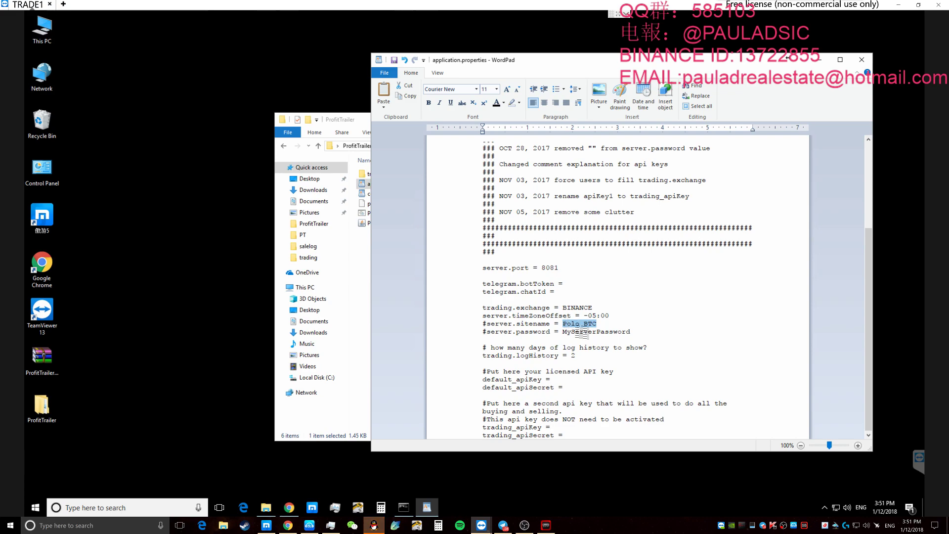
{"action": "key", "text": "BackSpace"}
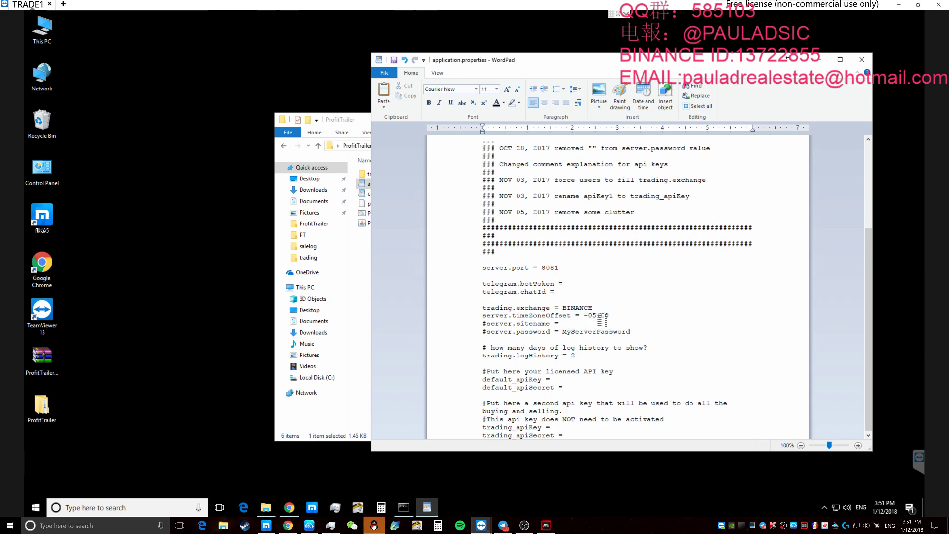
{"action": "left_click", "coordinate": [486, 323]}
{"action": "key", "text": "BackSpace"}
{"action": "left_click", "coordinate": [486, 332]}
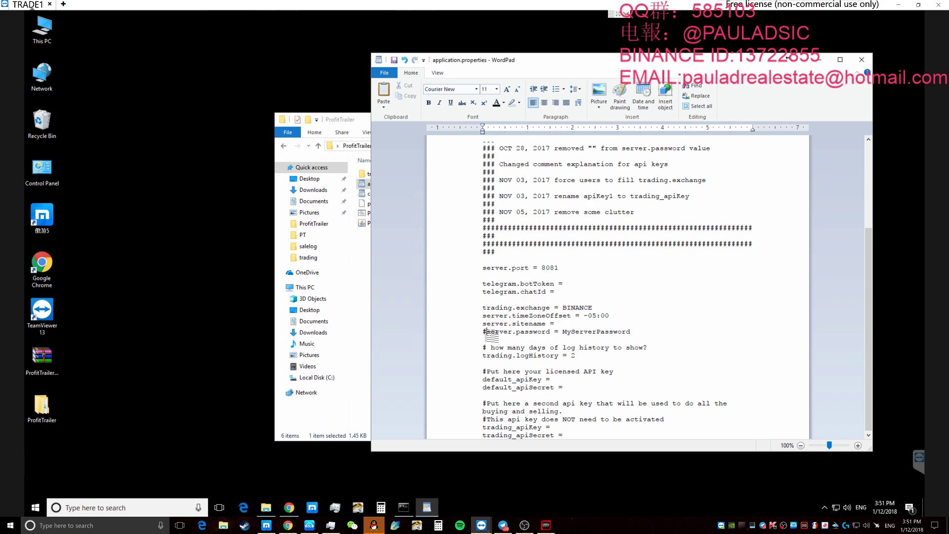
{"action": "key", "text": "BackSpace"}
{"action": "left_click", "coordinate": [608, 324]}
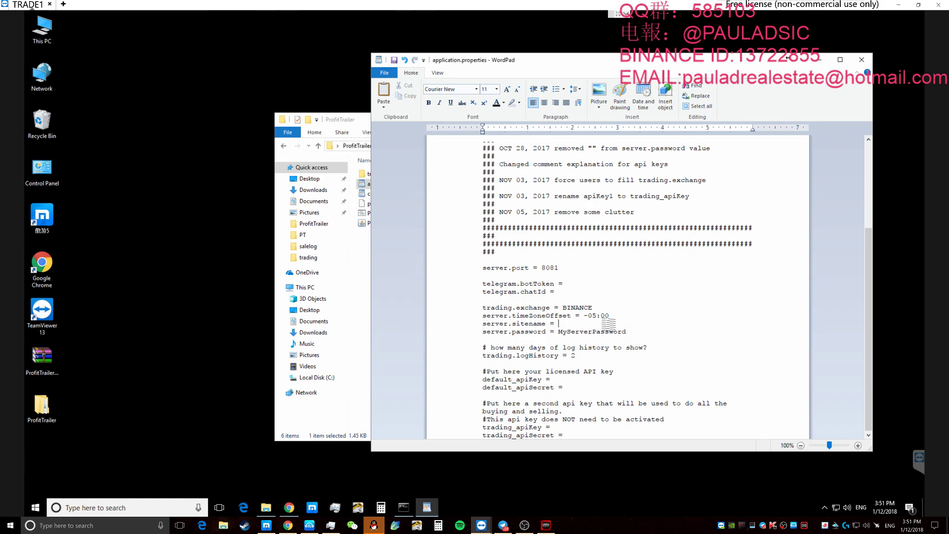
{"action": "type", "text": "PAUL-TRADEBOT 1"}
{"action": "left_click_drag", "start_coordinate": [559, 332], "coordinate": [635, 332]}
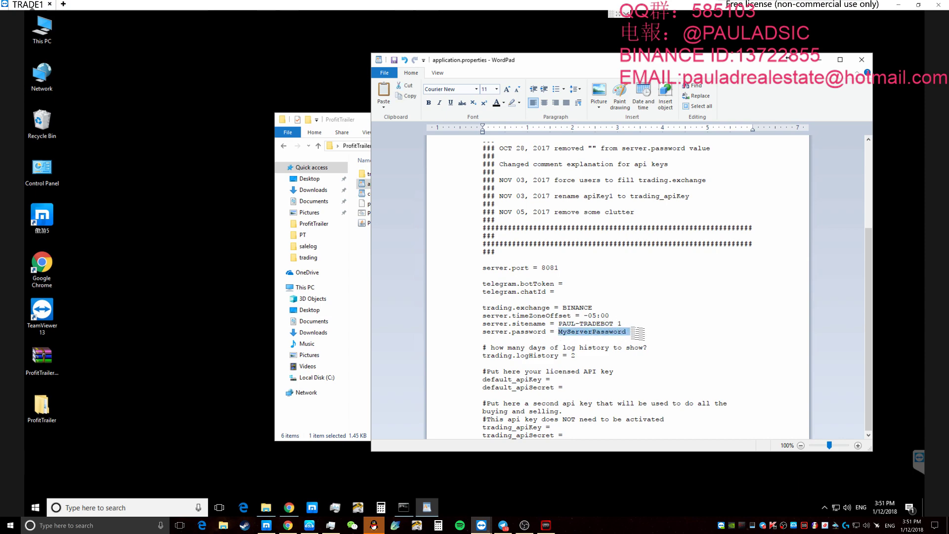
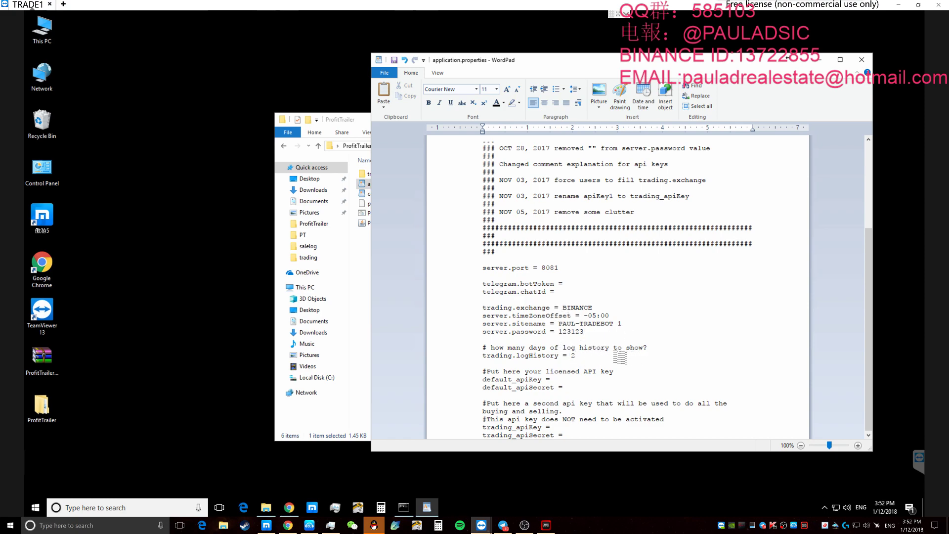
{"action": "left_click_drag", "start_coordinate": [585, 388], "coordinate": [481, 380]}
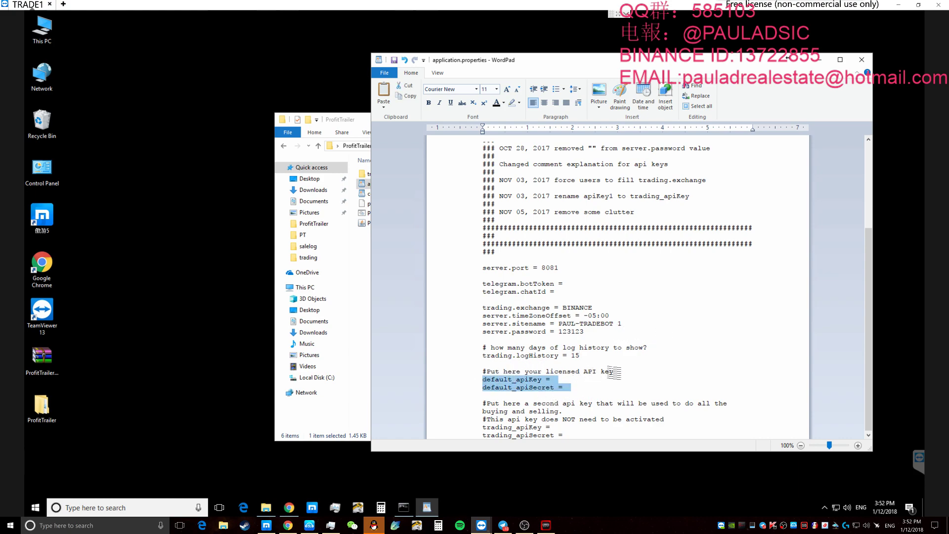
Go to the Binance account's API key management page and view the PF API key.
{"action": "left_click", "coordinate": [288, 507]}
{"action": "left_click", "coordinate": [168, 17]}
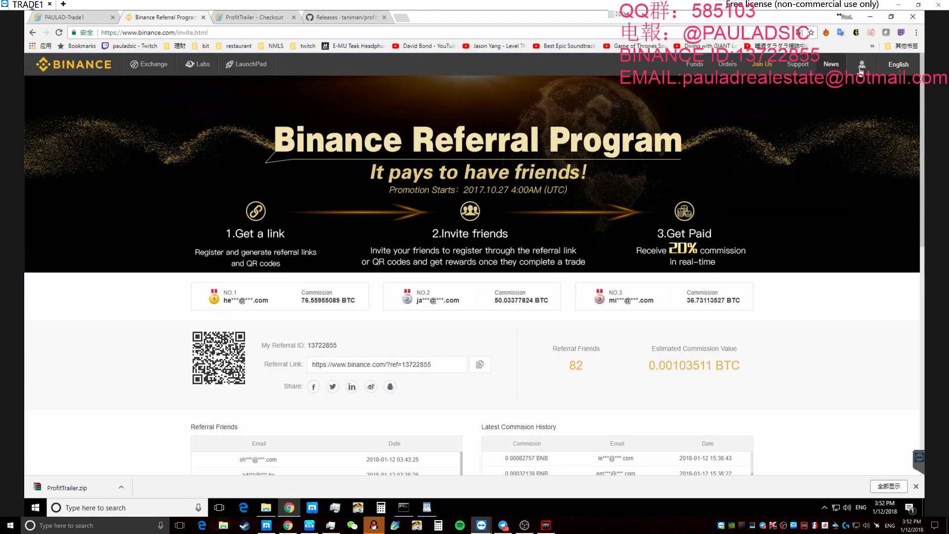
{"action": "mouse_move", "coordinate": [862, 64]}
{"action": "left_click", "coordinate": [841, 91]}
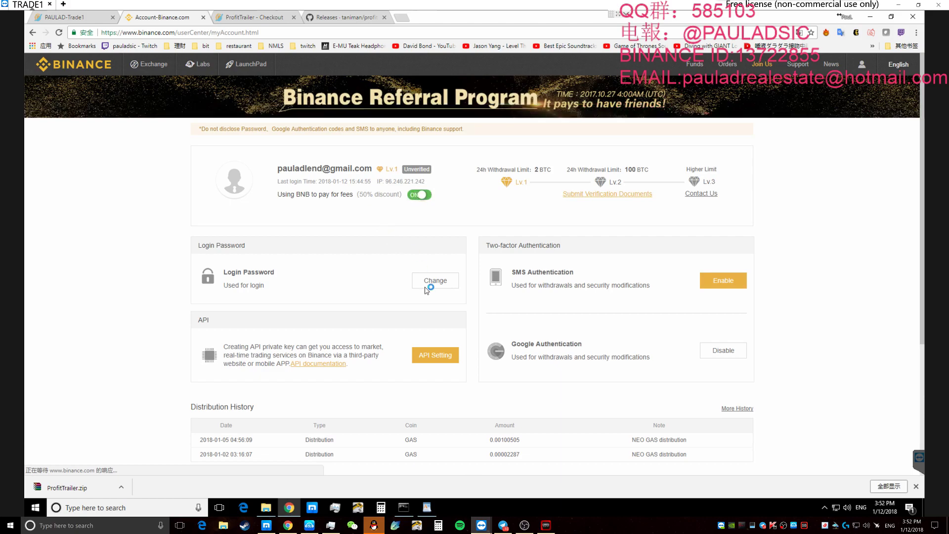
{"action": "left_click", "coordinate": [436, 357]}
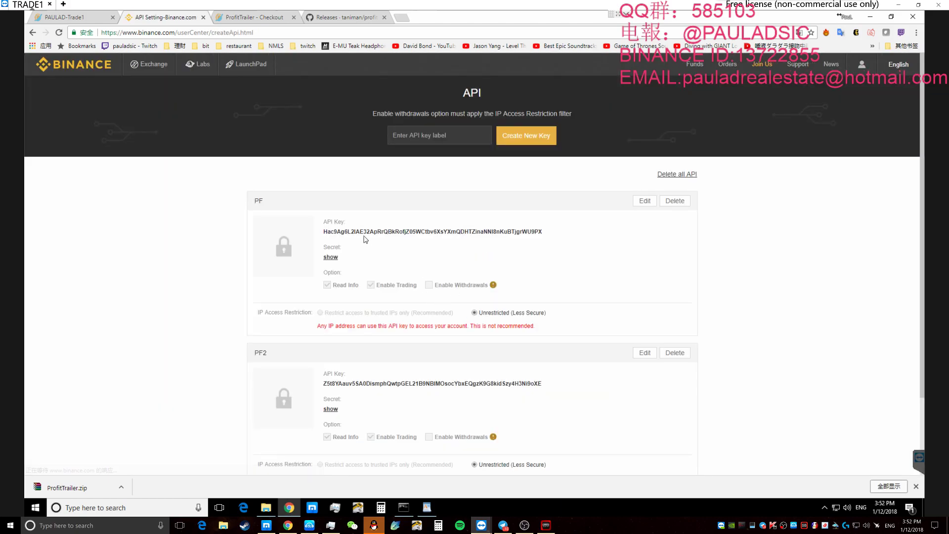
{"action": "left_click_drag", "start_coordinate": [322, 221], "coordinate": [547, 235]}
{"action": "left_click", "coordinate": [516, 245]}
Enter placeholder default and trading API keys in application.properties, then save and close it.
{"action": "left_click", "coordinate": [427, 507]}
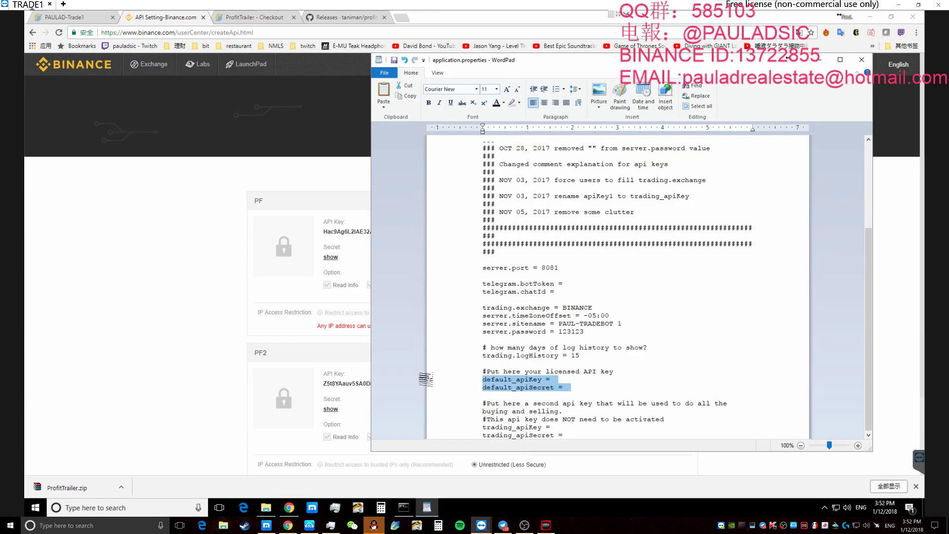
{"action": "left_click", "coordinate": [584, 385]}
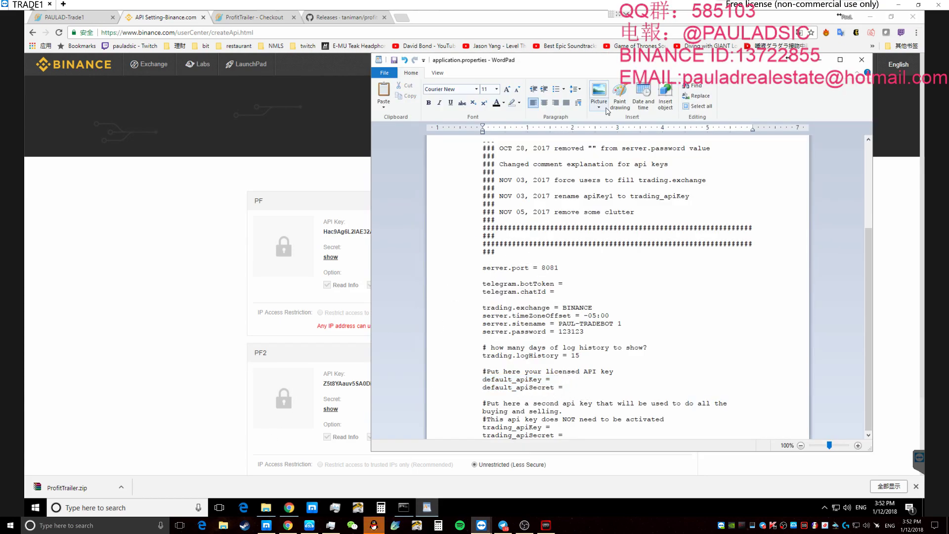
{"action": "left_click_drag", "start_coordinate": [587, 61], "coordinate": [697, 61]}
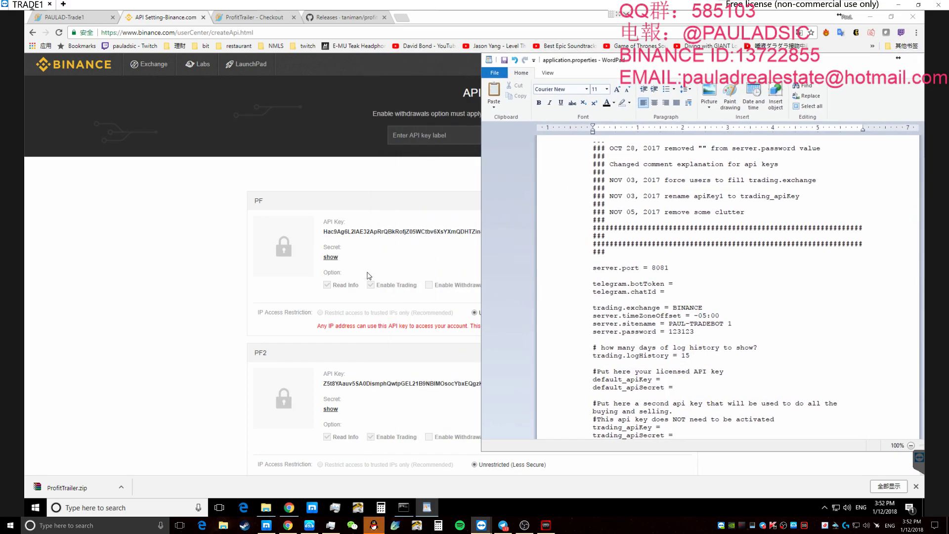
{"action": "left_click", "coordinate": [667, 380]}
{"action": "type", "text": "adsfasdfasdf"}
{"action": "type", "text": "asdfasdfsadf"}
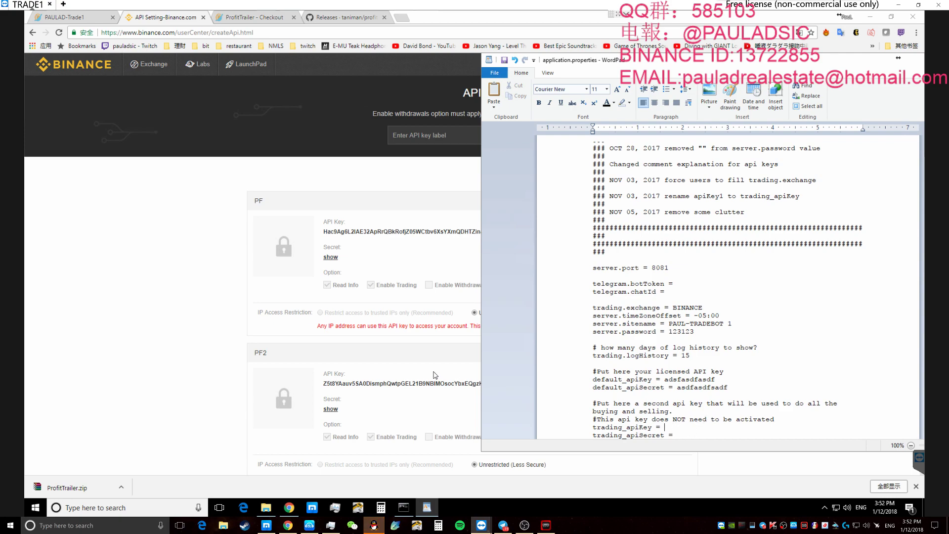
{"action": "type", "text": "asdfsadf"}
{"action": "left_click", "coordinate": [705, 437]}
{"action": "type", "text": "asdfsadfsdf"}
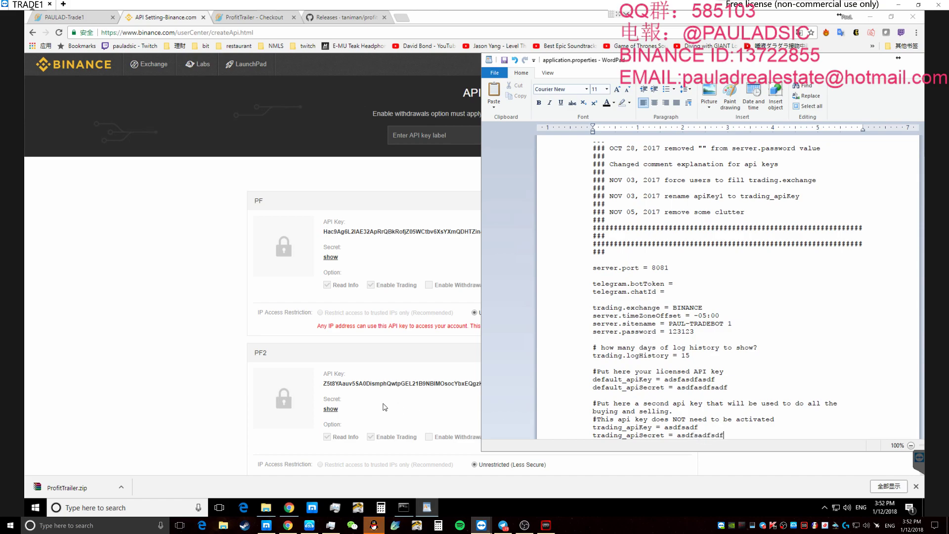
{"action": "left_click_drag", "start_coordinate": [711, 60], "coordinate": [588, 60]}
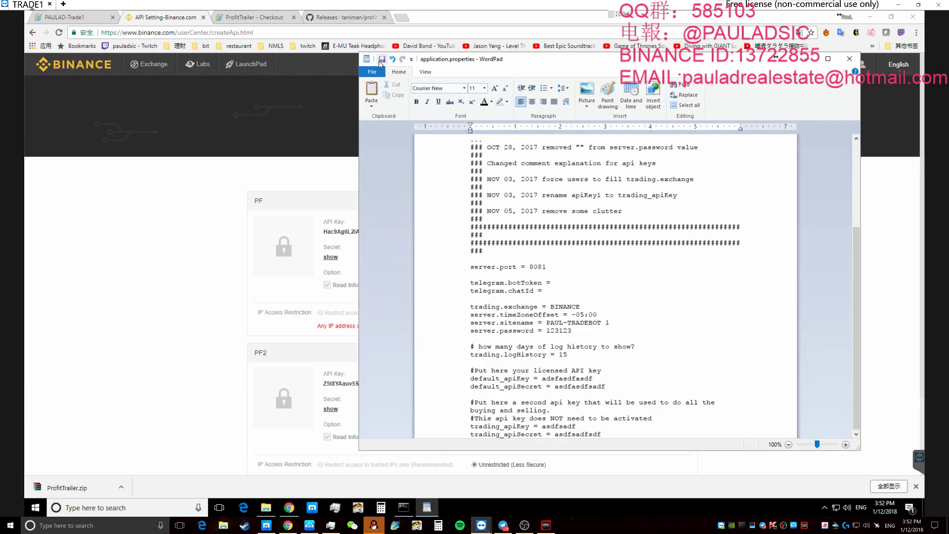
{"action": "left_click", "coordinate": [381, 59]}
{"action": "left_click", "coordinate": [849, 58]}
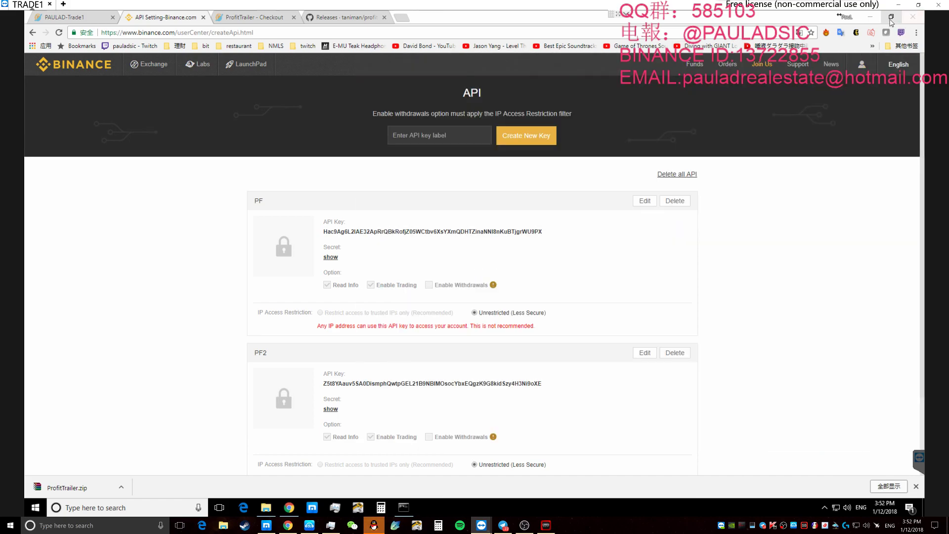
Change testMode from false to true in configuration.properties, then save and close the file.
{"action": "left_click", "coordinate": [874, 17]}
{"action": "double_click", "coordinate": [398, 193]}
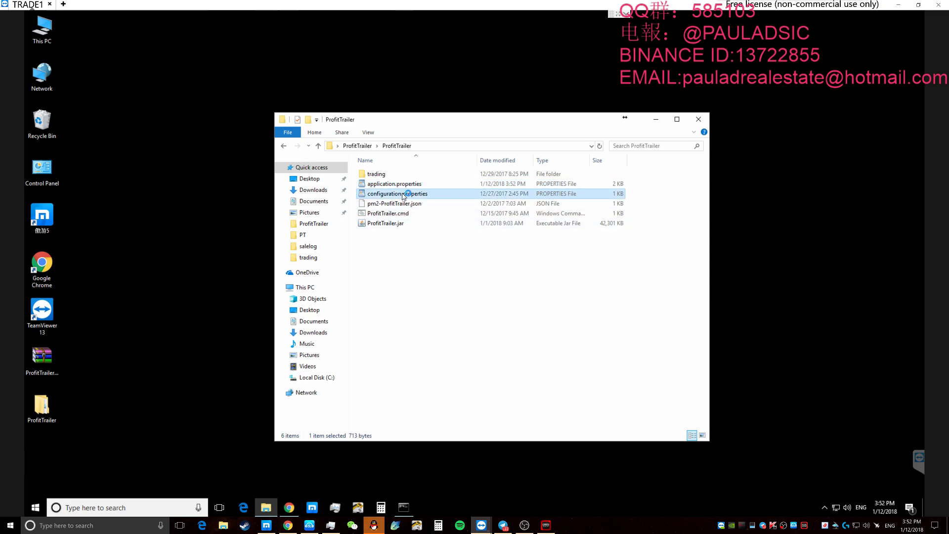
{"action": "left_click_drag", "start_coordinate": [604, 346], "coordinate": [475, 208]}
{"action": "left_click", "coordinate": [602, 310]}
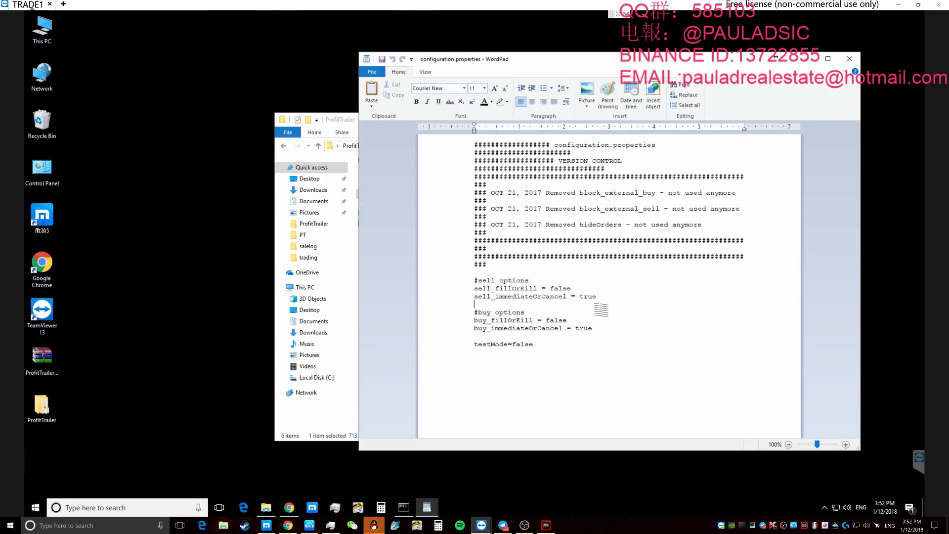
{"action": "double_click", "coordinate": [522, 345]}
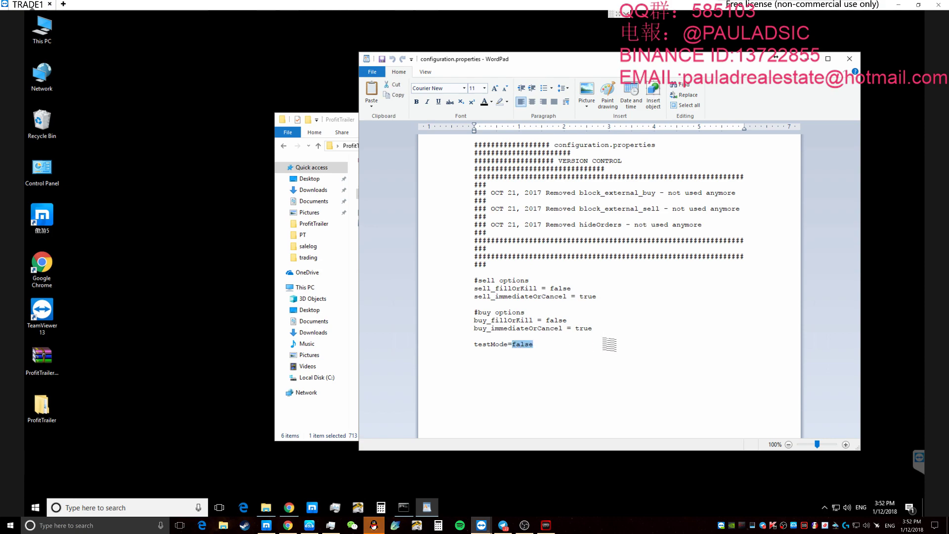
{"action": "type", "text": "tru"}
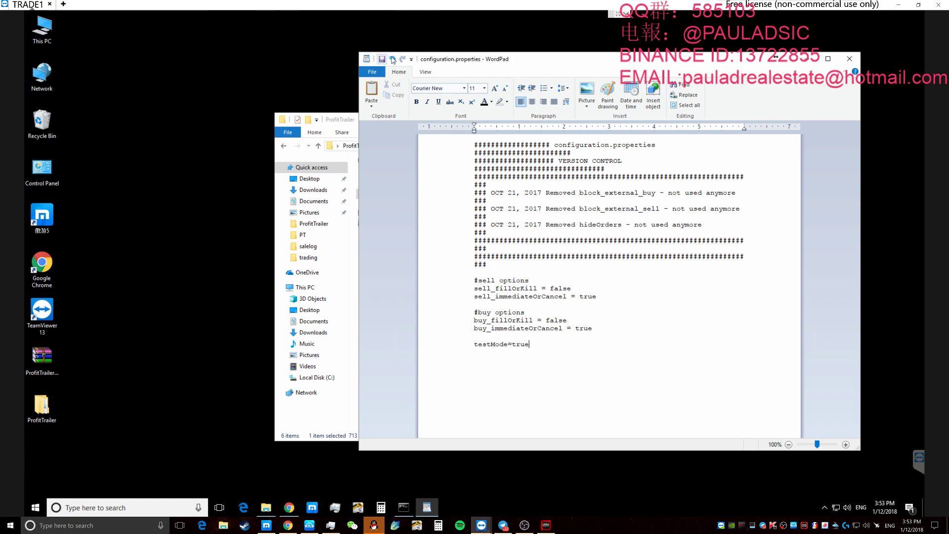
{"action": "left_click", "coordinate": [858, 65]}
{"action": "left_click", "coordinate": [510, 330]}
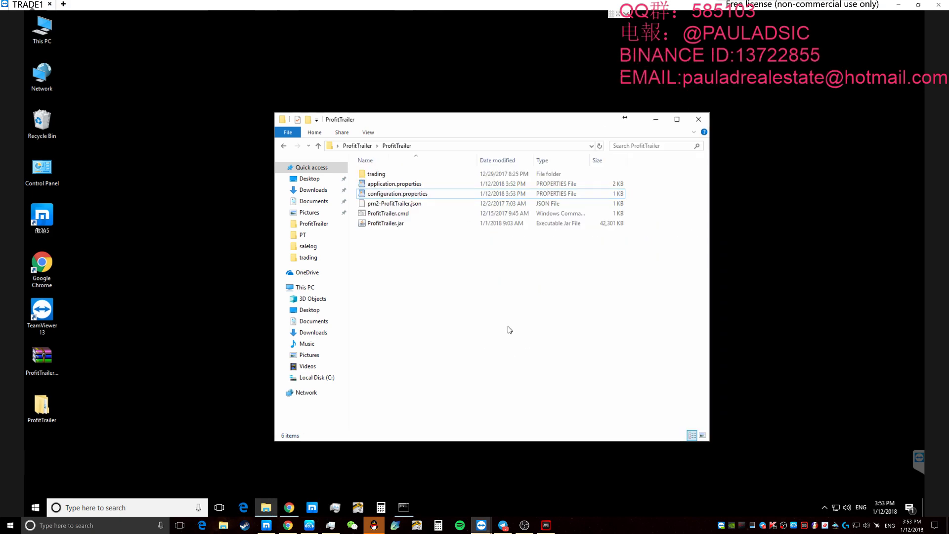
Look over pm2-ProfitTrailer.json, ProfitTrailer.cmd and ProfitTrailer.jar in the folder.
{"action": "left_click", "coordinate": [426, 204]}
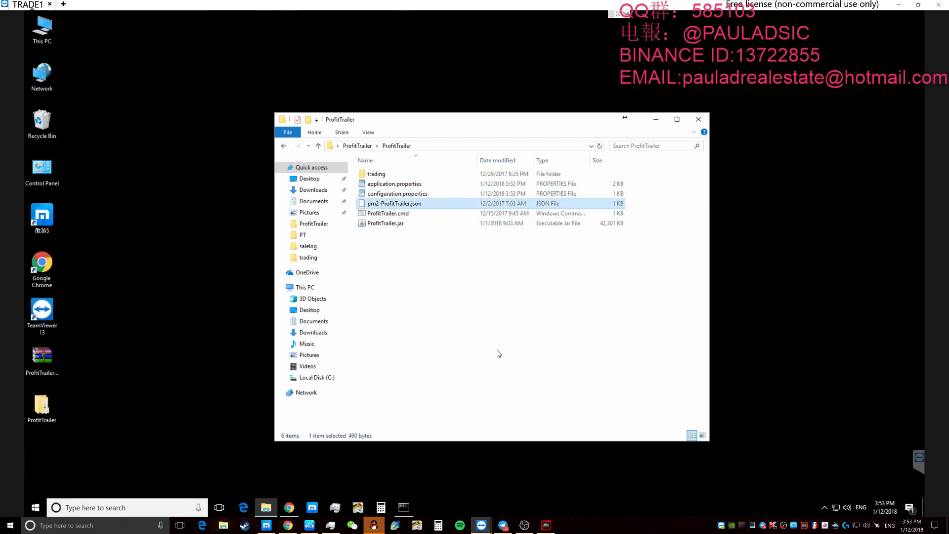
{"action": "left_click", "coordinate": [418, 214]}
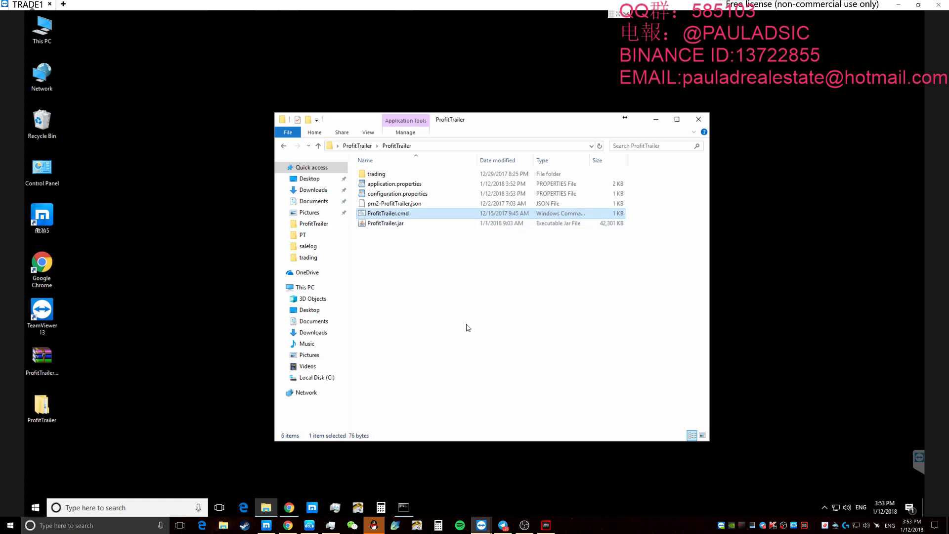
{"action": "left_click", "coordinate": [424, 223]}
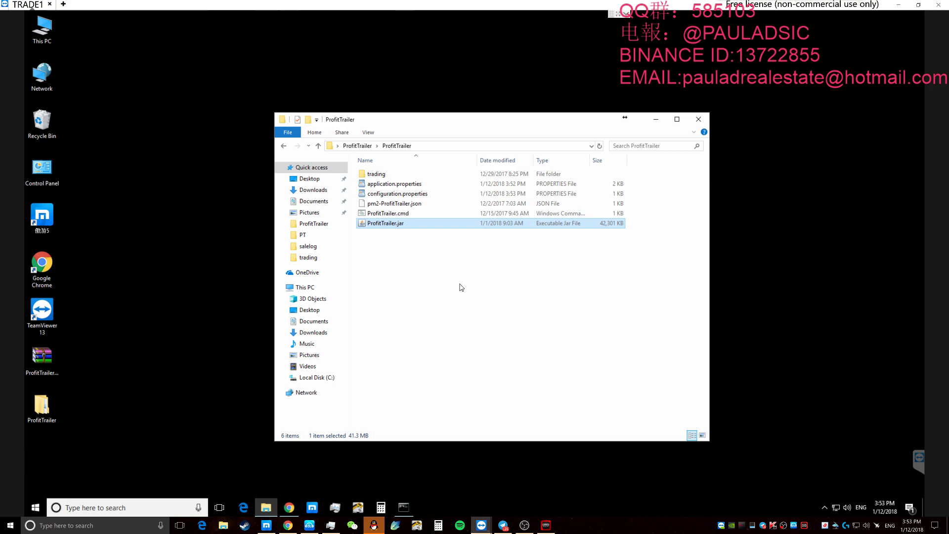
{"action": "left_click_drag", "start_coordinate": [460, 278], "coordinate": [421, 225]}
Open the desktop ProfitTrailer folder's inner ProfitTrailer folder in a second window beside the first.
{"action": "left_click", "coordinate": [50, 404]}
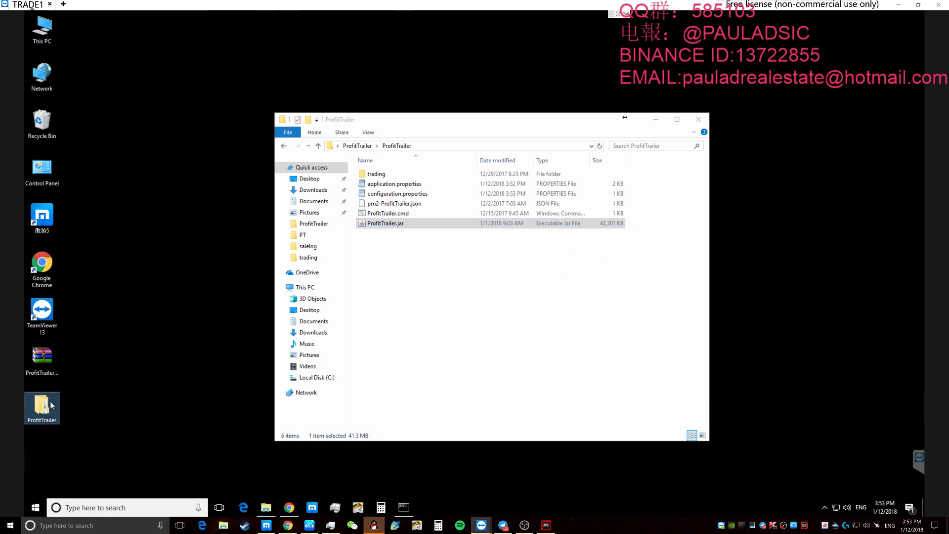
{"action": "double_click", "coordinate": [50, 405]}
{"action": "left_click_drag", "start_coordinate": [445, 132], "coordinate": [717, 159]}
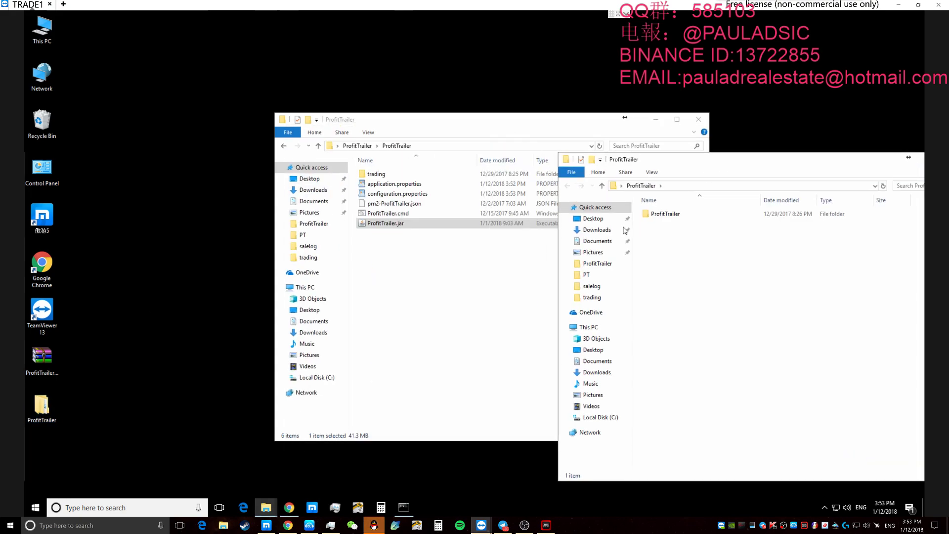
{"action": "double_click", "coordinate": [660, 214]}
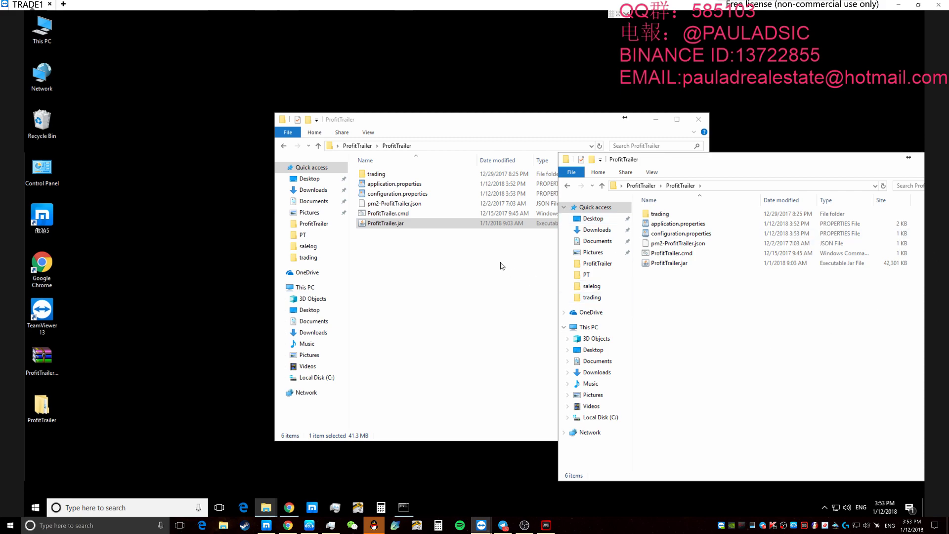
{"action": "left_click", "coordinate": [411, 215]}
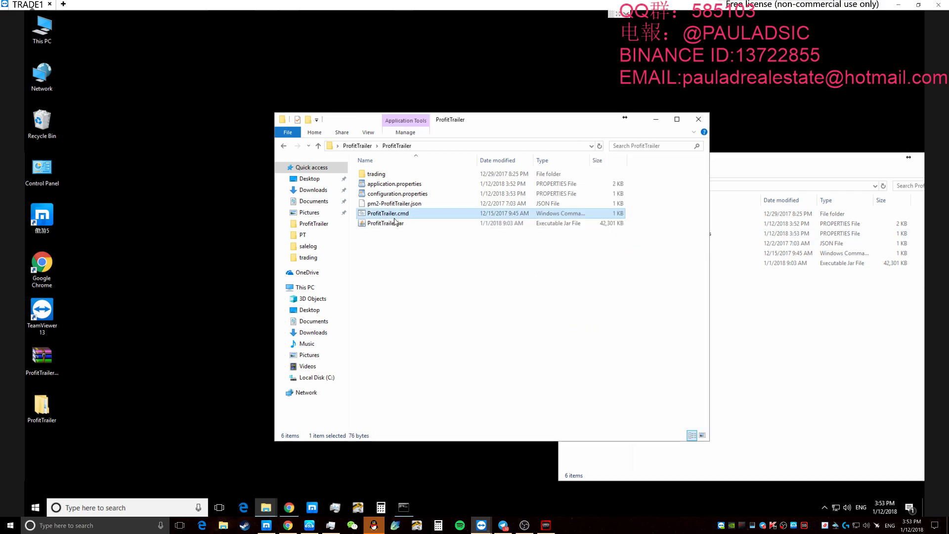
Toggle the bot console and inspect ProfitTrailer.jar's options in the second folder window.
{"action": "left_click", "coordinate": [410, 509]}
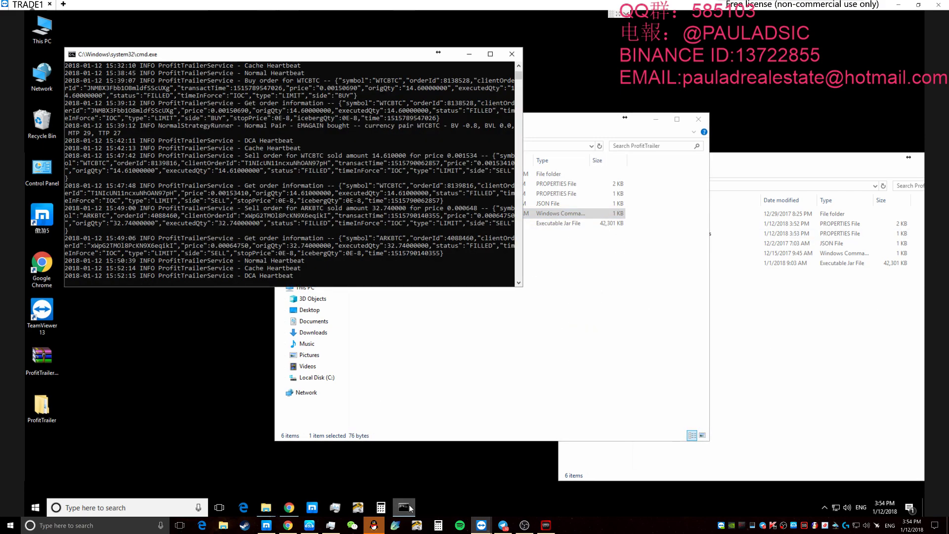
{"action": "left_click", "coordinate": [410, 508]}
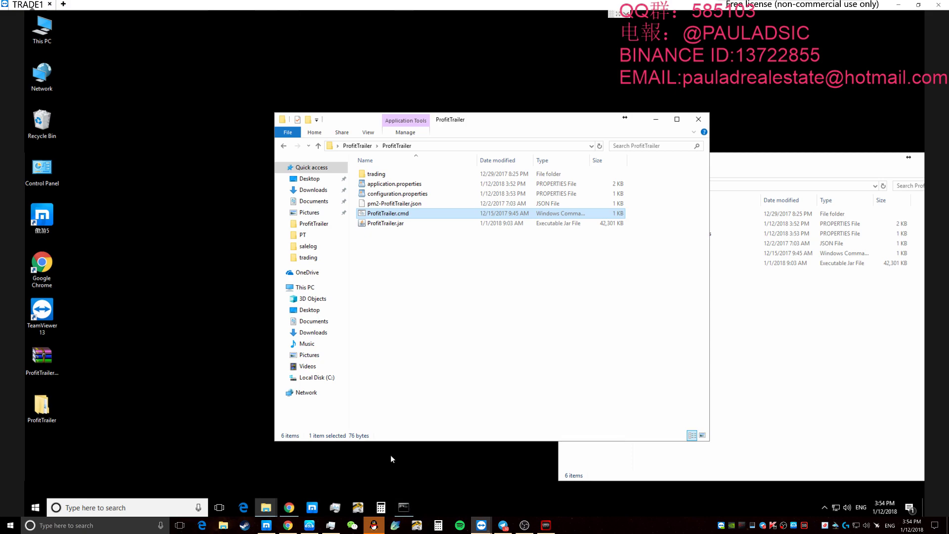
{"action": "left_click", "coordinate": [405, 508]}
{"action": "left_click", "coordinate": [407, 509]}
{"action": "left_click", "coordinate": [777, 331]}
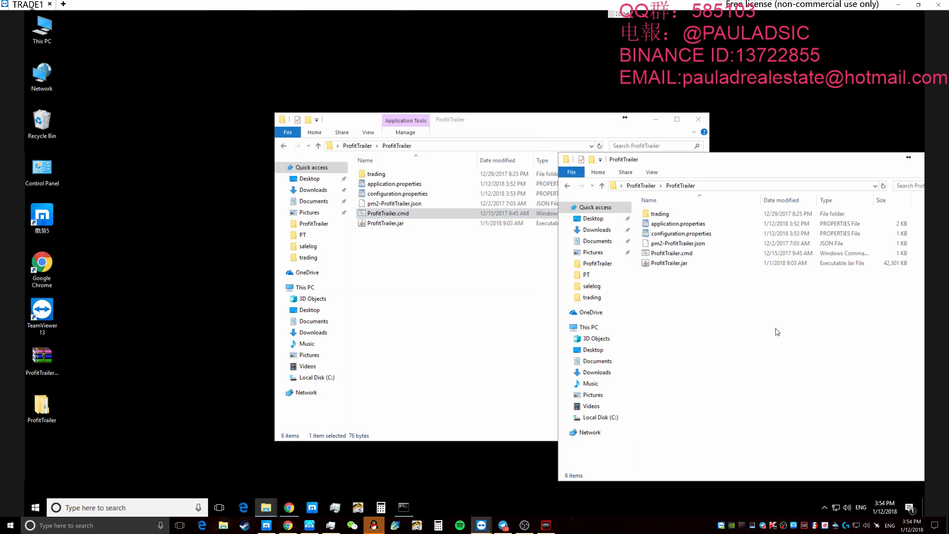
{"action": "left_click", "coordinate": [692, 264]}
{"action": "right_click", "coordinate": [690, 267]}
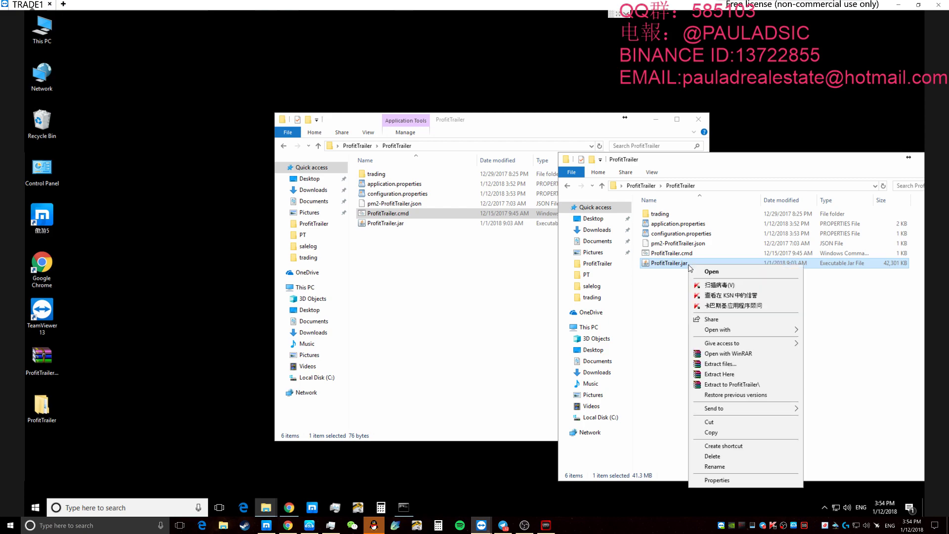
{"action": "left_click", "coordinate": [434, 261]}
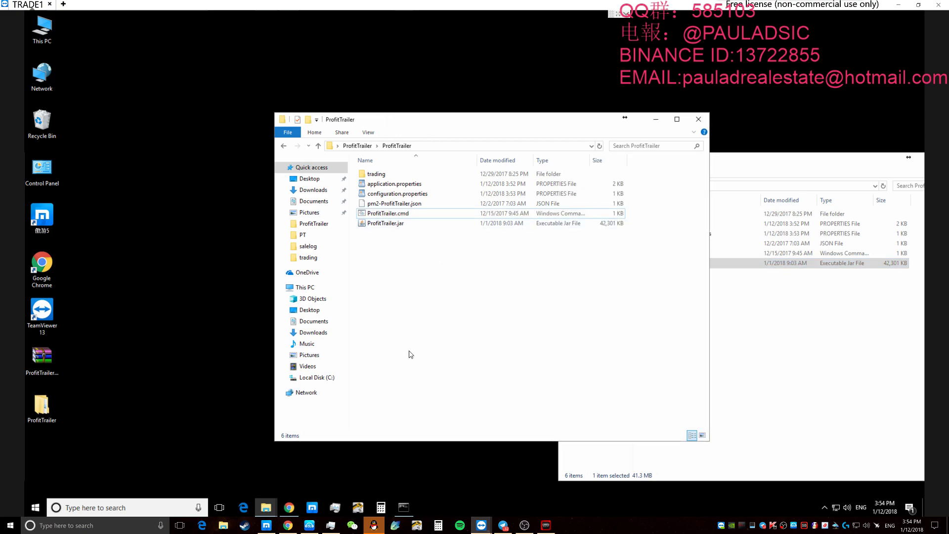
Scroll back through the bot console's log of recent sells, then minimize it.
{"action": "left_click", "coordinate": [404, 508]}
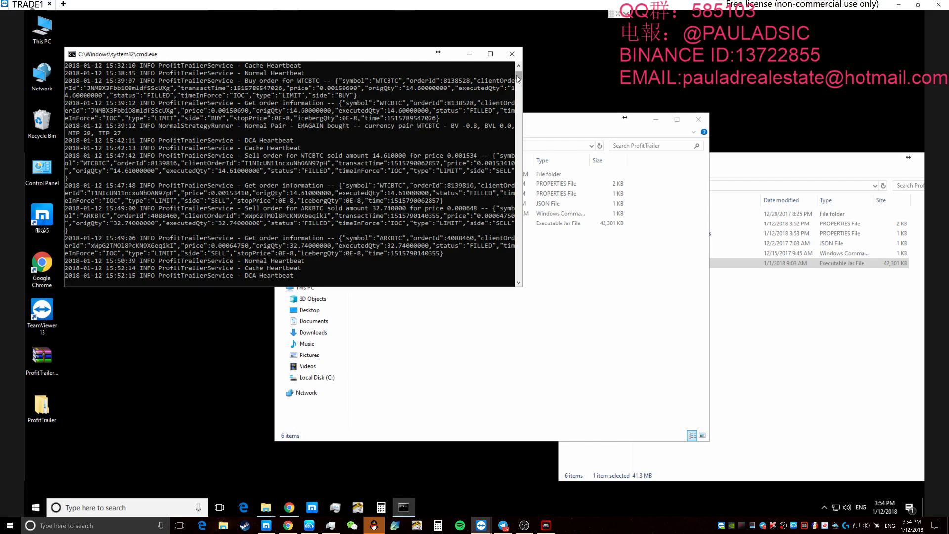
{"action": "left_click_drag", "start_coordinate": [518, 78], "coordinate": [516, 79]}
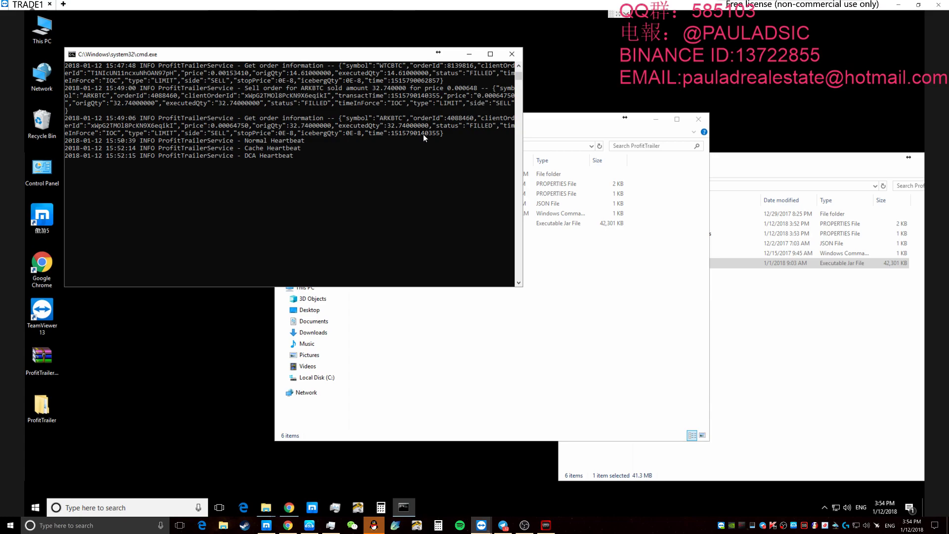
{"action": "scroll", "coordinate": [423, 135], "scroll_direction": "up", "scroll_amount": 2}
{"action": "scroll", "coordinate": [361, 202], "scroll_direction": "up", "scroll_amount": 4}
{"action": "scroll", "coordinate": [361, 202], "scroll_direction": "down", "scroll_amount": 2}
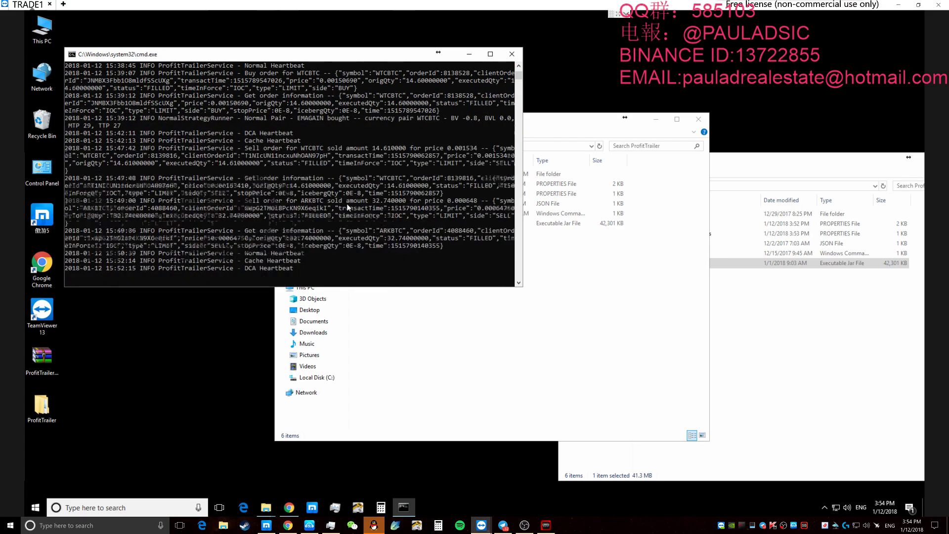
{"action": "left_click", "coordinate": [469, 54]}
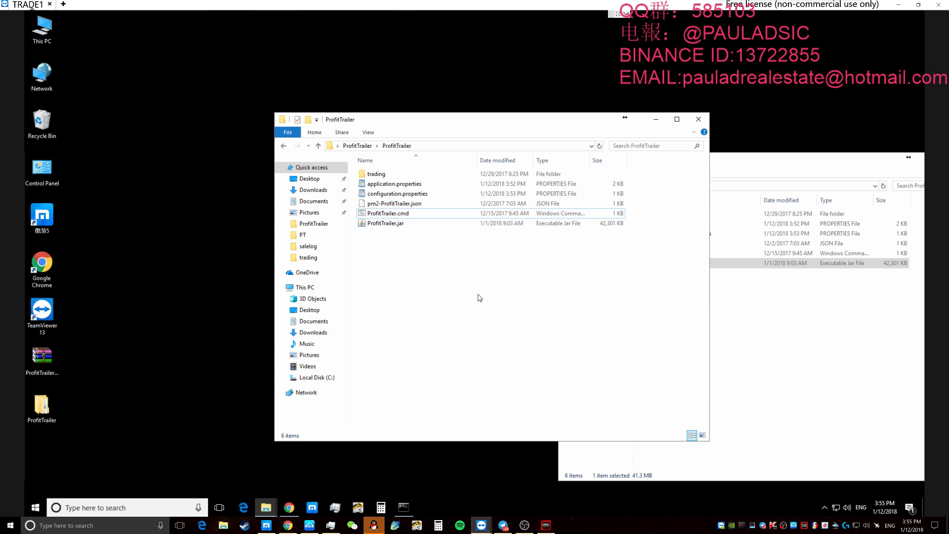
Close the duplicate ProfitTrailer folder window and reposition the remaining one.
{"action": "left_click_drag", "start_coordinate": [482, 300], "coordinate": [463, 268]}
{"action": "left_click", "coordinate": [425, 207]}
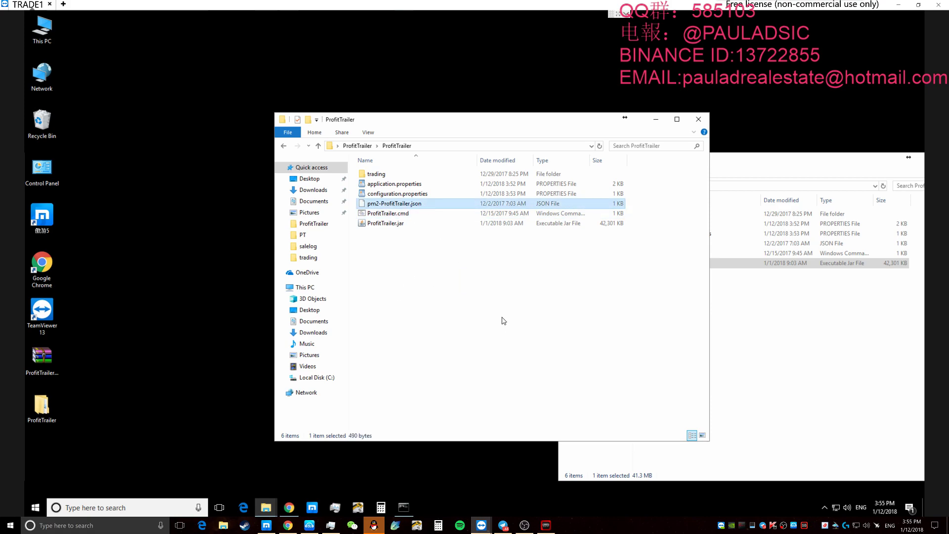
{"action": "left_click_drag", "start_coordinate": [545, 123], "coordinate": [374, 86]}
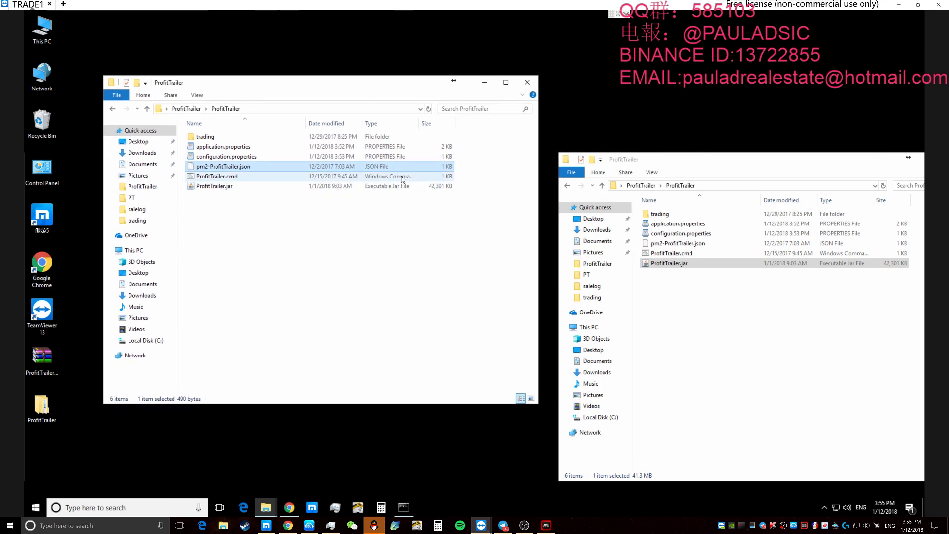
{"action": "left_click_drag", "start_coordinate": [717, 163], "coordinate": [558, 142]}
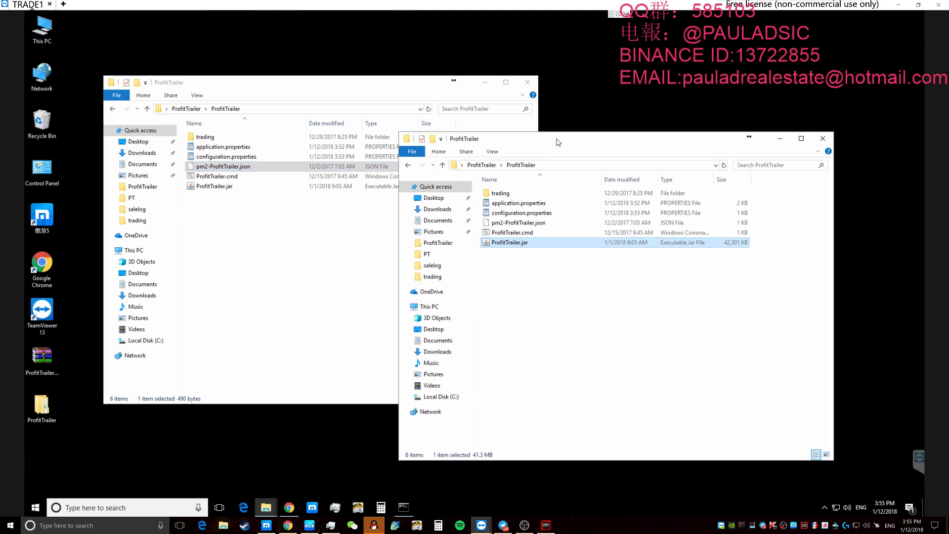
{"action": "left_click", "coordinate": [823, 138]}
{"action": "left_click_drag", "start_coordinate": [337, 82], "coordinate": [564, 96]}
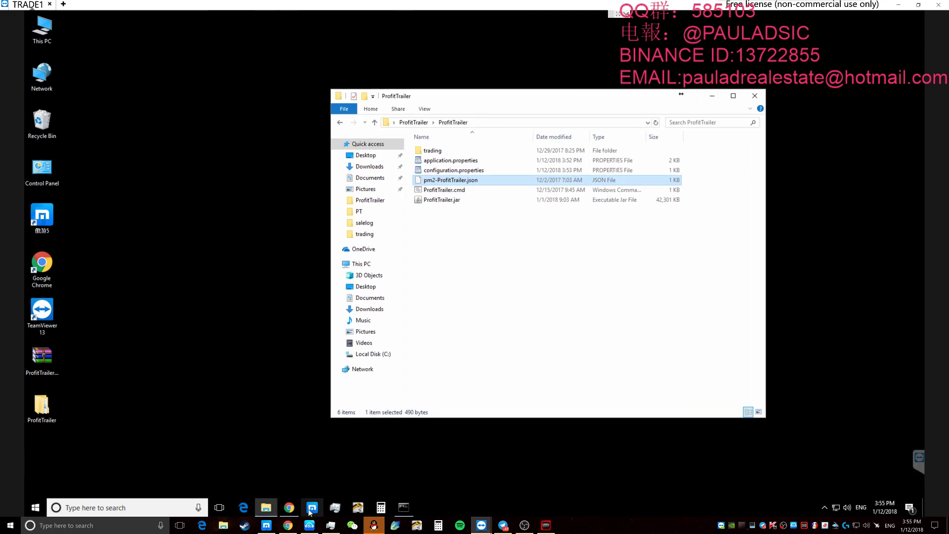
{"action": "left_click", "coordinate": [290, 508]}
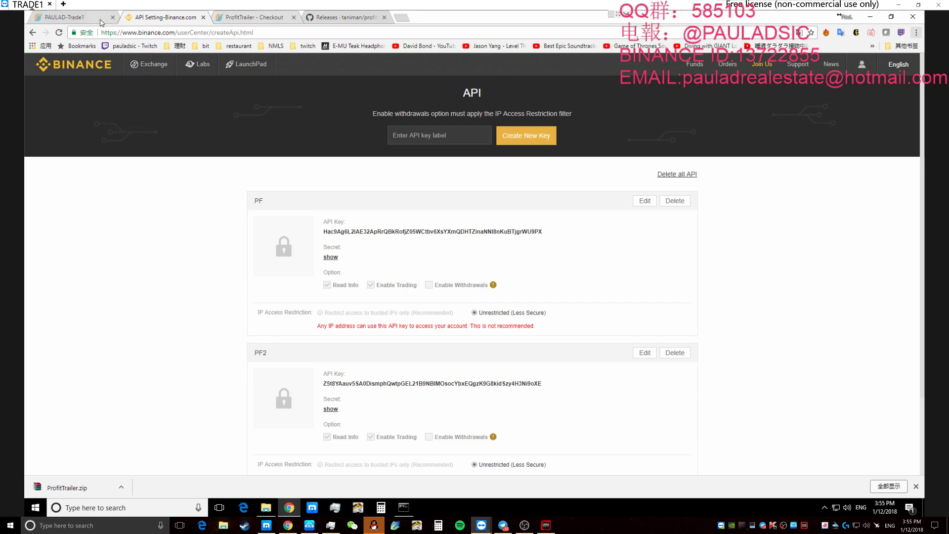
Close the checkout tab and review the Sales Log's ARKBTC, WTCBTC and RLCBTC sells.
{"action": "left_click", "coordinate": [294, 17]}
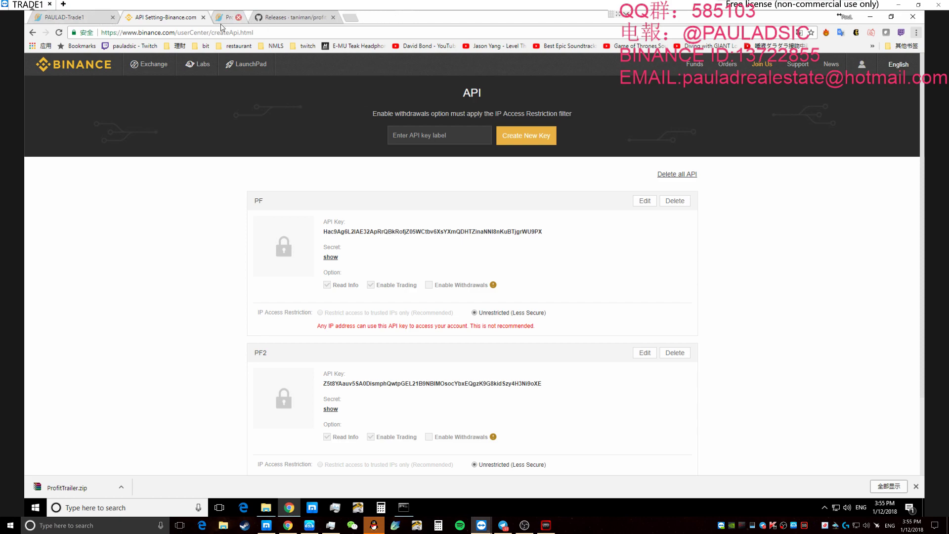
{"action": "left_click", "coordinate": [69, 17]}
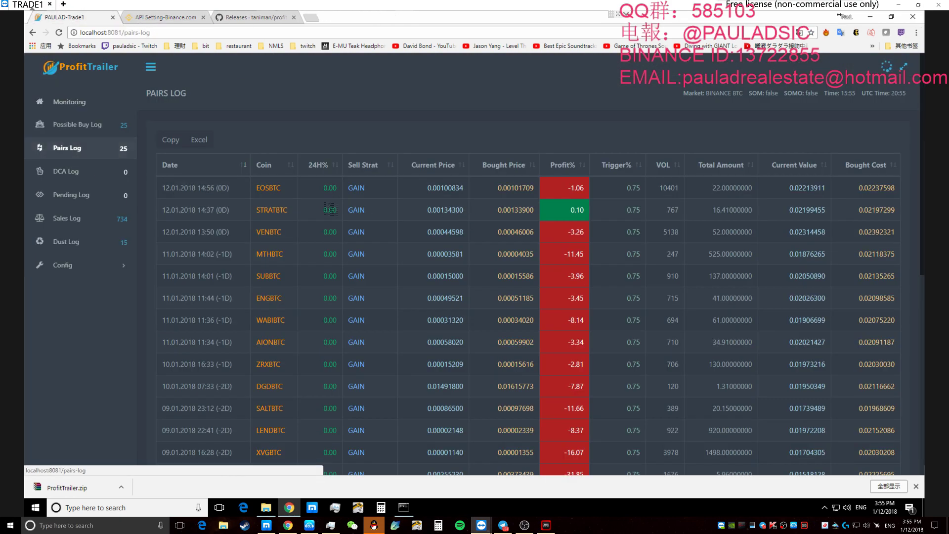
{"action": "left_click", "coordinate": [120, 219]}
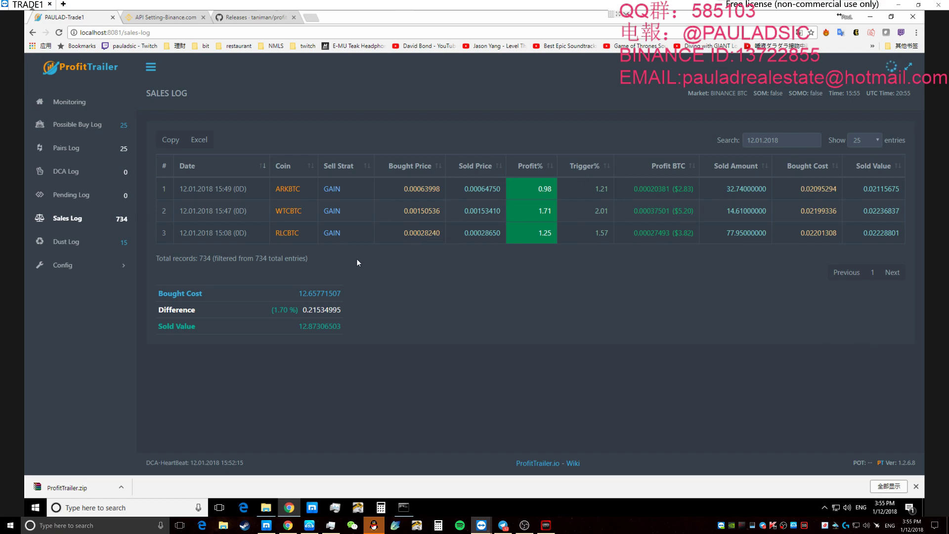
{"action": "mouse_move", "coordinate": [387, 272]}
{"action": "left_mouse_down"}
{"action": "mouse_move", "coordinate": [187, 168]}
{"action": "mouse_move", "coordinate": [218, 187]}
{"action": "mouse_move", "coordinate": [237, 185]}
{"action": "mouse_move", "coordinate": [307, 261]}
{"action": "mouse_move", "coordinate": [387, 272]}
{"action": "left_mouse_up"}
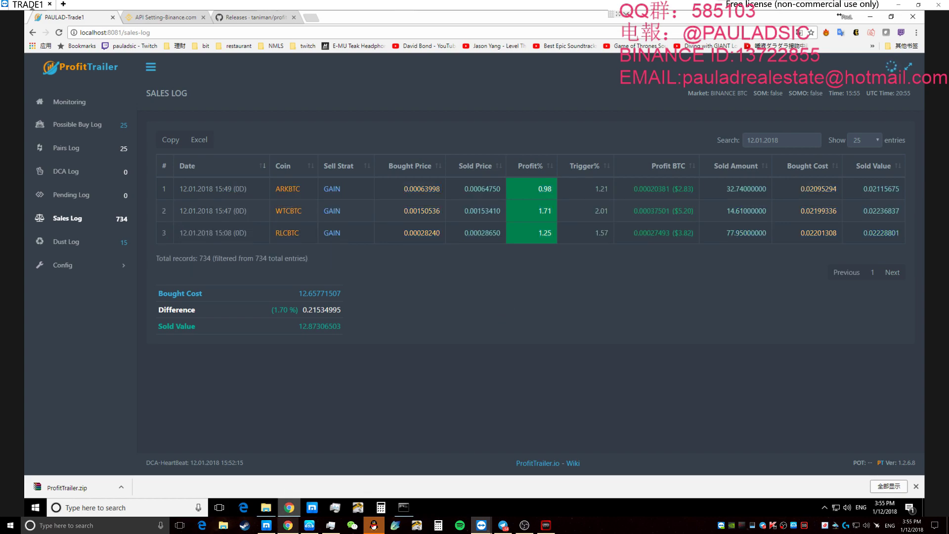
{"action": "left_click", "coordinate": [266, 507]}
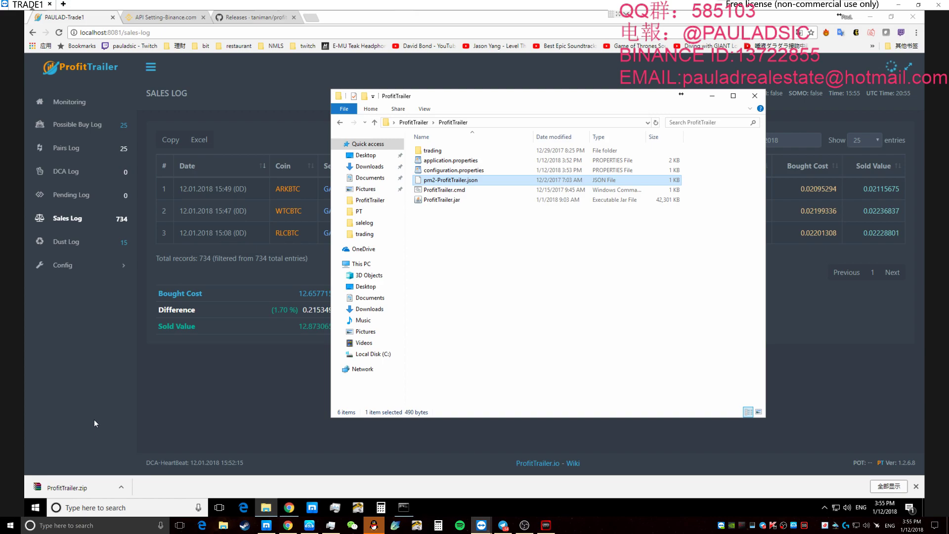
{"action": "left_click", "coordinate": [35, 507]}
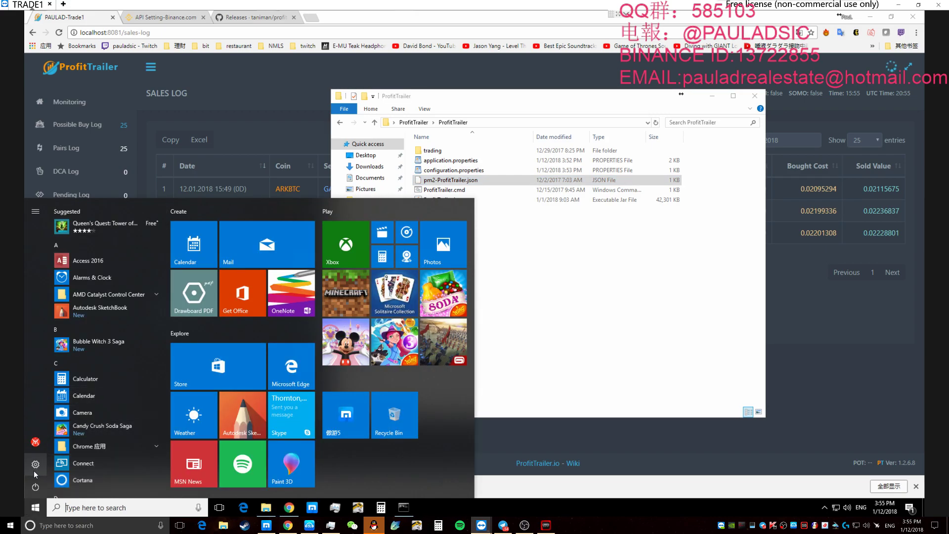
{"action": "key", "text": "Escape"}
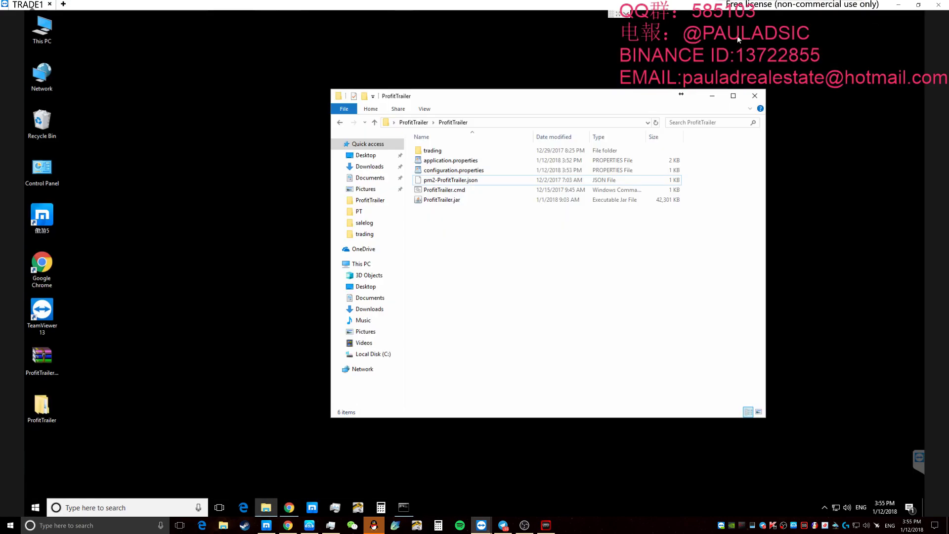
Browse from This PC to C:\PT\ProfitTrailer\ProfitTrailer in a second Explorer window.
{"action": "double_click", "coordinate": [42, 28]}
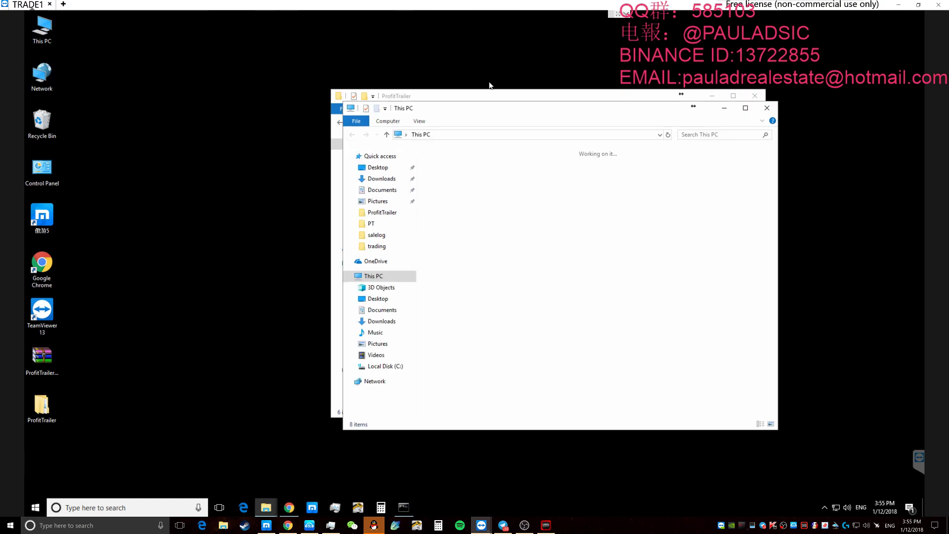
{"action": "left_click_drag", "start_coordinate": [601, 110], "coordinate": [796, 119]}
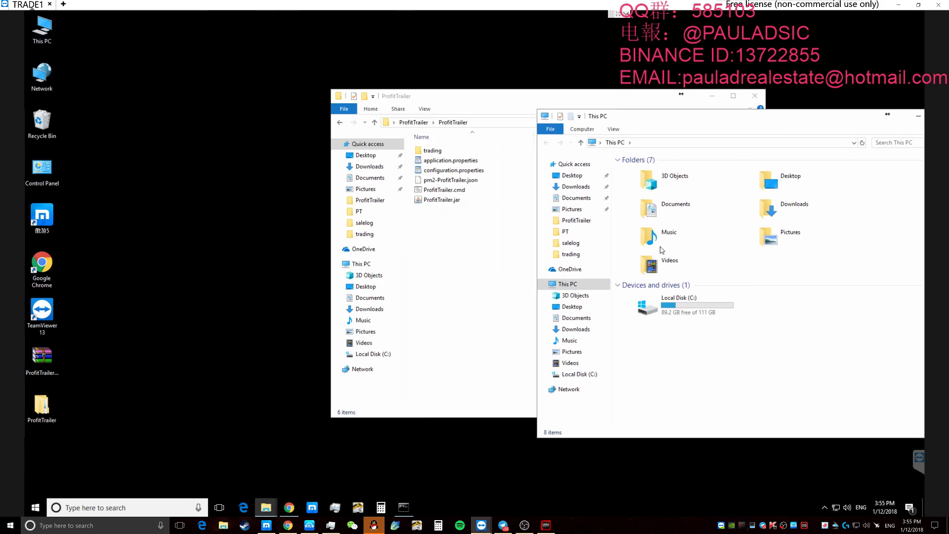
{"action": "left_click", "coordinate": [710, 316]}
{"action": "double_click", "coordinate": [710, 316]}
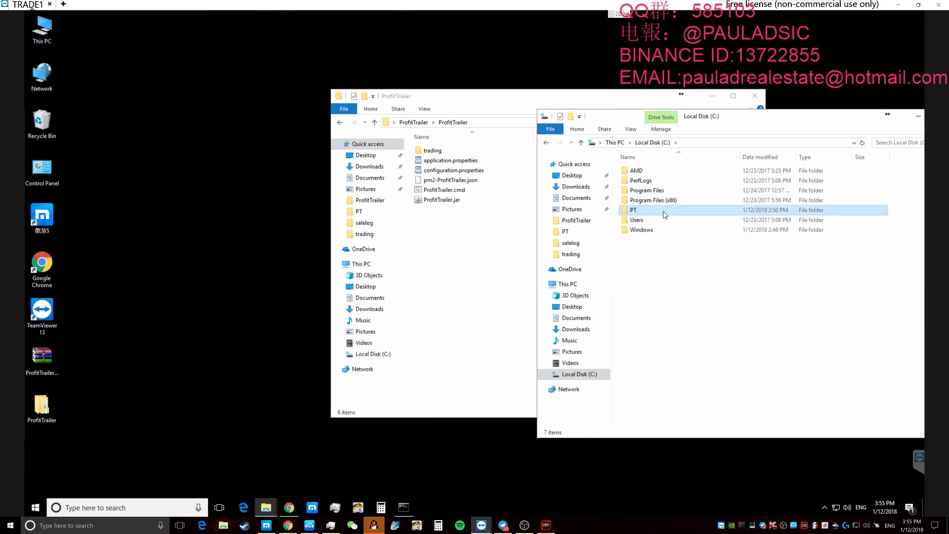
{"action": "double_click", "coordinate": [722, 210]}
{"action": "left_click", "coordinate": [702, 210]}
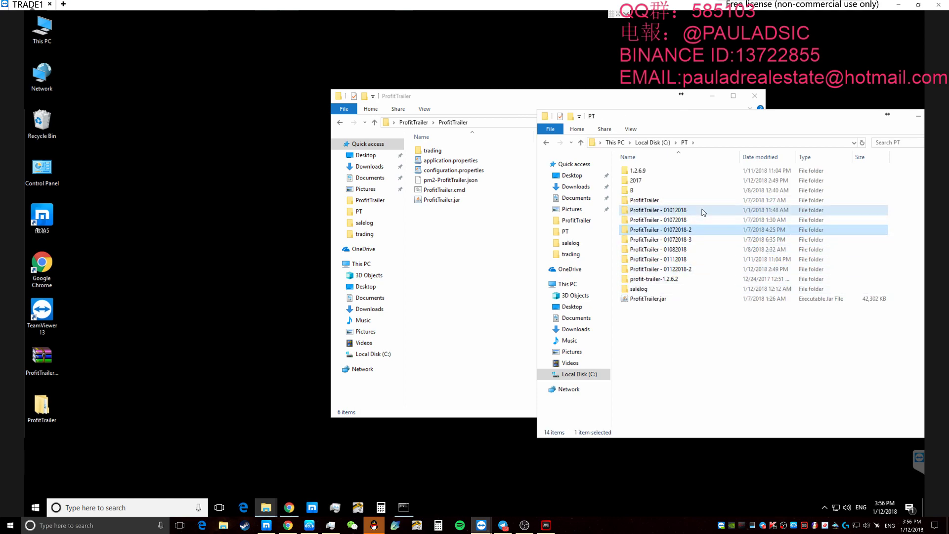
{"action": "double_click", "coordinate": [667, 203]}
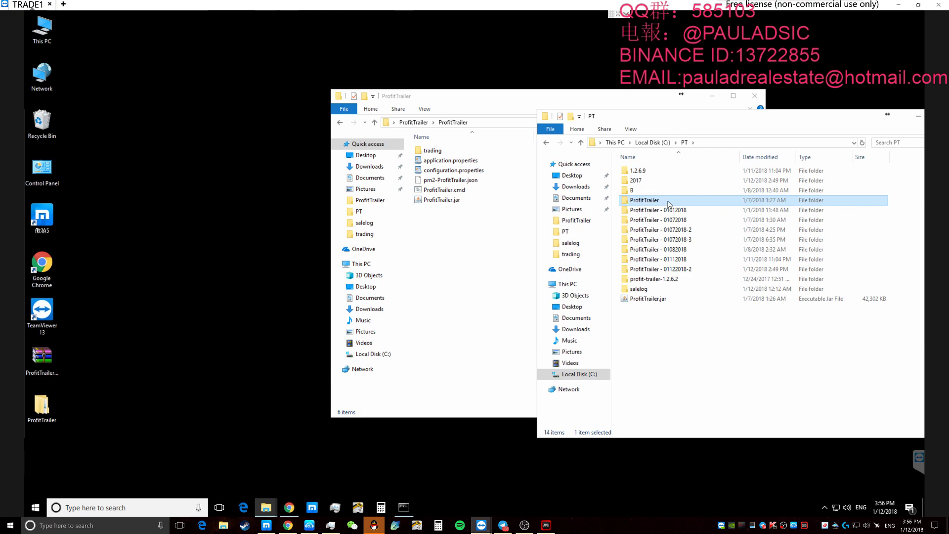
{"action": "double_click", "coordinate": [677, 171]}
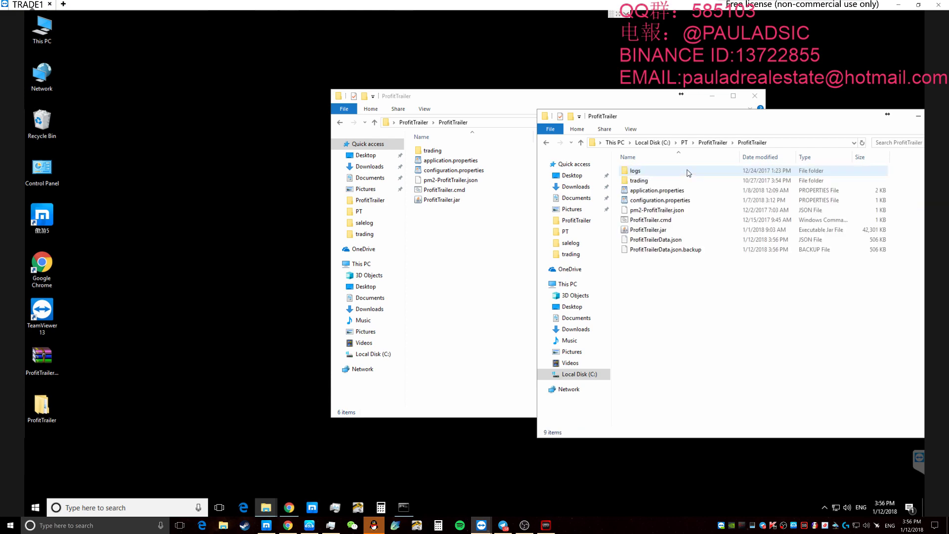
Check the ProfitTrailerData.json file and its ProfitTrailerData.json.backup.
{"action": "left_click", "coordinate": [690, 241]}
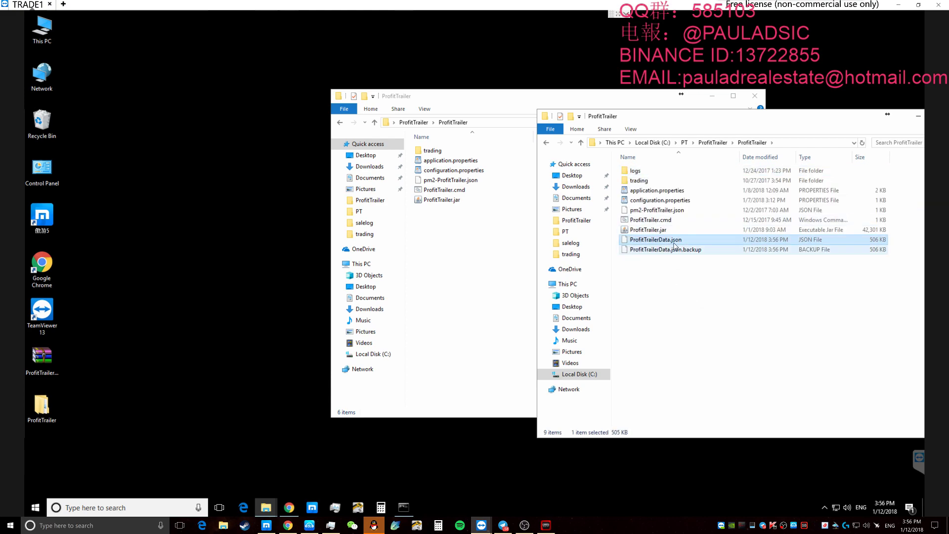
{"action": "left_click", "coordinate": [688, 252]}
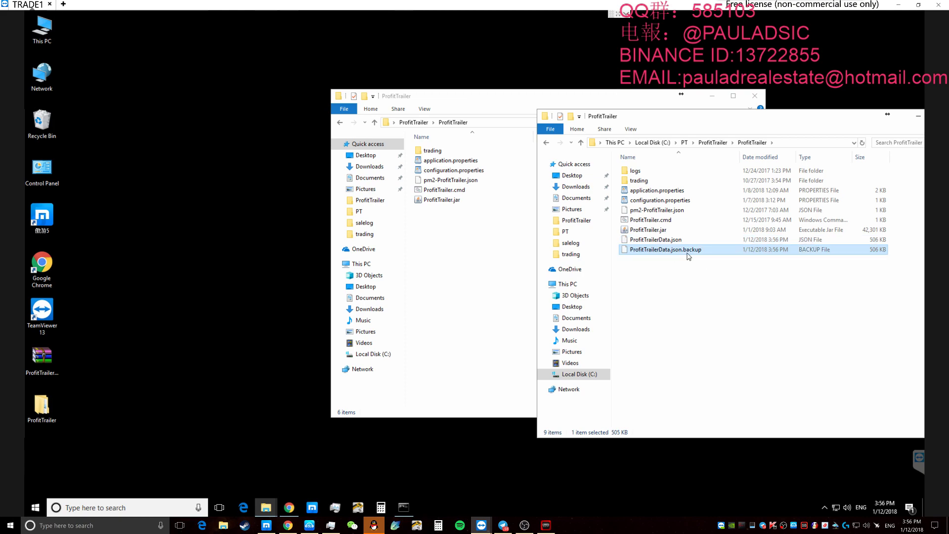
{"action": "left_click", "coordinate": [682, 257]}
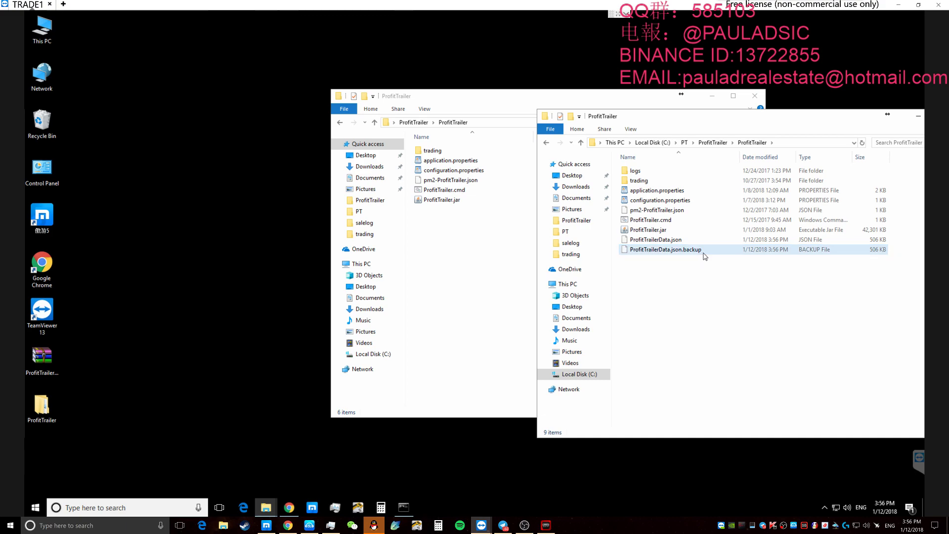
{"action": "left_click_drag", "start_coordinate": [706, 293], "coordinate": [669, 250]}
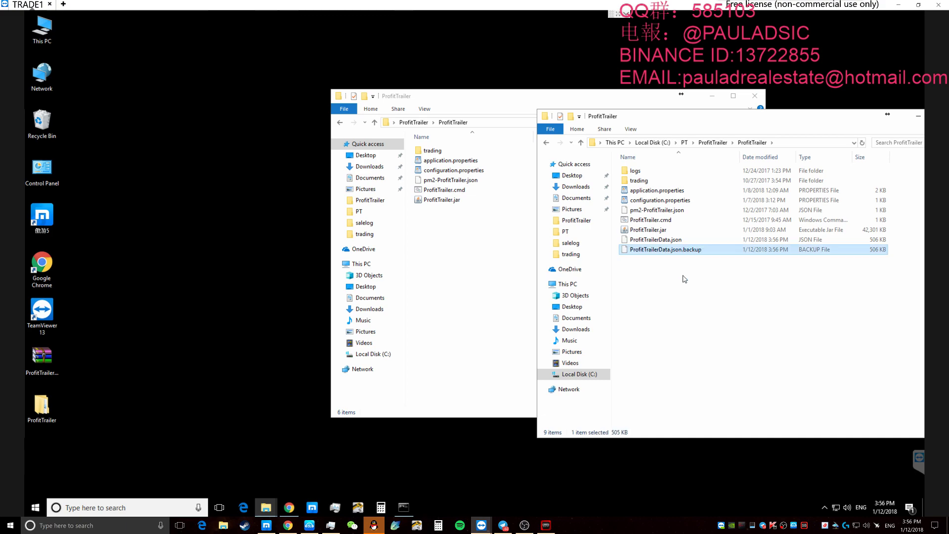
{"action": "left_click", "coordinate": [685, 266]}
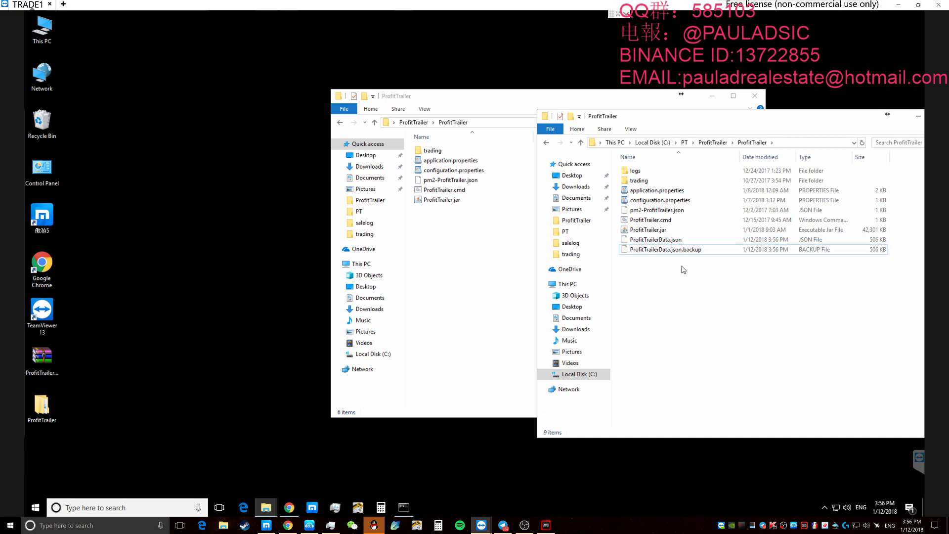
{"action": "left_click_drag", "start_coordinate": [617, 99], "coordinate": [378, 98]}
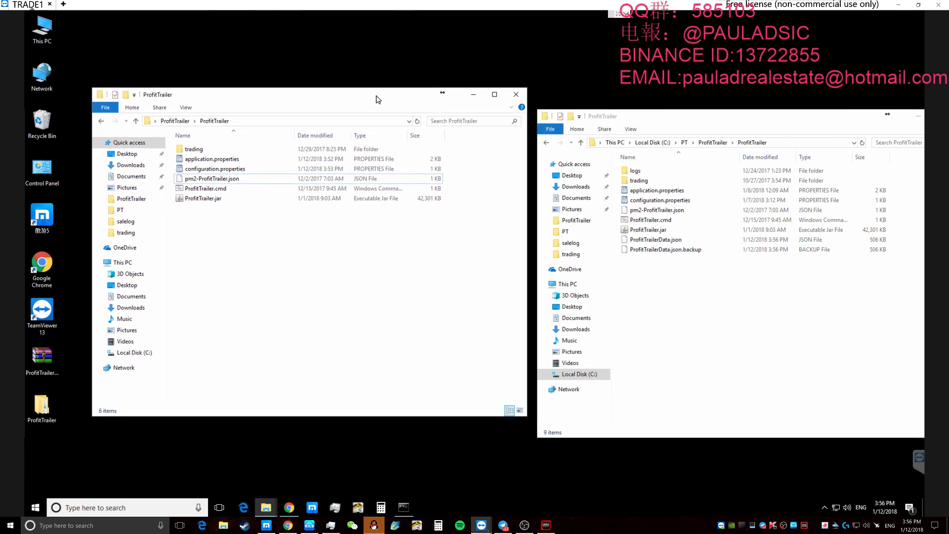
{"action": "left_click_drag", "start_coordinate": [666, 114], "coordinate": [592, 95]}
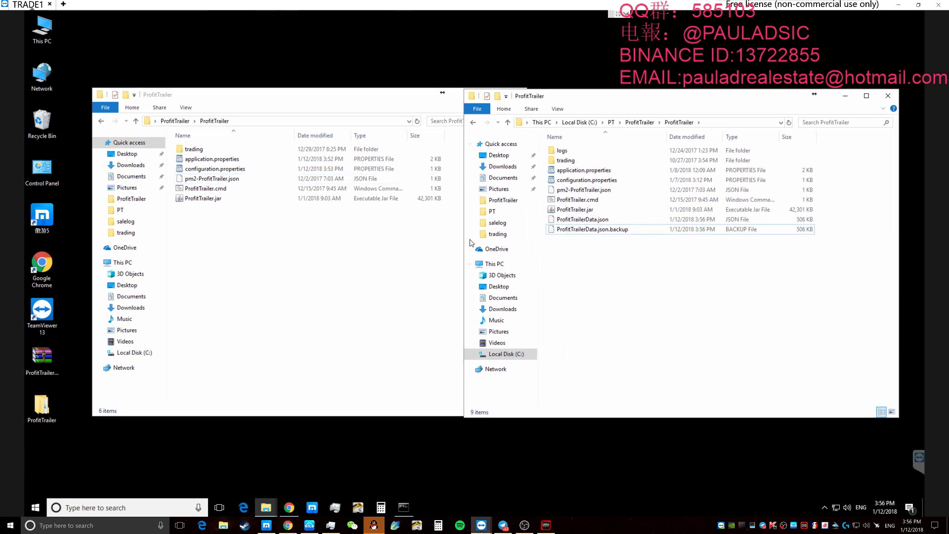
{"action": "left_click", "coordinate": [387, 324]}
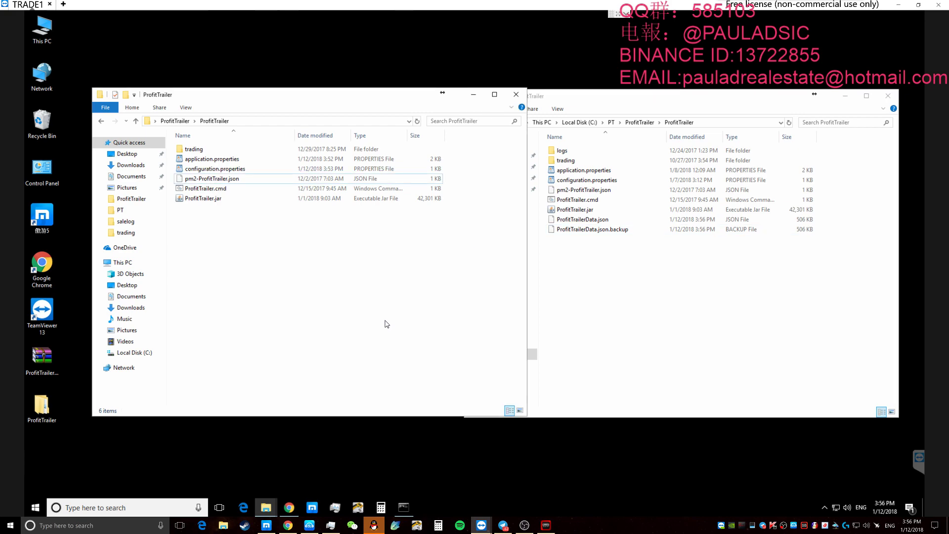
{"action": "double_click", "coordinate": [232, 149]}
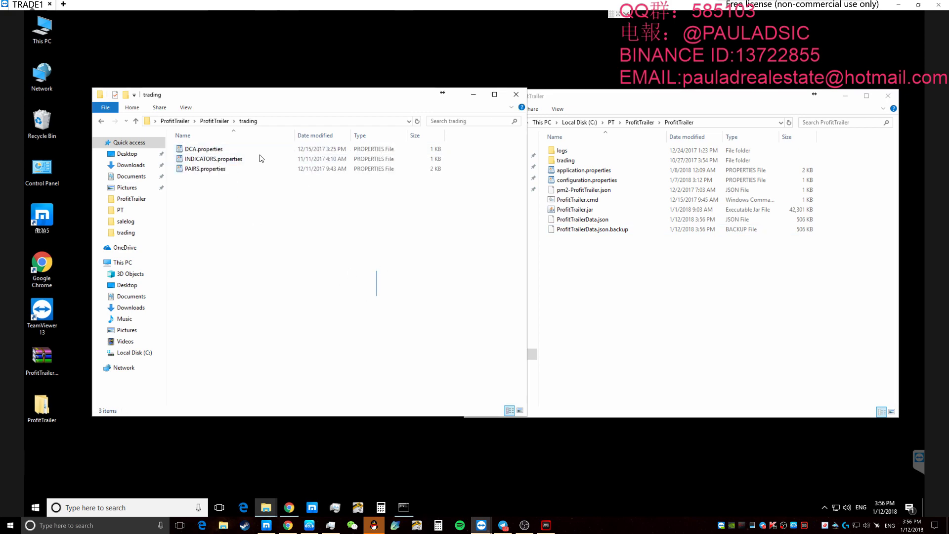
{"action": "key", "text": "ctrl+a"}
{"action": "left_click", "coordinate": [390, 280]}
{"action": "left_click", "coordinate": [271, 150]}
{"action": "left_click", "coordinate": [427, 326]}
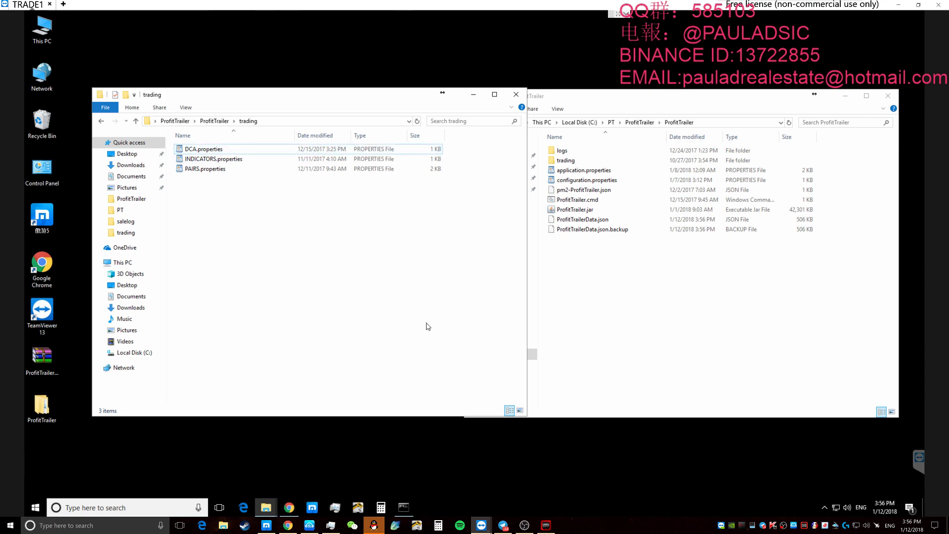
{"action": "left_click_drag", "start_coordinate": [428, 327], "coordinate": [304, 148]}
{"action": "left_click", "coordinate": [258, 150]}
{"action": "left_click", "coordinate": [361, 267]}
{"action": "left_click", "coordinate": [200, 149]}
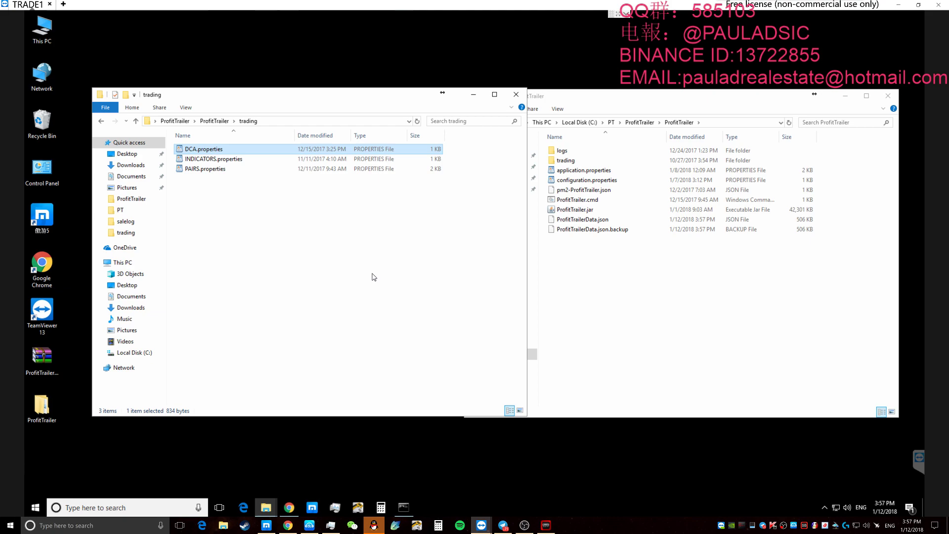
{"action": "left_click", "coordinate": [268, 258]}
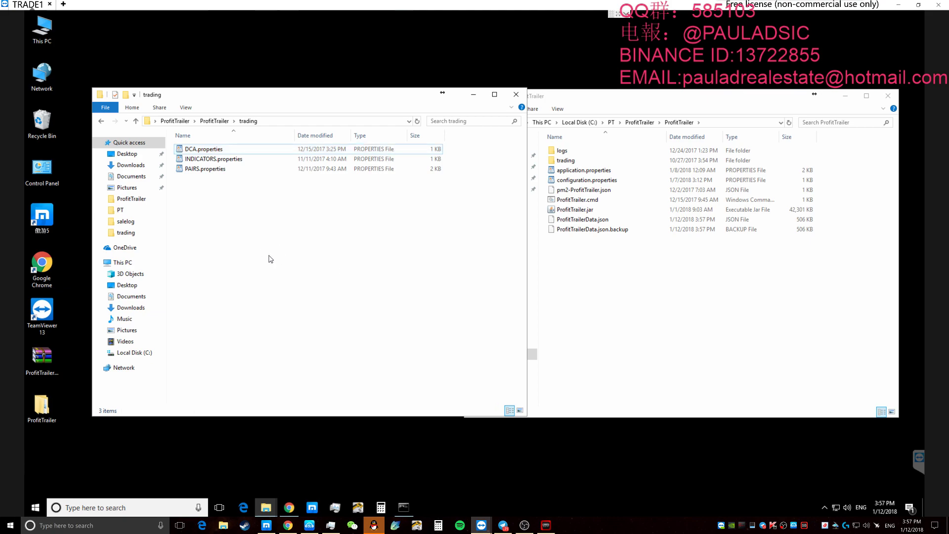
Sort the trading folder by name and look over INDICATORS, PAIRS and DCA.properties.
{"action": "left_click", "coordinate": [266, 159]}
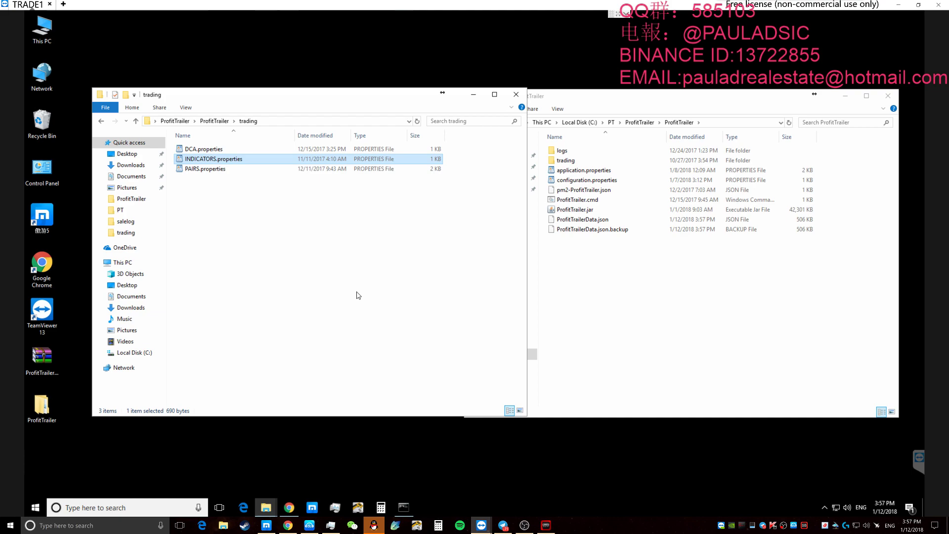
{"action": "left_click", "coordinate": [255, 169]}
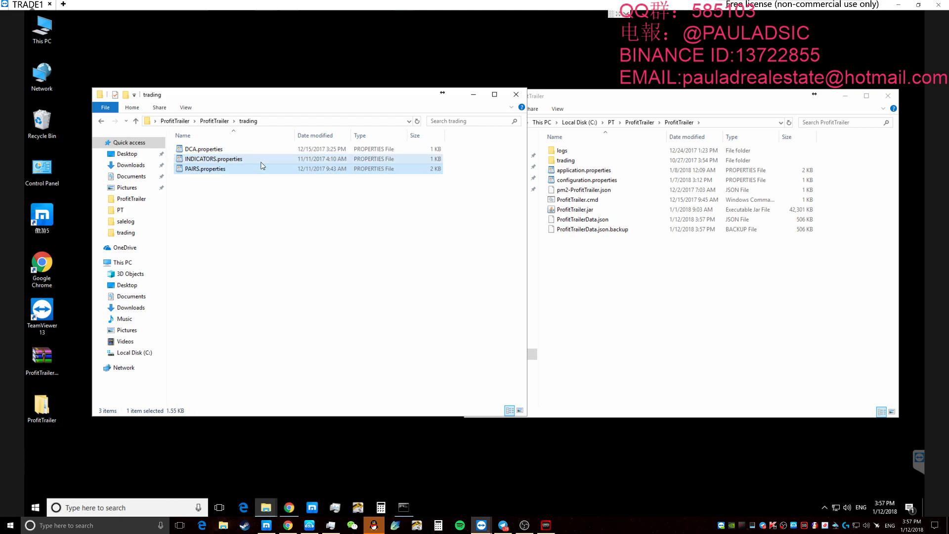
{"action": "left_click", "coordinate": [261, 160]}
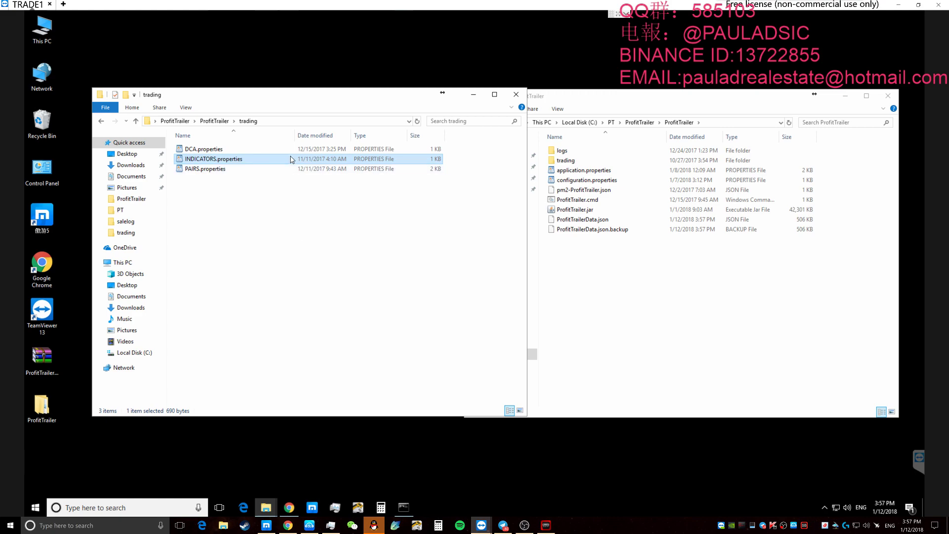
{"action": "left_click", "coordinate": [237, 136]}
{"action": "left_click", "coordinate": [259, 139]}
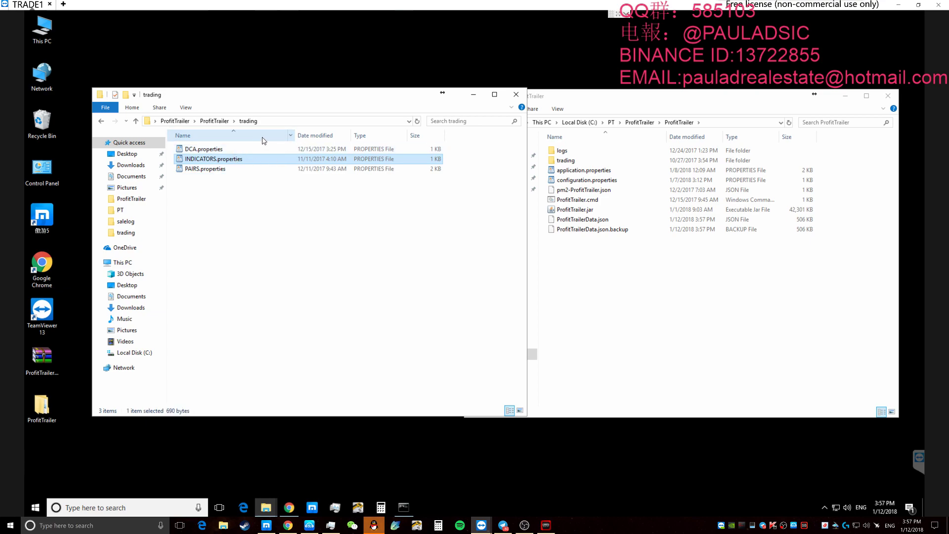
{"action": "left_click", "coordinate": [257, 148]}
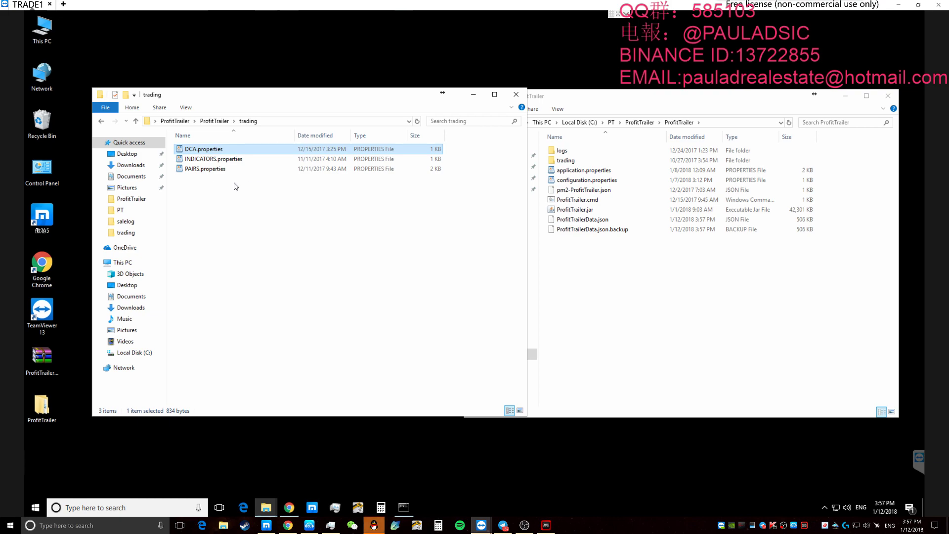
{"action": "left_click_drag", "start_coordinate": [356, 294], "coordinate": [253, 146]}
{"action": "left_click", "coordinate": [406, 329]}
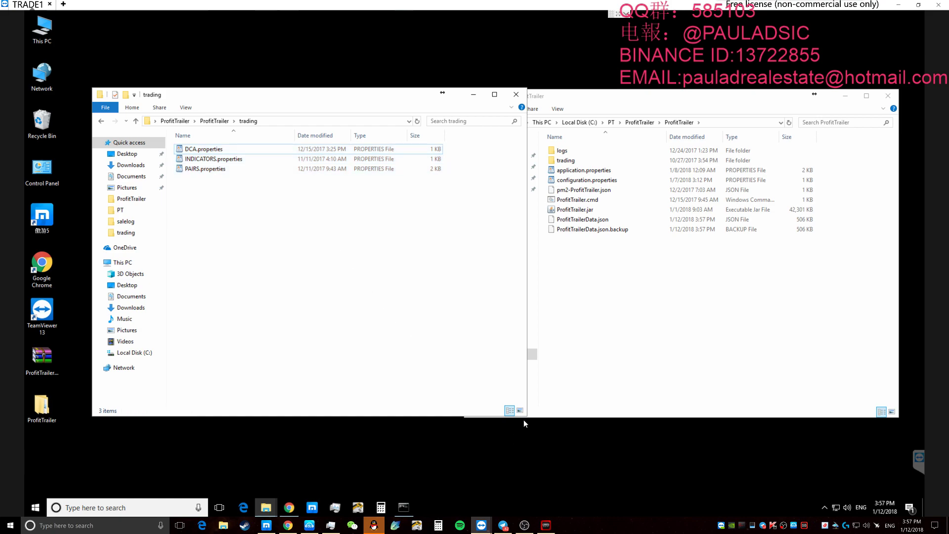
Shrink both folder windows, select PAIRS.properties and move the trading window up-left.
{"action": "left_click_drag", "start_coordinate": [523, 417], "coordinate": [464, 419]}
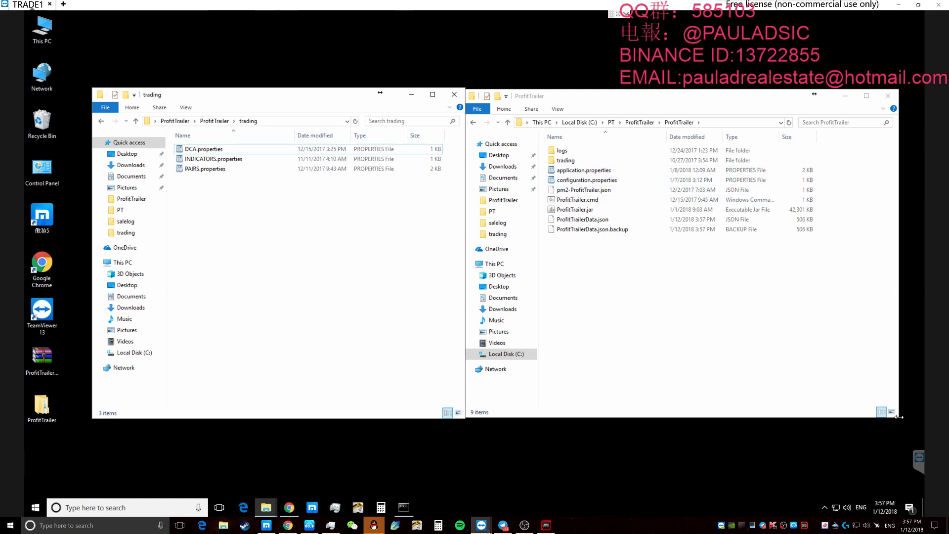
{"action": "left_click_drag", "start_coordinate": [901, 413], "coordinate": [864, 422]}
{"action": "left_click", "coordinate": [205, 169]}
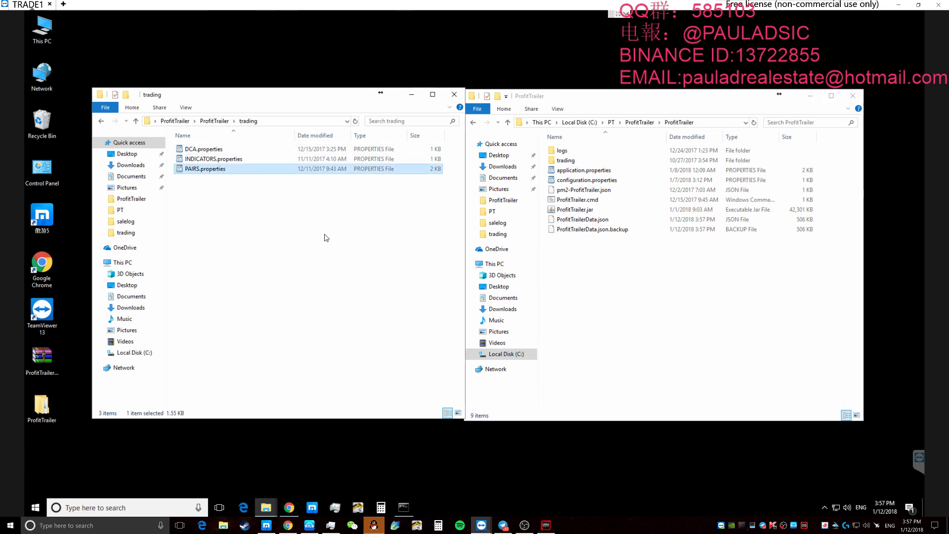
{"action": "left_click_drag", "start_coordinate": [295, 100], "coordinate": [289, 91]}
Open PAIRS.properties in WordPad and change ALL_min_buy_volume from 500 to 800.
{"action": "double_click", "coordinate": [279, 161]}
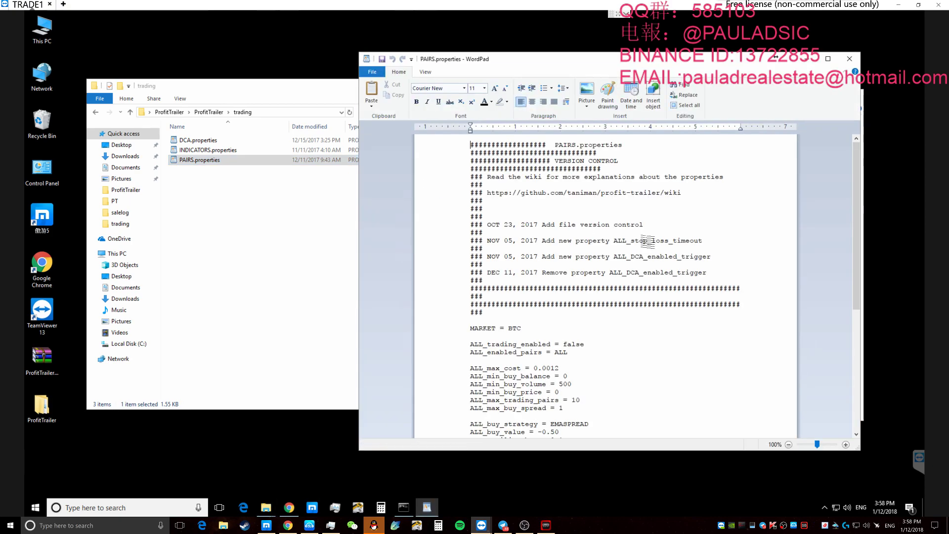
{"action": "scroll", "coordinate": [687, 251], "scroll_direction": "down", "scroll_amount": 6}
{"action": "scroll", "coordinate": [687, 251], "scroll_direction": "up", "scroll_amount": 3}
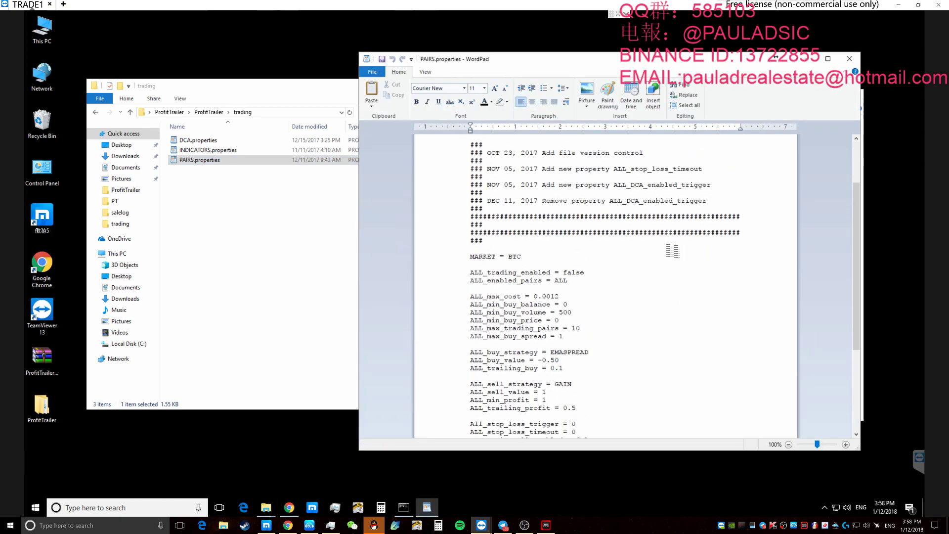
{"action": "left_click", "coordinate": [436, 271]}
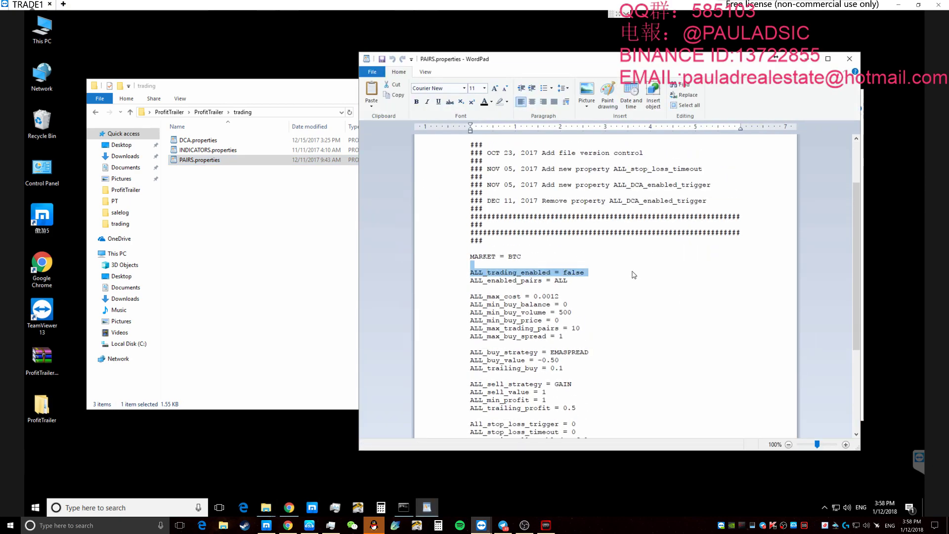
{"action": "left_click", "coordinate": [599, 282]}
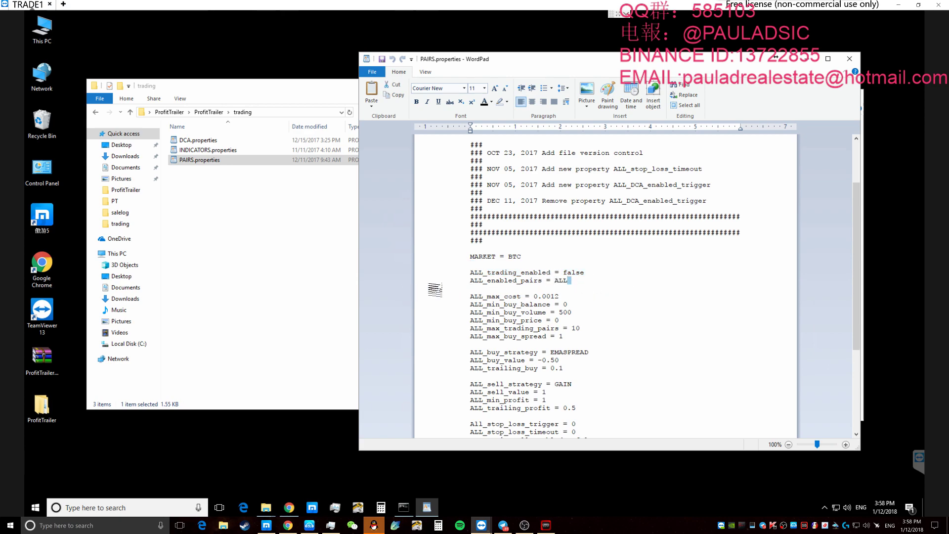
{"action": "left_click", "coordinate": [455, 282]}
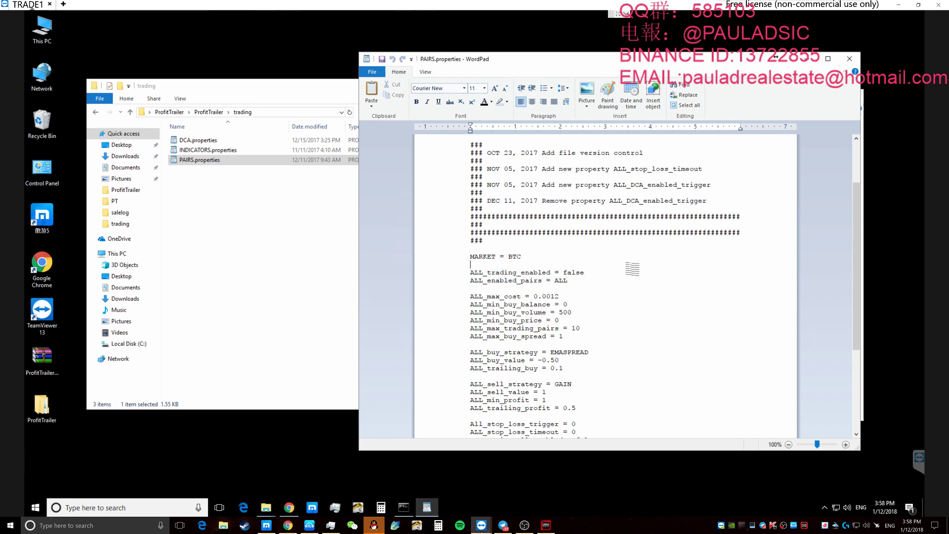
{"action": "left_click", "coordinate": [462, 313]}
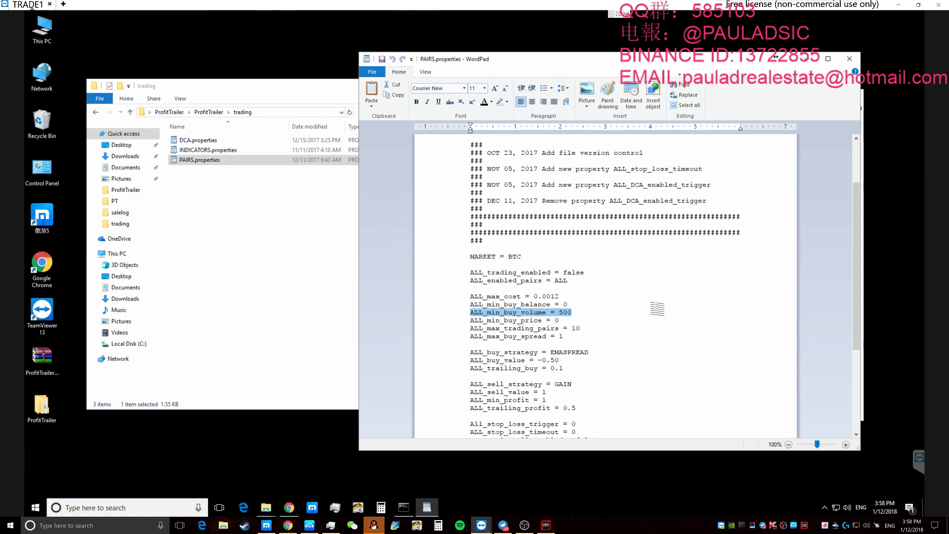
{"action": "left_click", "coordinate": [657, 309]}
{"action": "left_click_drag", "start_coordinate": [559, 313], "coordinate": [563, 314]}
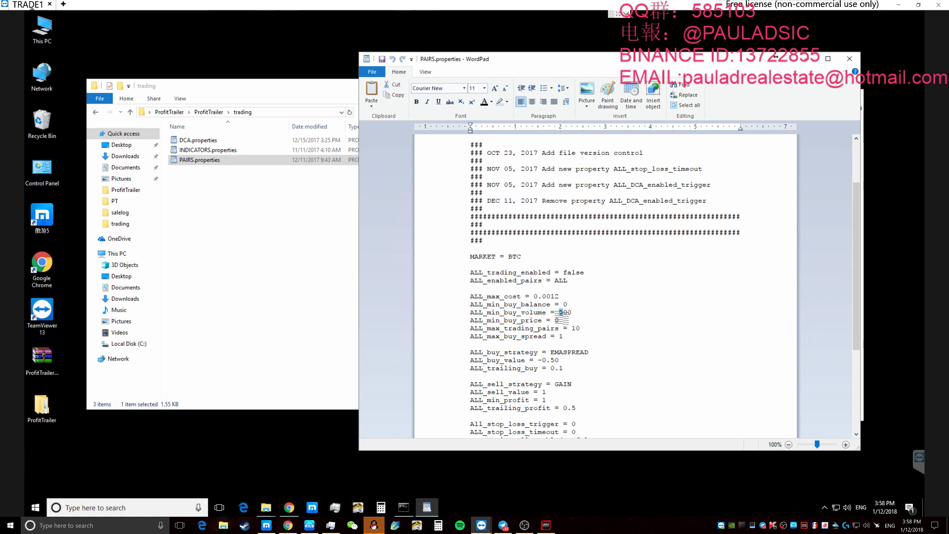
{"action": "type", "text": "8"}
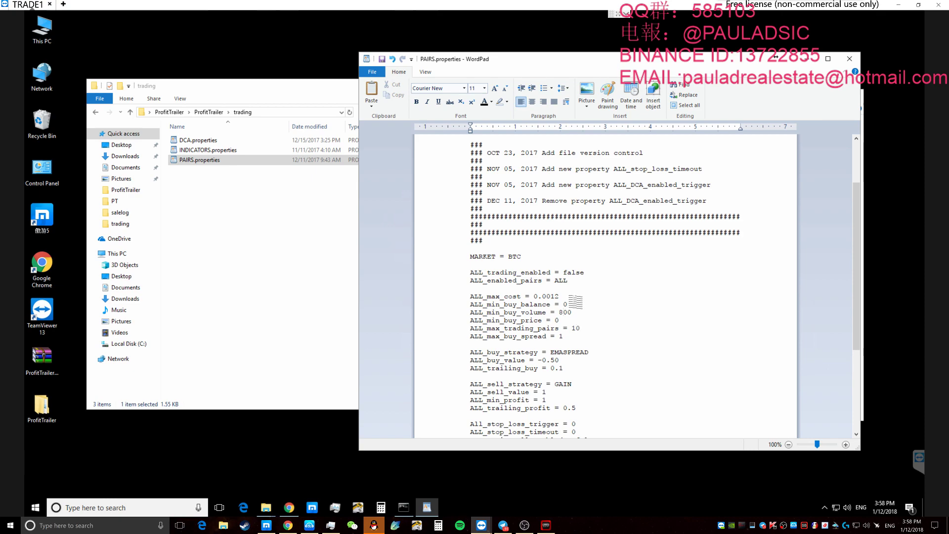
Change ALL_max_cost from 0.0012 to 0.
{"action": "left_click_drag", "start_coordinate": [561, 297], "coordinate": [472, 298]}
{"action": "left_click", "coordinate": [470, 302]}
{"action": "triple_click", "coordinate": [464, 301]}
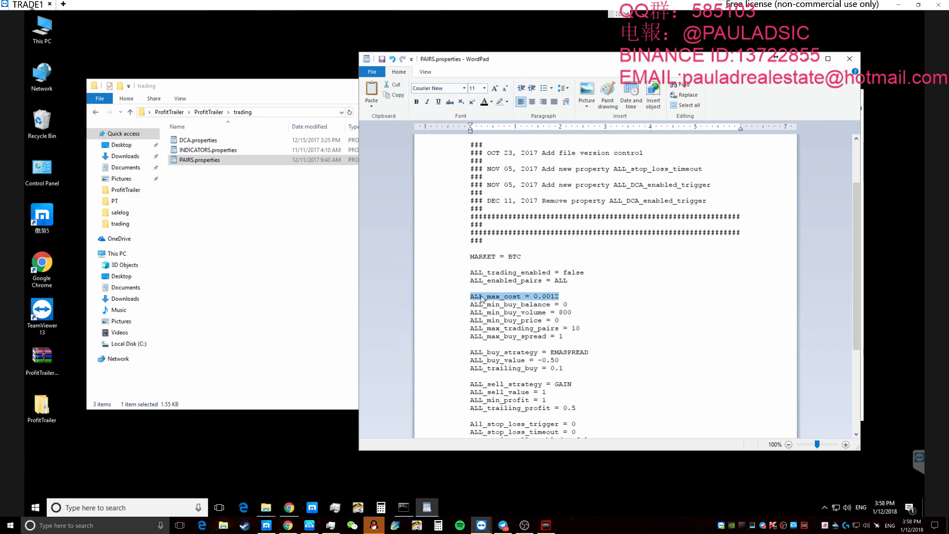
{"action": "left_click", "coordinate": [561, 299]}
{"action": "left_click_drag", "start_coordinate": [560, 298], "coordinate": [543, 298]}
{"action": "key", "text": "BackSpace"}
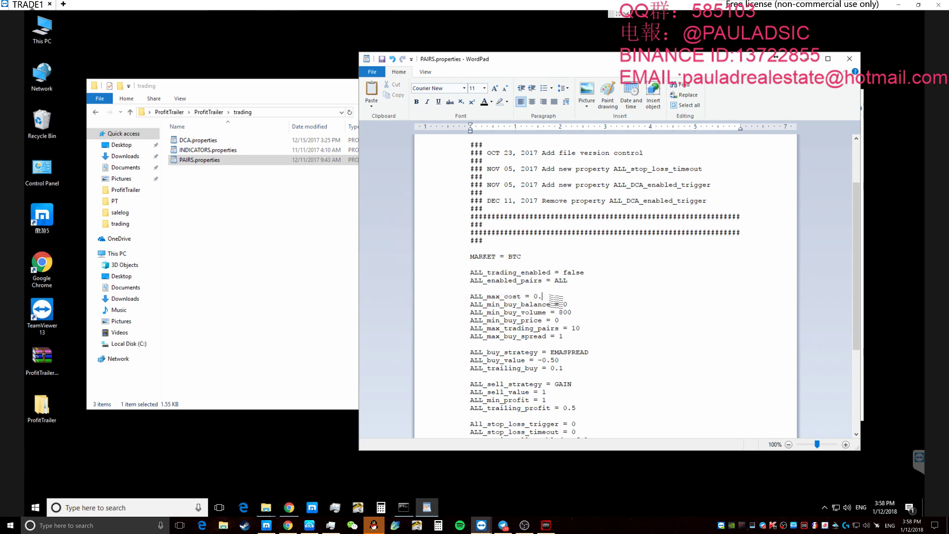
{"action": "key", "text": "BackSpace"}
Raise ALL_max_trading_pairs from 10 to 20.
{"action": "scroll", "coordinate": [624, 319], "scroll_direction": "down", "scroll_amount": 3}
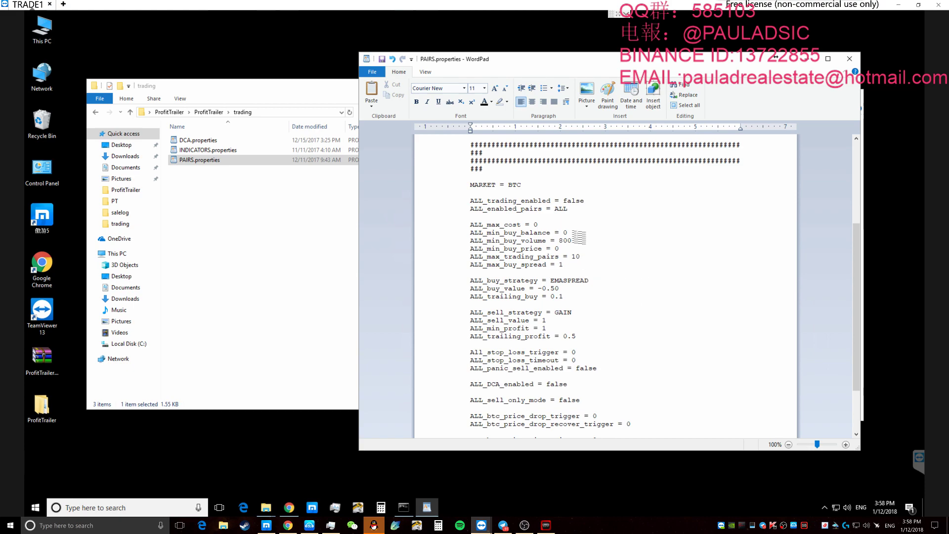
{"action": "double_click", "coordinate": [575, 257]}
{"action": "type", "text": "20"}
Point out the buy limit block, then the sell, stop loss and trigger settings.
{"action": "left_click_drag", "start_coordinate": [573, 219], "coordinate": [459, 253]}
{"action": "left_click", "coordinate": [585, 267]}
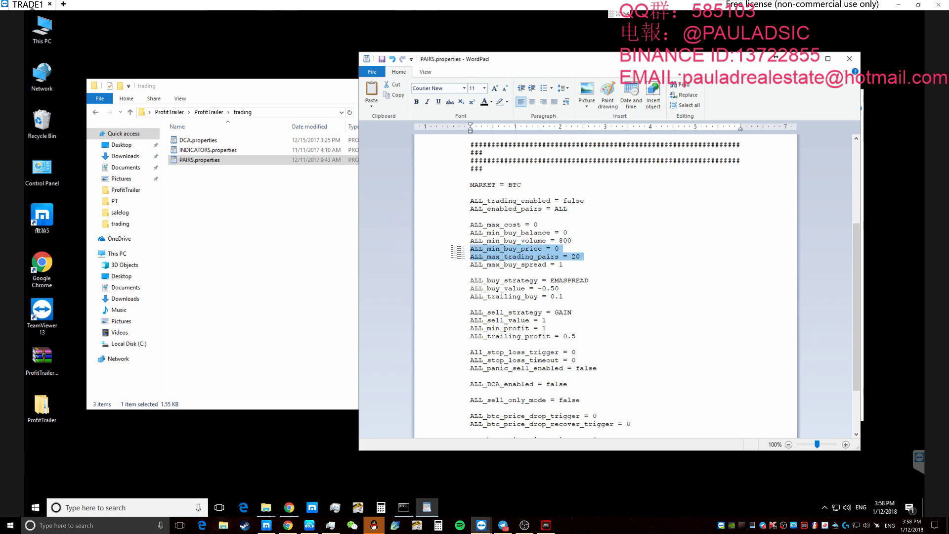
{"action": "left_click", "coordinate": [604, 258]}
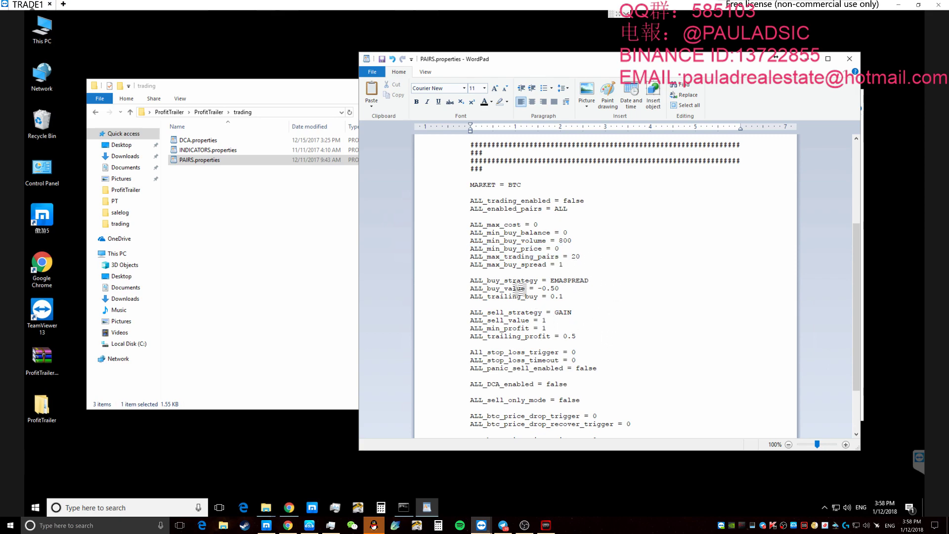
{"action": "mouse_move", "coordinate": [484, 233]}
{"action": "left_mouse_down"}
{"action": "mouse_move", "coordinate": [494, 245]}
{"action": "mouse_move", "coordinate": [580, 269]}
{"action": "mouse_move", "coordinate": [470, 225]}
{"action": "left_mouse_up"}
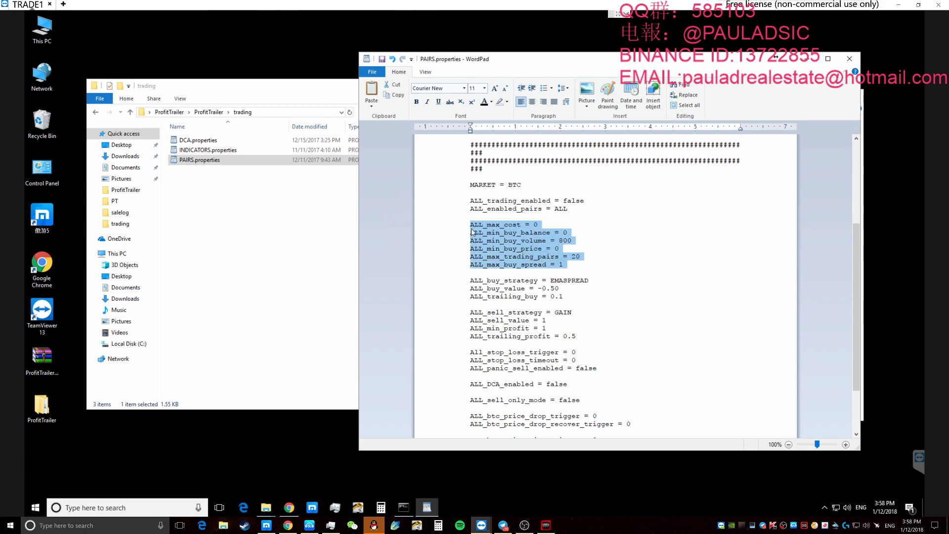
{"action": "left_click", "coordinate": [599, 322]}
{"action": "scroll", "coordinate": [577, 328], "scroll_direction": "down", "scroll_amount": 2}
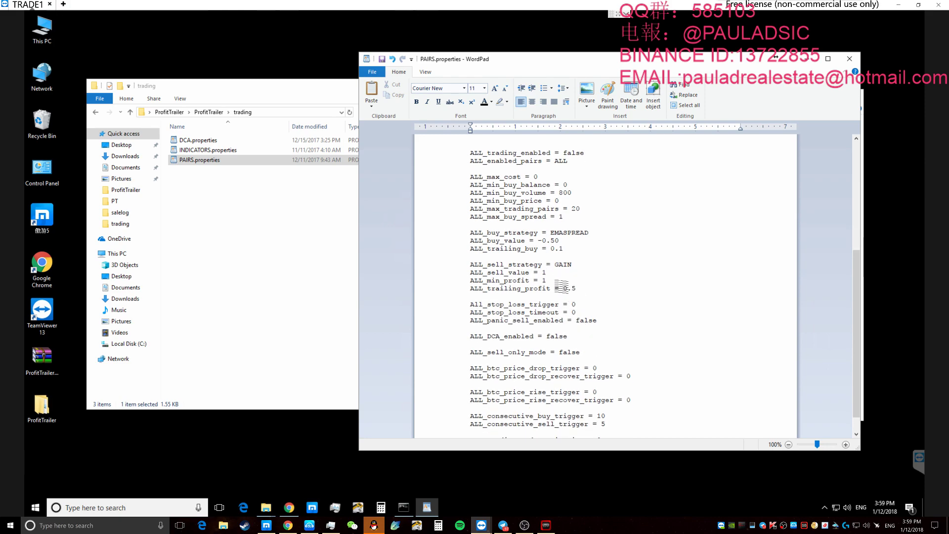
{"action": "left_click", "coordinate": [556, 281]}
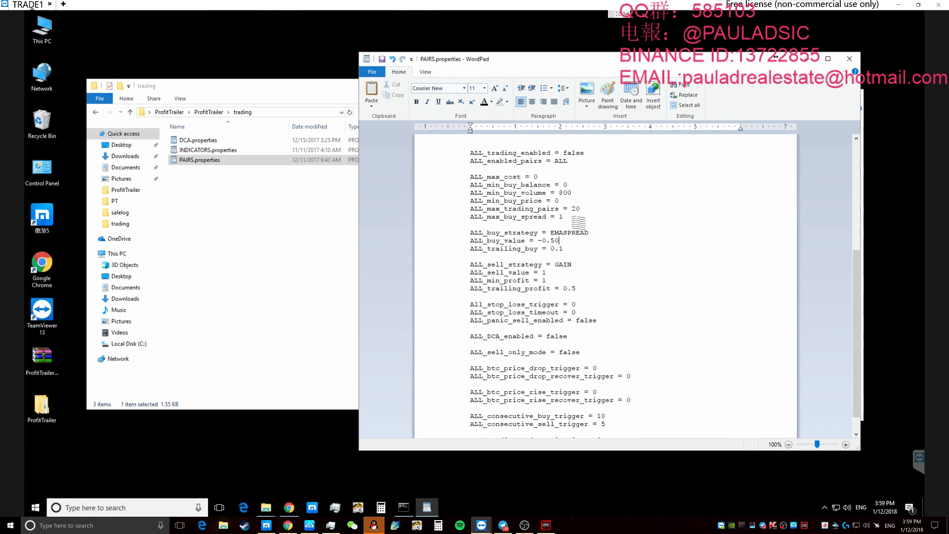
{"action": "left_click_drag", "start_coordinate": [605, 275], "coordinate": [663, 432]}
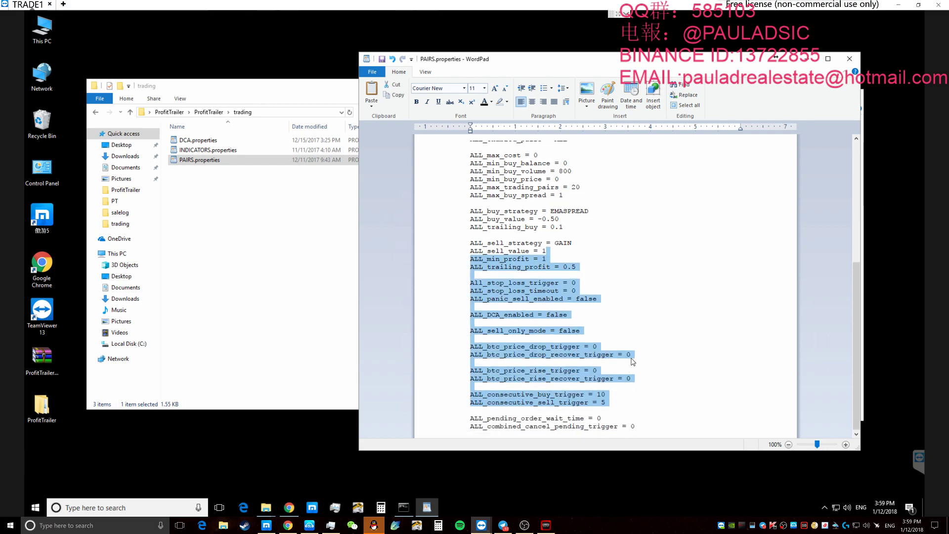
{"action": "scroll", "coordinate": [666, 369], "scroll_direction": "up", "scroll_amount": 5}
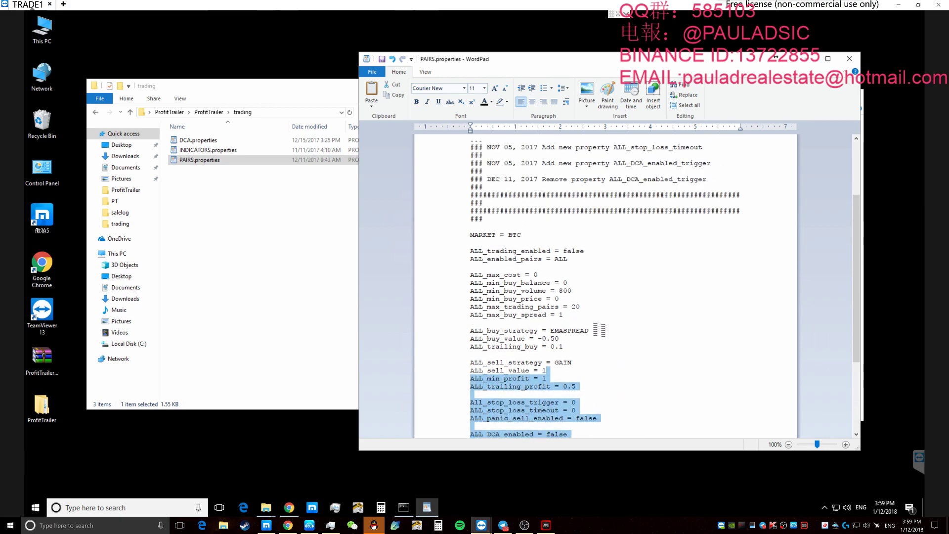
Insert a new line 'ALL_max_buy_pecentage -=' below ALL_max_buy_spread = 1.
{"action": "left_click", "coordinate": [600, 324]}
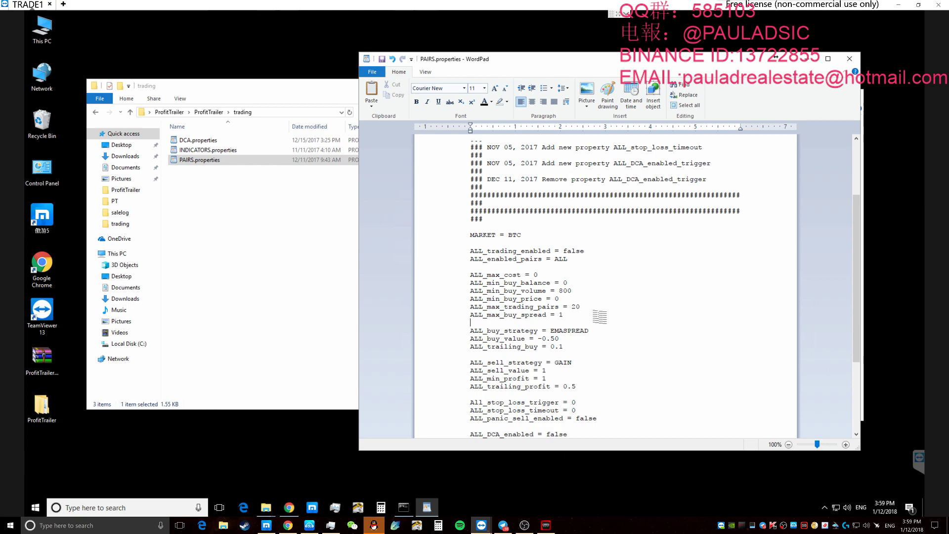
{"action": "key", "text": "Return"}
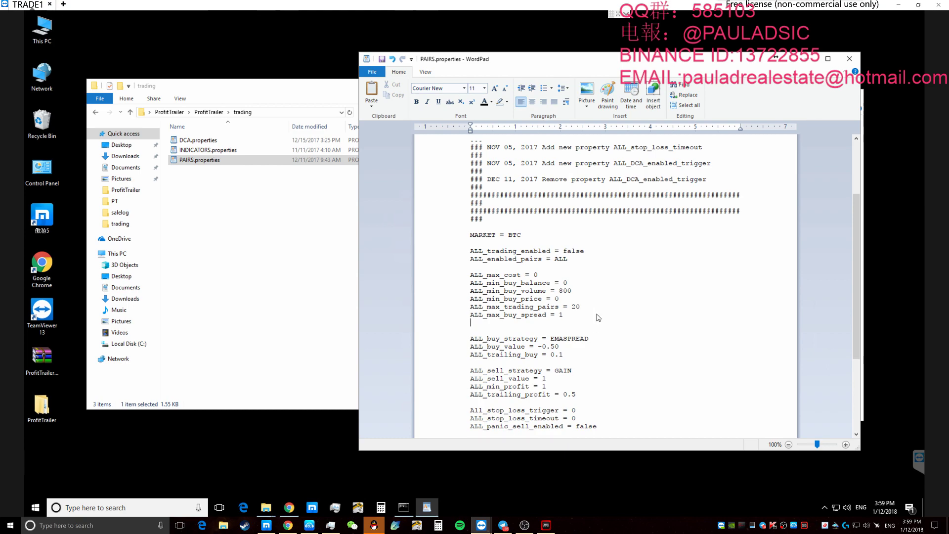
{"action": "type", "text": "ALL"}
{"action": "type", "text": "_max"}
{"action": "type", "text": "_buy"}
{"action": "type", "text": "_"}
{"action": "type", "text": "pec"}
{"action": "type", "text": "en"}
{"action": "type", "text": "tage"}
{"action": "type", "text": " -="}
Give ALL_max_buy_pecentage the value 1, after discarding a stray 0.002 line.
{"action": "left_click", "coordinate": [567, 269]}
{"action": "key", "text": "Return"}
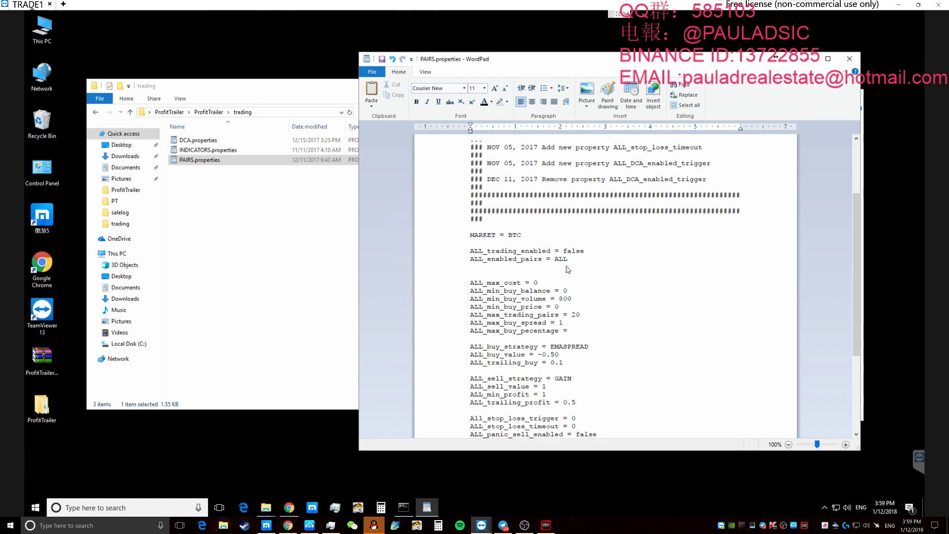
{"action": "type", "text": "0.002"}
{"action": "key", "text": "BackSpace"}
{"action": "key", "text": "BackSpace"}
{"action": "key", "text": "BackSpace"}
{"action": "key", "text": "BackSpace"}
{"action": "key", "text": "BackSpace"}
{"action": "key", "text": "BackSpace"}
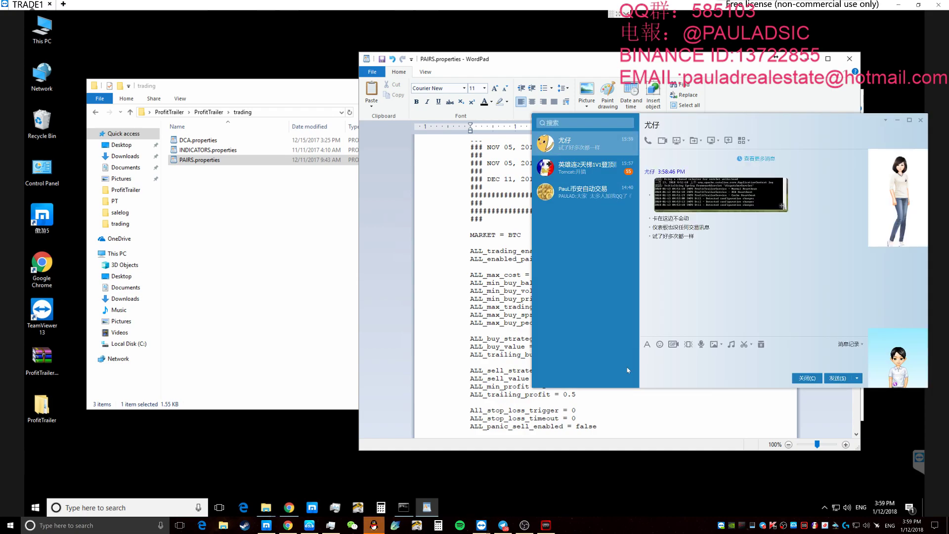
{"action": "key", "text": "Escape"}
{"action": "left_click", "coordinate": [584, 321]}
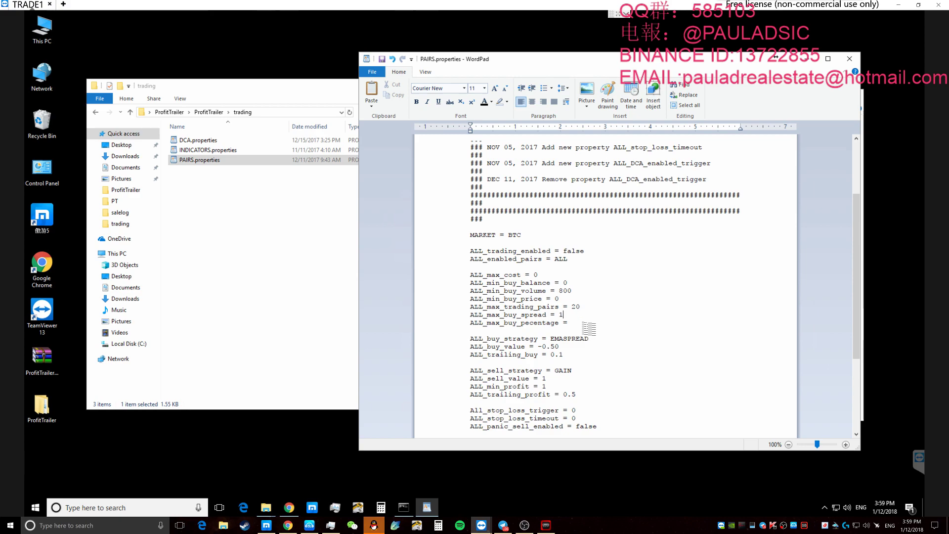
{"action": "type", "text": "1"}
Change ALL_max_trading_pairs from 20 to 38, then close the file.
{"action": "double_click", "coordinate": [576, 307]}
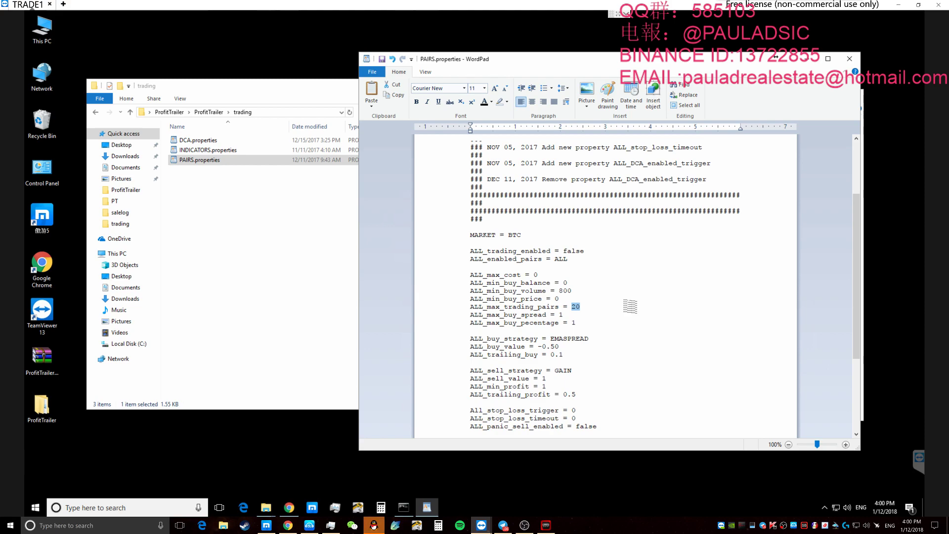
{"action": "type", "text": "40"}
{"action": "key", "text": "BackSpace"}
{"action": "key", "text": "BackSpace"}
{"action": "type", "text": "38"}
{"action": "scroll", "coordinate": [598, 291], "scroll_direction": "up", "scroll_amount": 1}
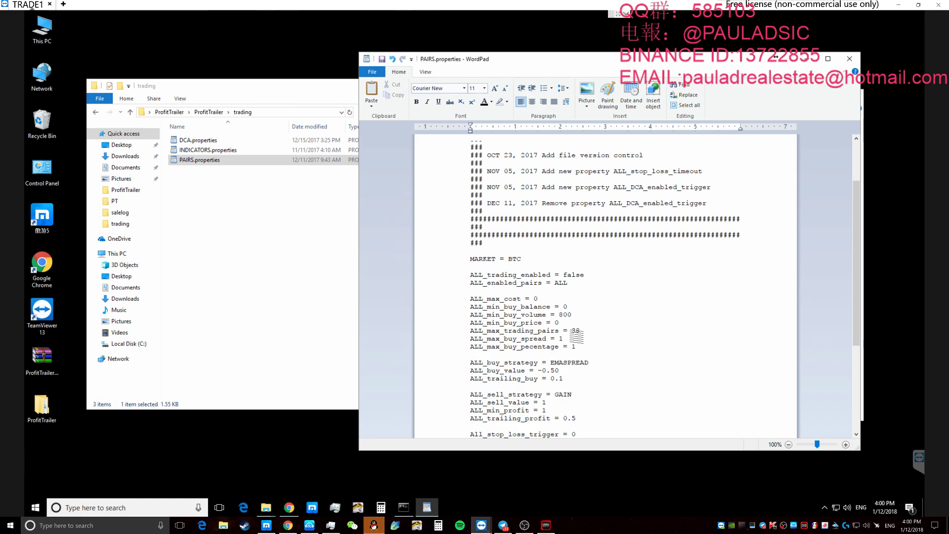
{"action": "double_click", "coordinate": [575, 332]}
{"action": "scroll", "coordinate": [646, 327], "scroll_direction": "down", "scroll_amount": 6}
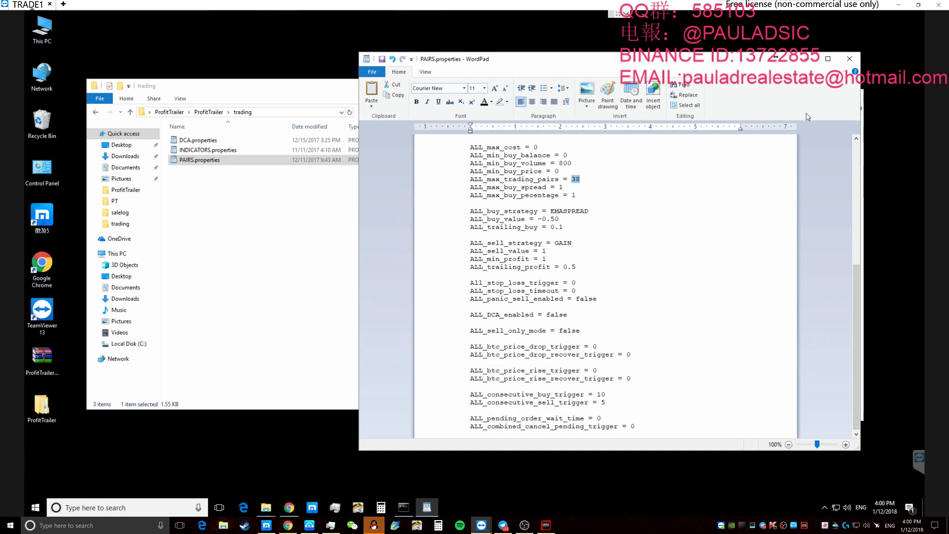
{"action": "left_click", "coordinate": [846, 60]}
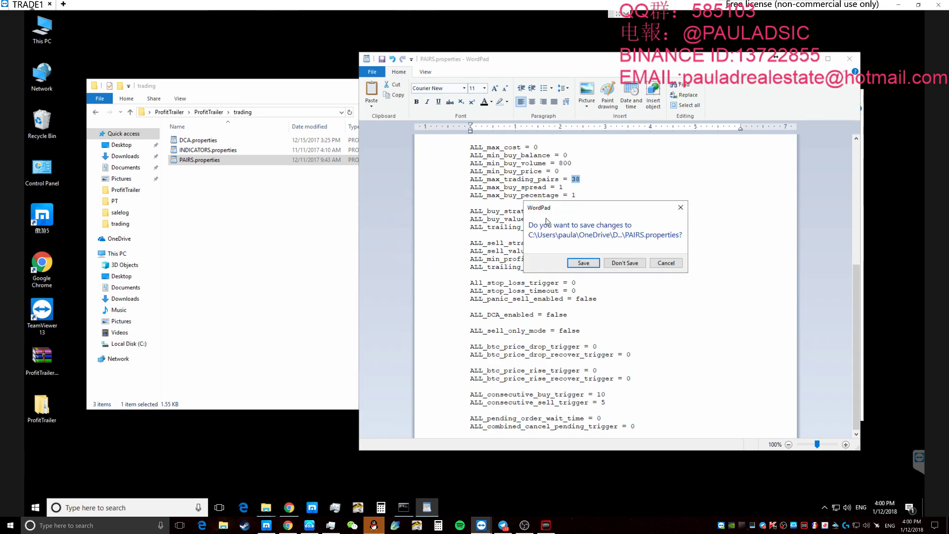
Save PAIRS.properties, select ProfitTrailer.cmd in the ProfitTrailer folder, and bring the bot console forward.
{"action": "left_click", "coordinate": [625, 263]}
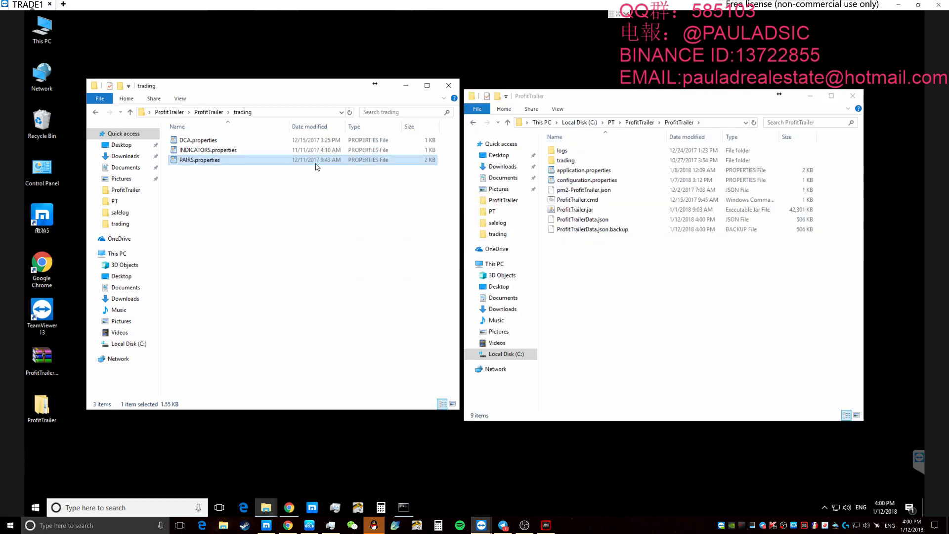
{"action": "left_click", "coordinate": [217, 113]}
{"action": "left_click", "coordinate": [213, 180]}
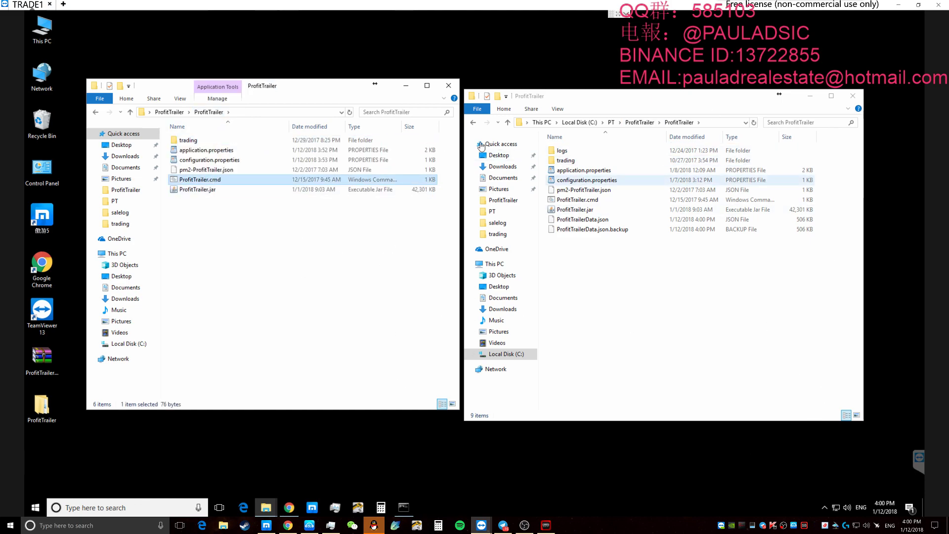
{"action": "left_click", "coordinate": [273, 230]}
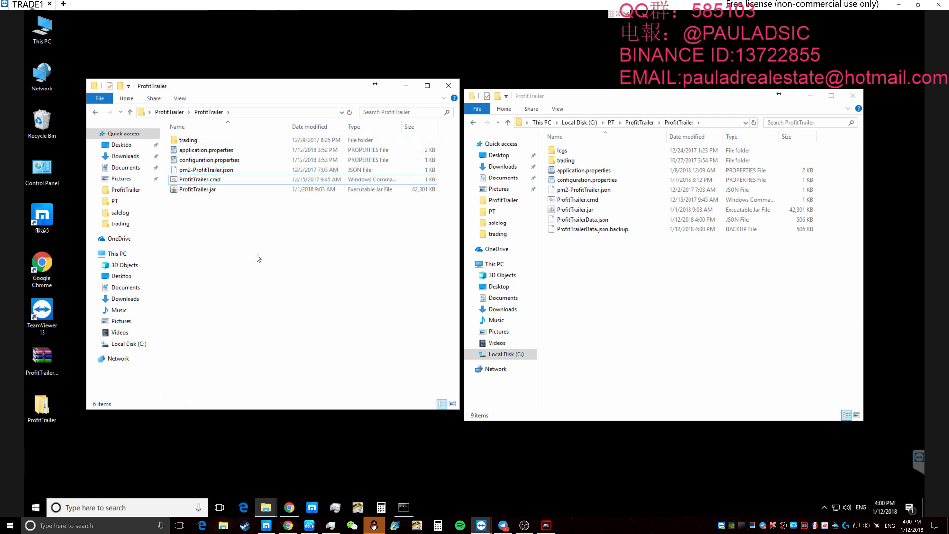
{"action": "left_click_drag", "start_coordinate": [260, 232], "coordinate": [188, 124]}
{"action": "left_click", "coordinate": [346, 275]}
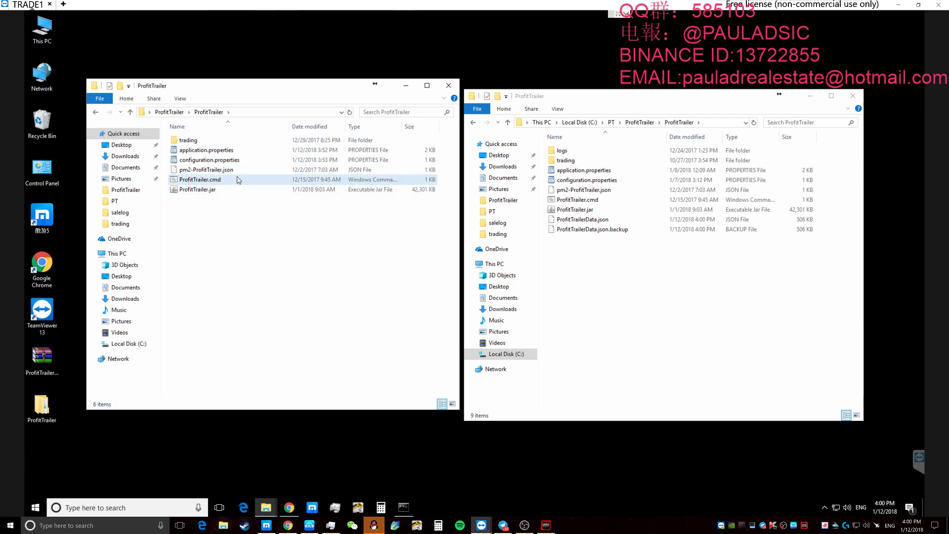
{"action": "left_click", "coordinate": [240, 181]}
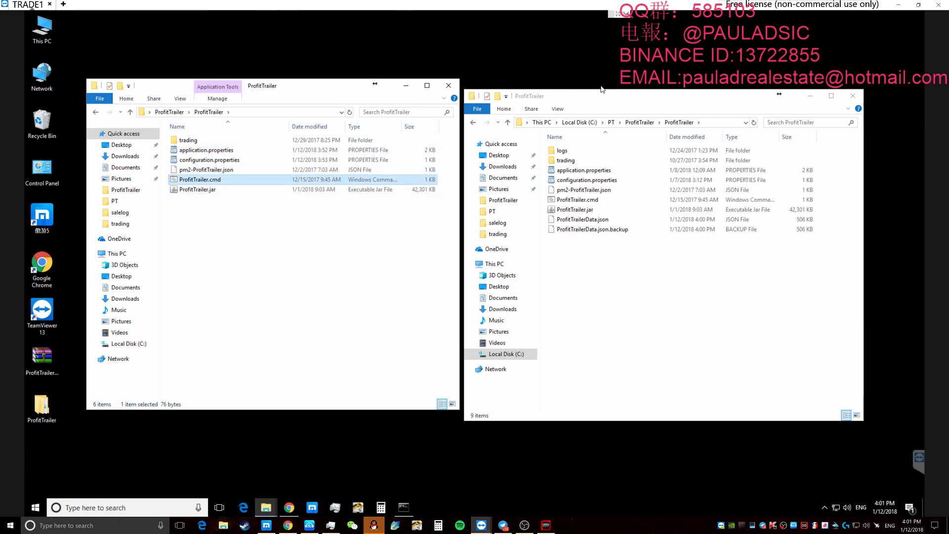
{"action": "left_click_drag", "start_coordinate": [601, 90], "coordinate": [633, 74]}
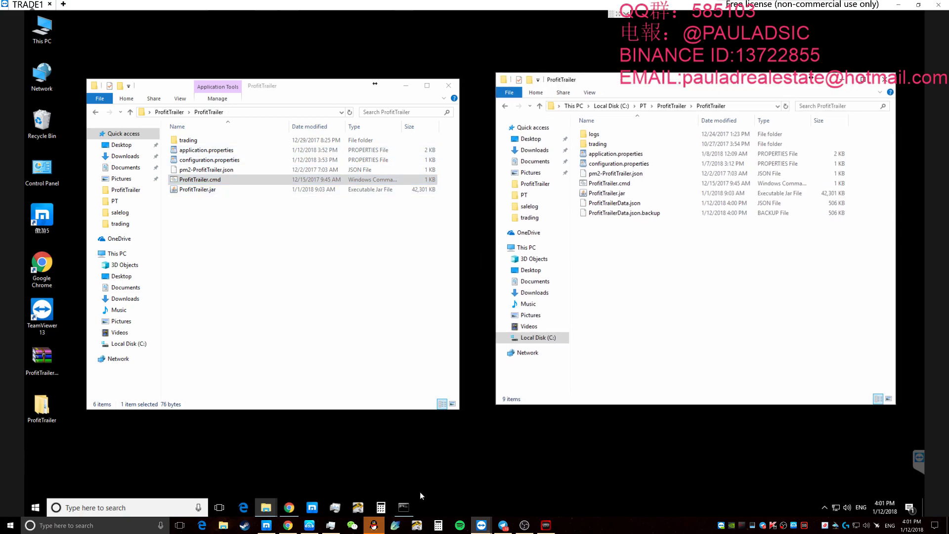
{"action": "left_click", "coordinate": [403, 507]}
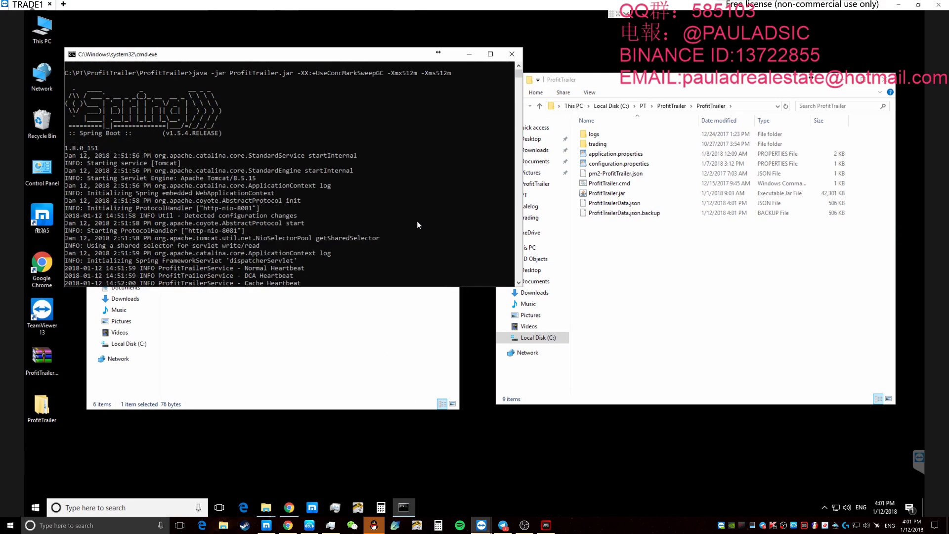
Scroll through the console's startup and trade log, highlighting the three heartbeat lines.
{"action": "left_click_drag", "start_coordinate": [287, 57], "coordinate": [421, 92]}
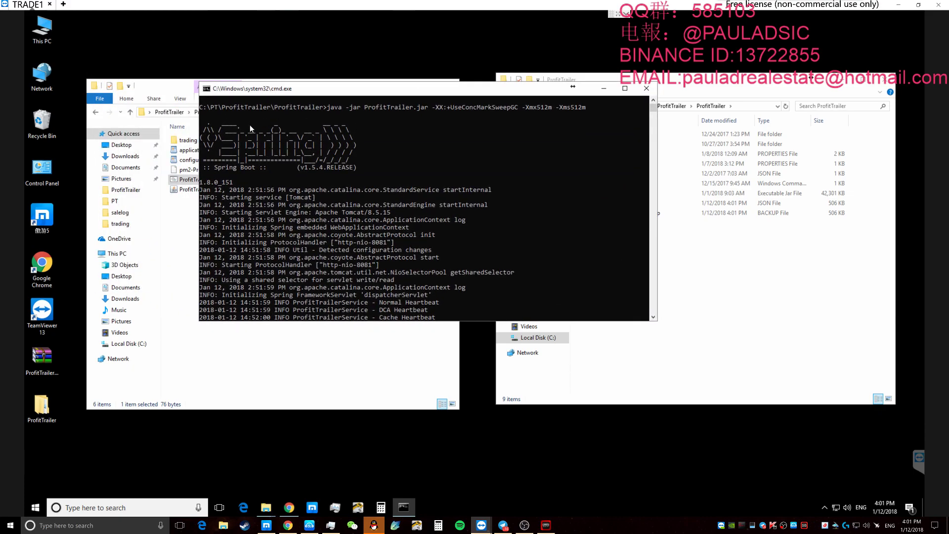
{"action": "left_click_drag", "start_coordinate": [249, 122], "coordinate": [508, 295]}
{"action": "left_click", "coordinate": [468, 242]}
{"action": "scroll", "coordinate": [473, 221], "scroll_direction": "down", "scroll_amount": 2}
{"action": "left_click_drag", "start_coordinate": [452, 275], "coordinate": [376, 260]}
{"action": "left_click", "coordinate": [456, 273]}
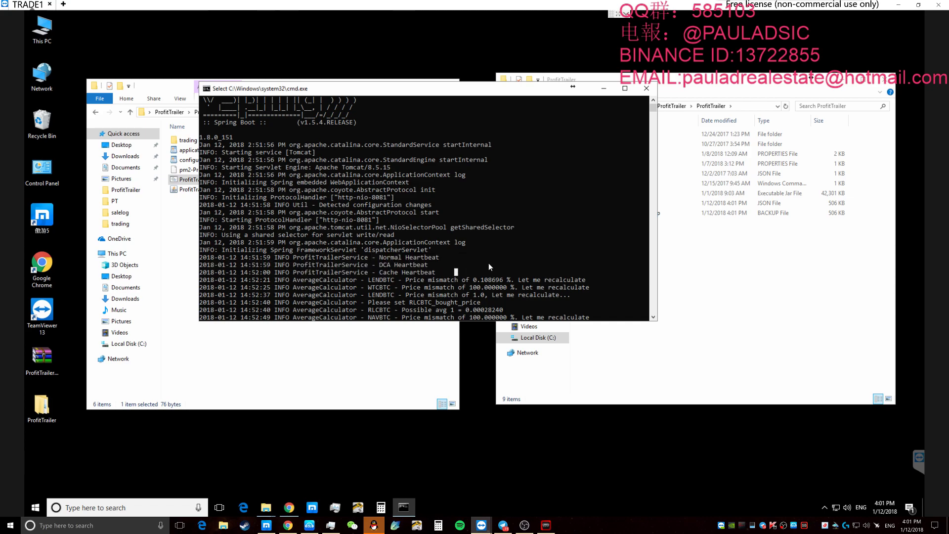
{"action": "scroll", "coordinate": [527, 237], "scroll_direction": "up", "scroll_amount": 2}
{"action": "scroll", "coordinate": [524, 237], "scroll_direction": "down", "scroll_amount": 13}
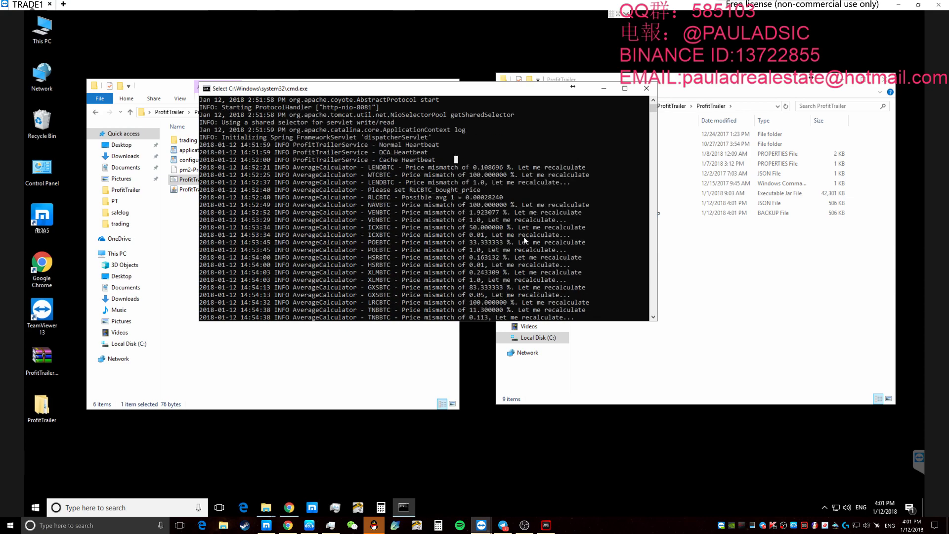
{"action": "scroll", "coordinate": [524, 236], "scroll_direction": "down", "scroll_amount": 10}
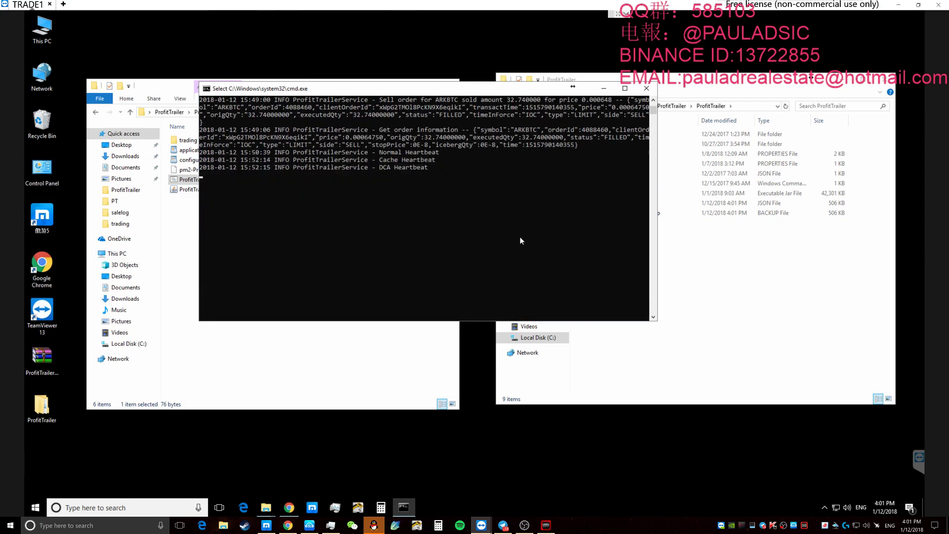
{"action": "scroll", "coordinate": [519, 237], "scroll_direction": "down", "scroll_amount": 1}
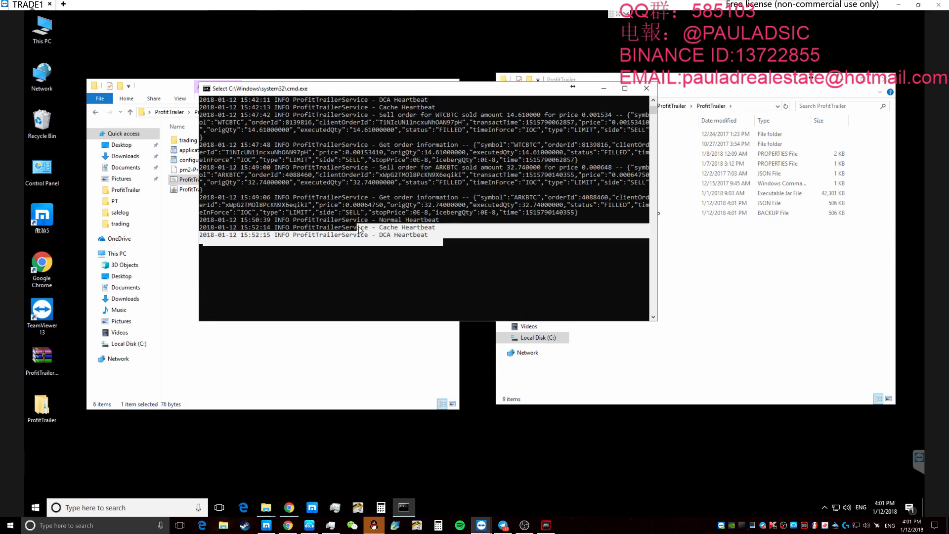
Exit the console's marking mode and bring the dashboard's Sales Log back in front.
{"action": "left_click", "coordinate": [506, 247]}
{"action": "right_click", "coordinate": [506, 247]}
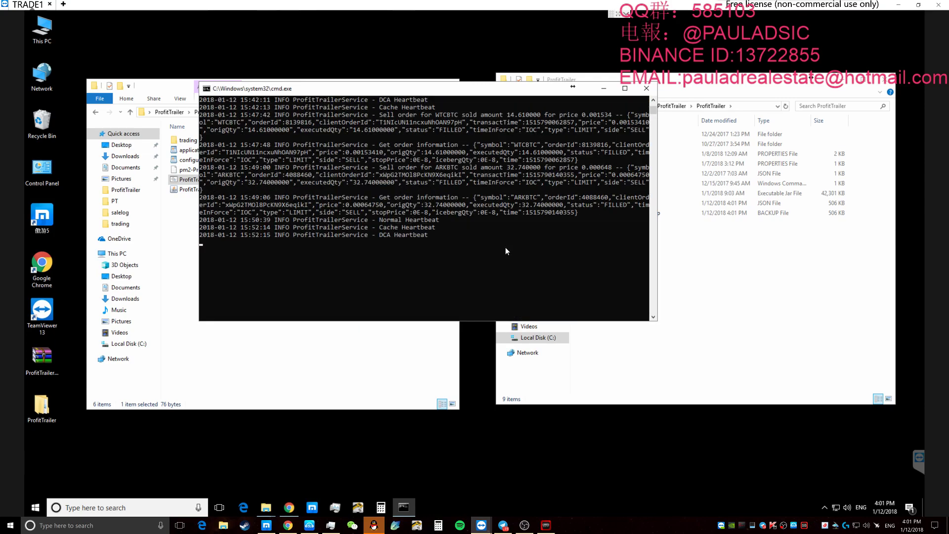
{"action": "scroll", "coordinate": [506, 248], "scroll_direction": "up", "scroll_amount": 2}
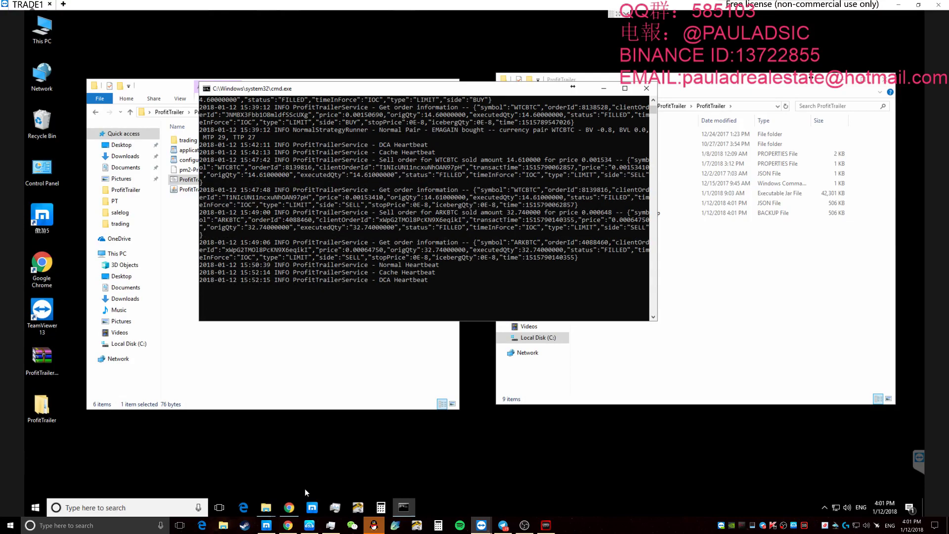
{"action": "left_click", "coordinate": [289, 507]}
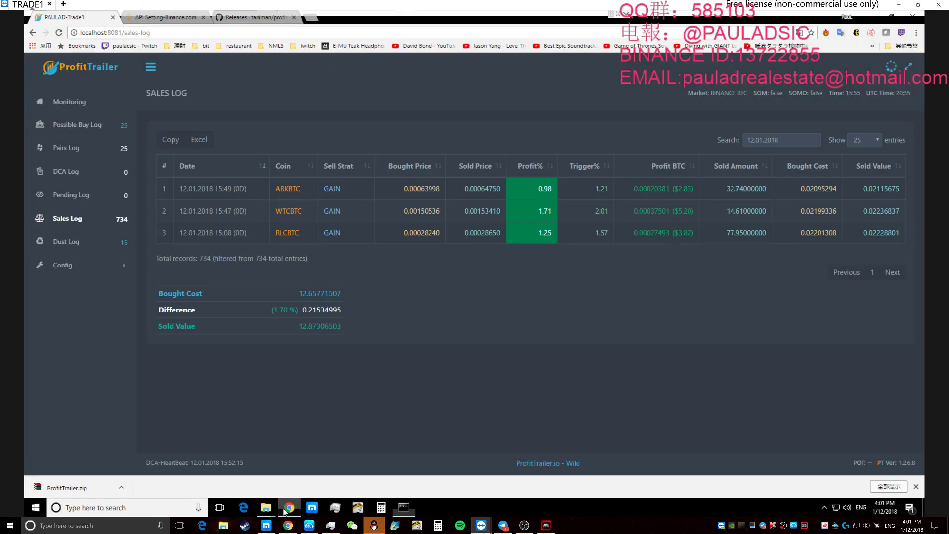
Switch between the Possible Buy Log, Monitoring and Pairs Log pages, scanning the pairs table.
{"action": "left_click", "coordinate": [80, 127]}
{"action": "left_click", "coordinate": [69, 148]}
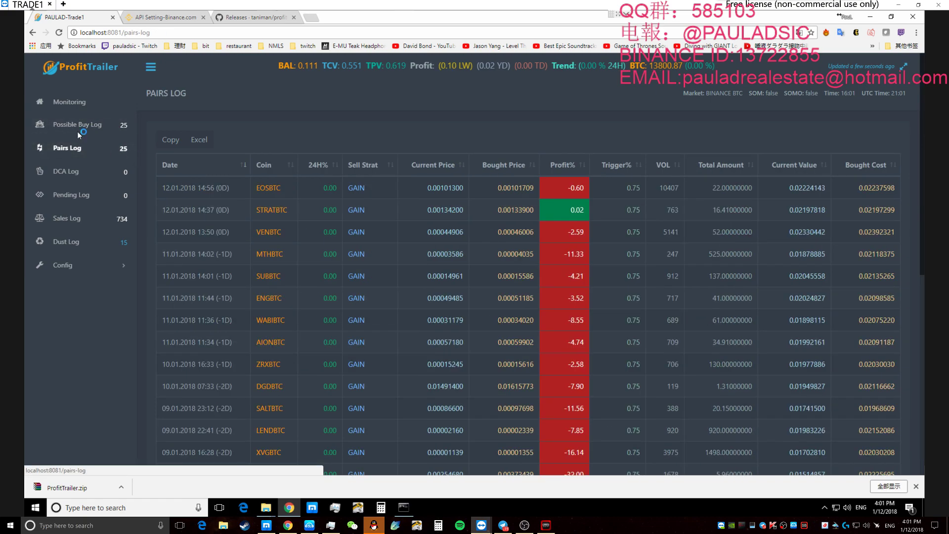
{"action": "left_click", "coordinate": [50, 102]}
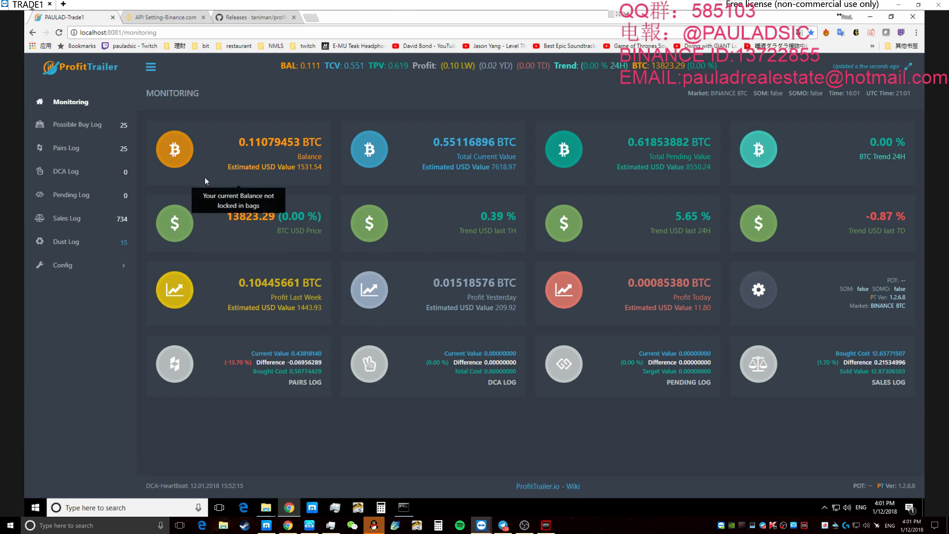
{"action": "left_click", "coordinate": [68, 148]}
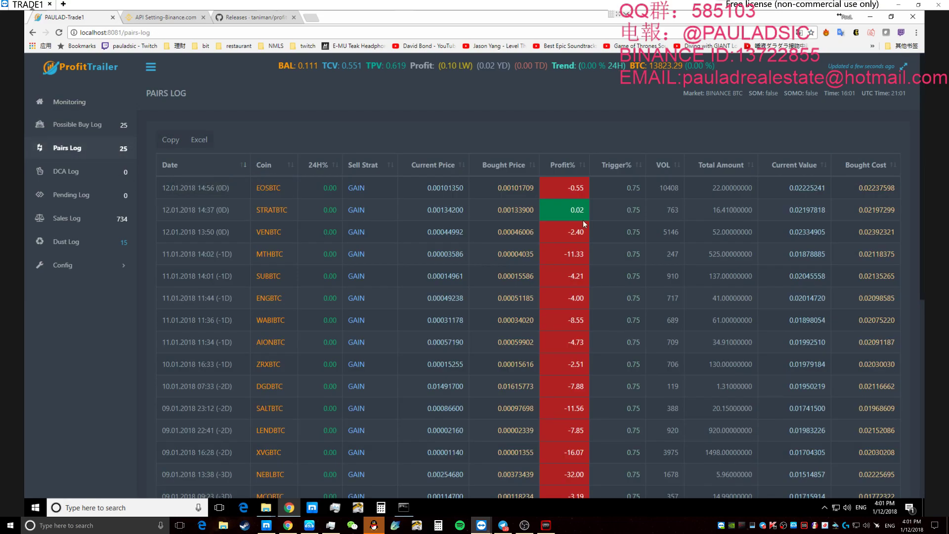
{"action": "scroll", "coordinate": [585, 223], "scroll_direction": "down", "scroll_amount": 5}
{"action": "left_click_drag", "start_coordinate": [596, 334], "coordinate": [895, 439]}
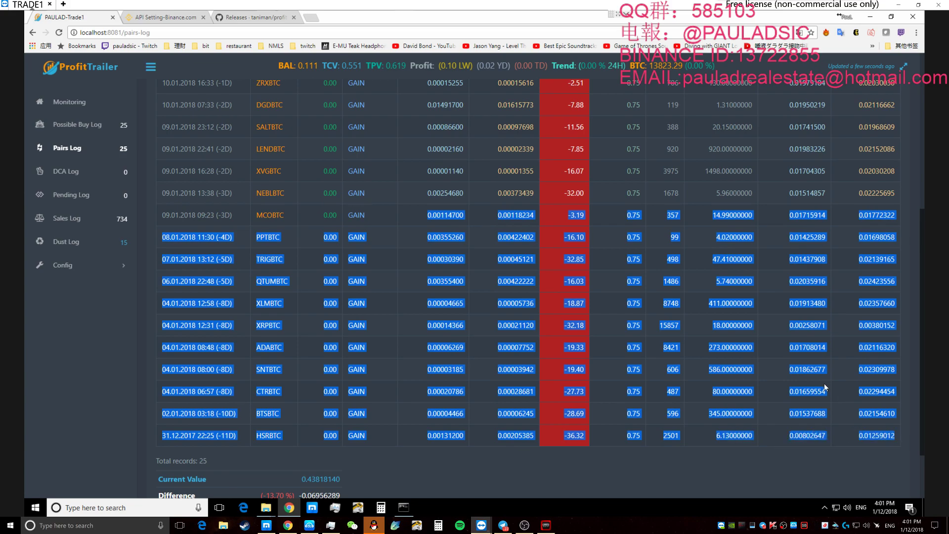
Highlight Pairs Log rows from TRIGBTC and QTUMBTC down to HSRBTC and BTSBTC.
{"action": "scroll", "coordinate": [825, 387], "scroll_direction": "up", "scroll_amount": 5}
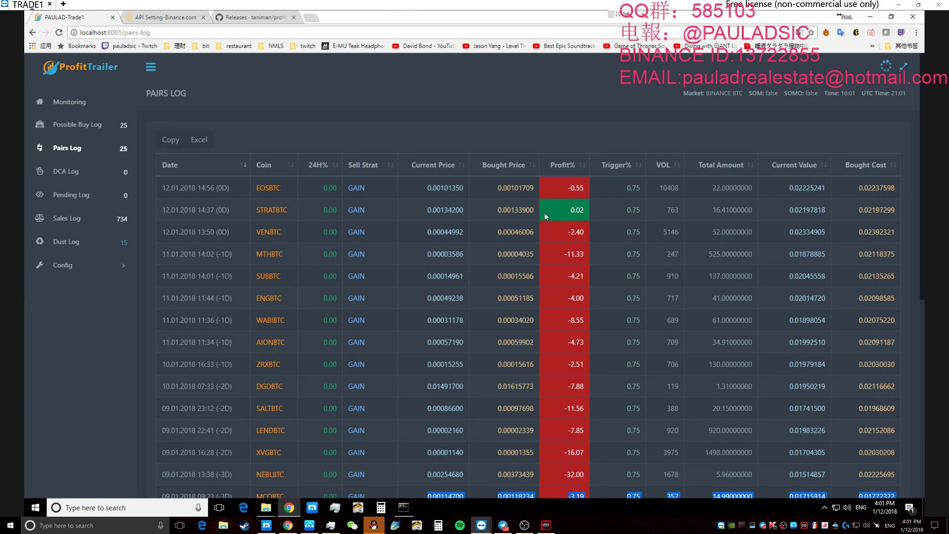
{"action": "left_click_drag", "start_coordinate": [162, 276], "coordinate": [835, 408]}
{"action": "scroll", "coordinate": [786, 390], "scroll_direction": "down", "scroll_amount": 4}
{"action": "scroll", "coordinate": [779, 382], "scroll_direction": "down", "scroll_amount": 3}
{"action": "left_click_drag", "start_coordinate": [575, 182], "coordinate": [836, 345]}
{"action": "left_click", "coordinate": [789, 331]}
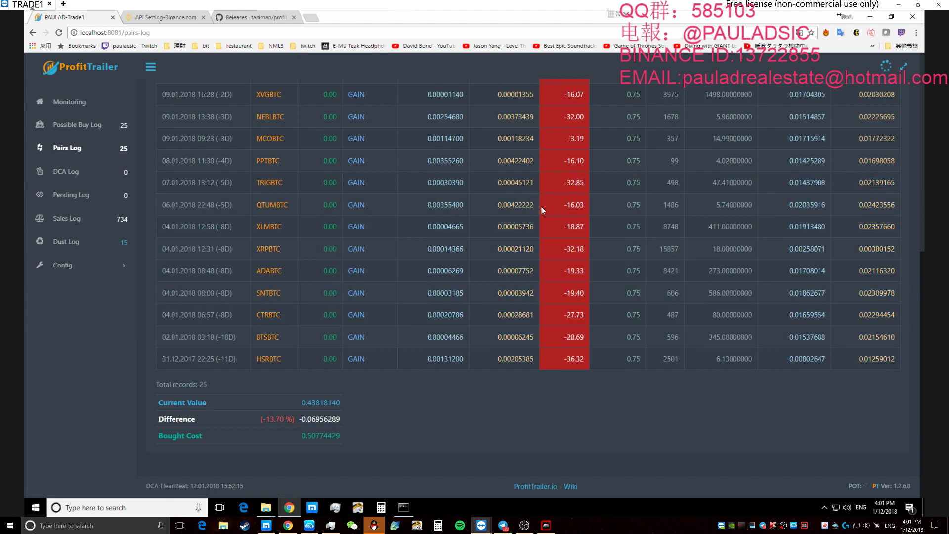
{"action": "left_click_drag", "start_coordinate": [541, 206], "coordinate": [759, 354]}
{"action": "scroll", "coordinate": [759, 354], "scroll_direction": "up", "scroll_amount": 5}
{"action": "left_click_drag", "start_coordinate": [485, 197], "coordinate": [789, 343]}
Scroll the 25 holdings once more, then open the DCA Log, which has no records.
{"action": "scroll", "coordinate": [743, 413], "scroll_direction": "down", "scroll_amount": 5}
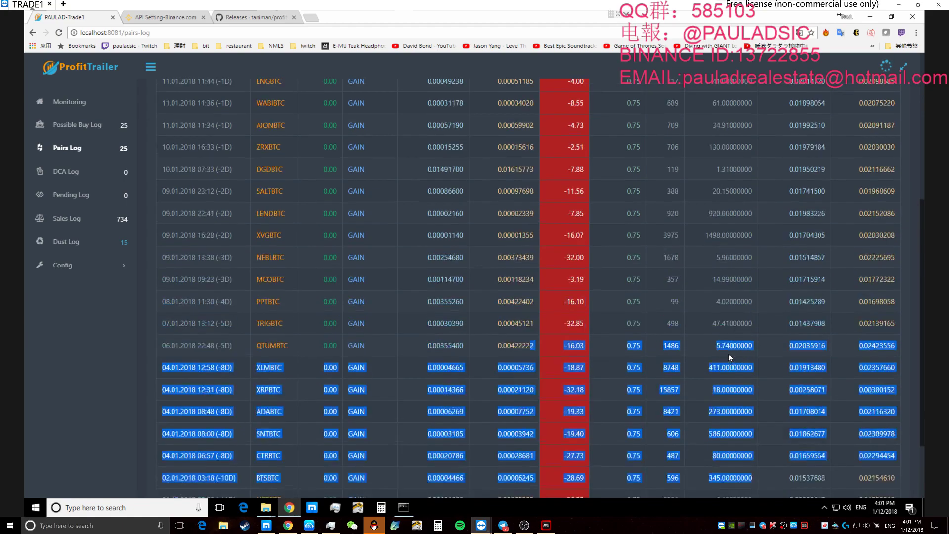
{"action": "scroll", "coordinate": [728, 354], "scroll_direction": "up", "scroll_amount": 7}
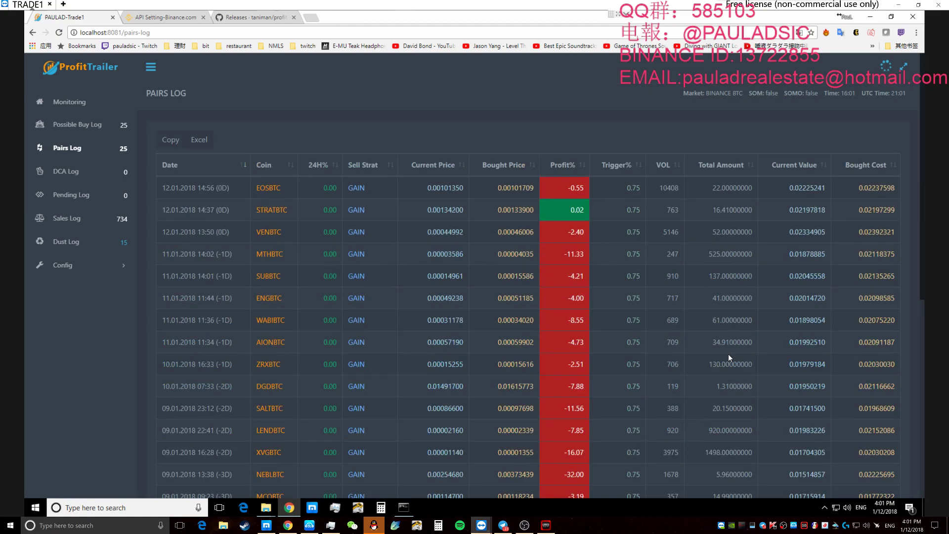
{"action": "scroll", "coordinate": [728, 354], "scroll_direction": "down", "scroll_amount": 7}
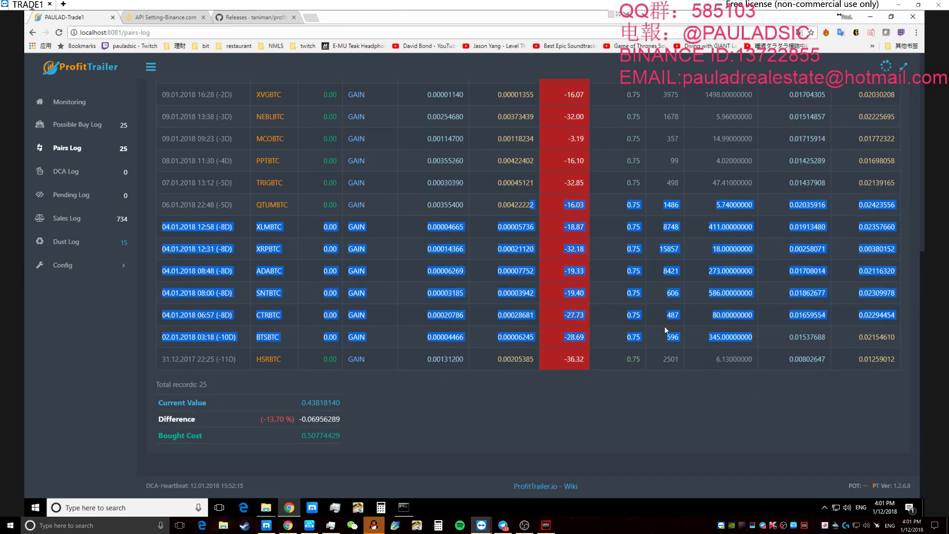
{"action": "scroll", "coordinate": [539, 332], "scroll_direction": "up", "scroll_amount": 5}
{"action": "scroll", "coordinate": [106, 153], "scroll_direction": "up", "scroll_amount": 2}
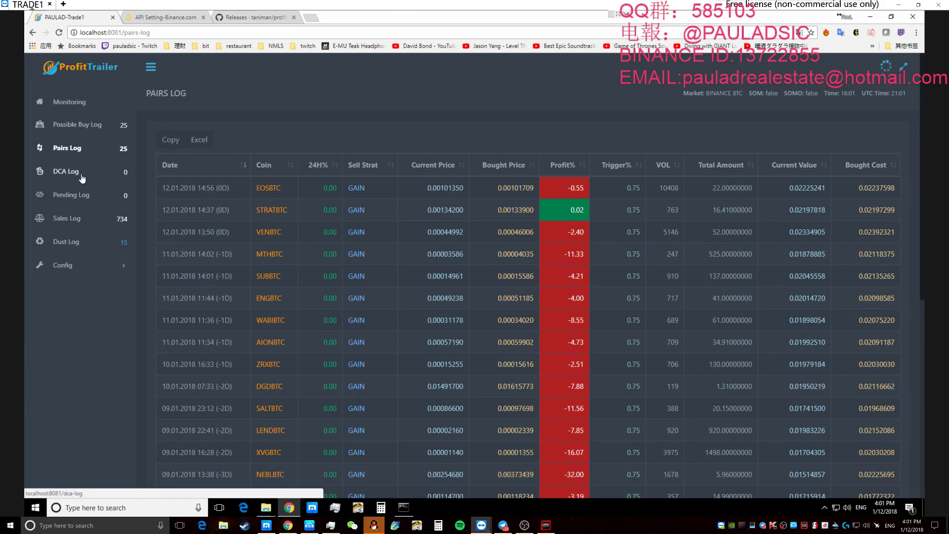
{"action": "left_click", "coordinate": [76, 176]}
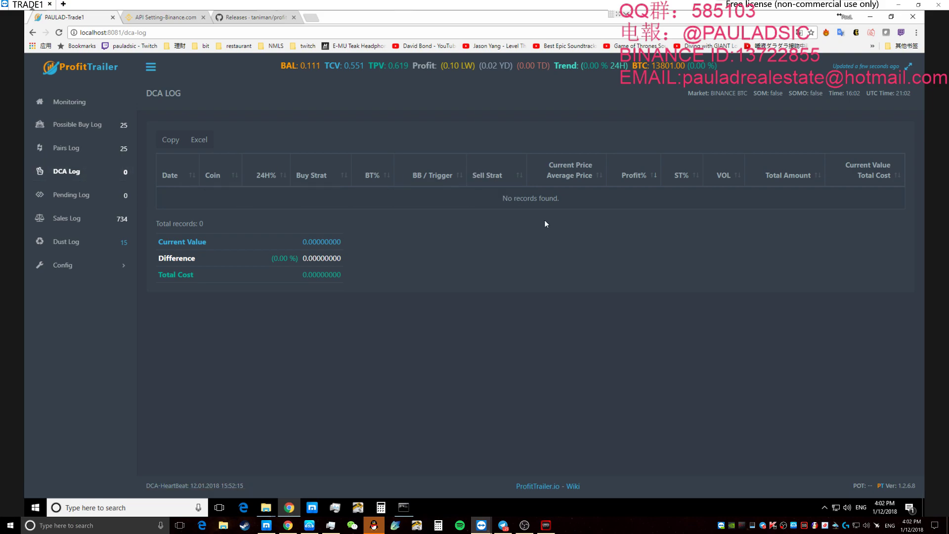
On the Monitoring dashboard, examine the Total Pending Value figures and refresh the page.
{"action": "left_click", "coordinate": [83, 98]}
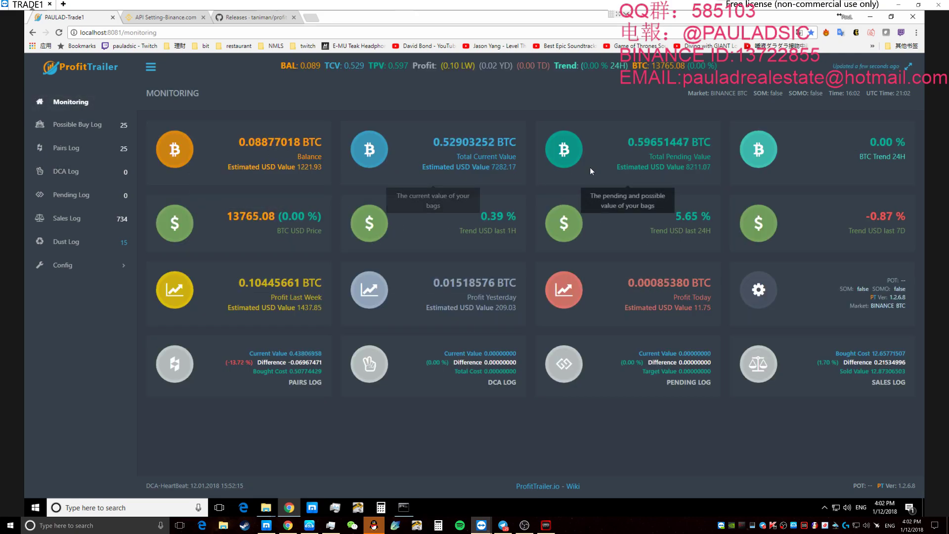
{"action": "left_click_drag", "start_coordinate": [619, 143], "coordinate": [712, 174]}
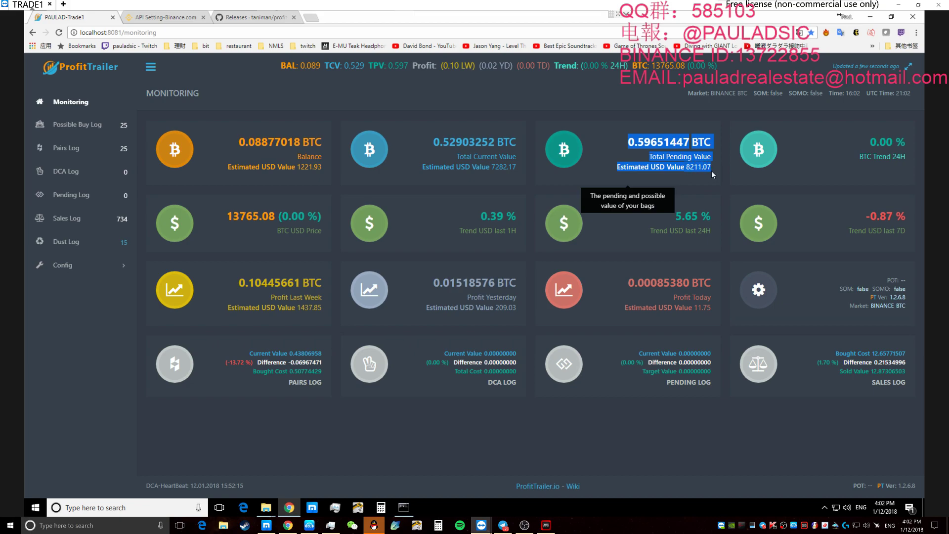
{"action": "left_click", "coordinate": [629, 149]}
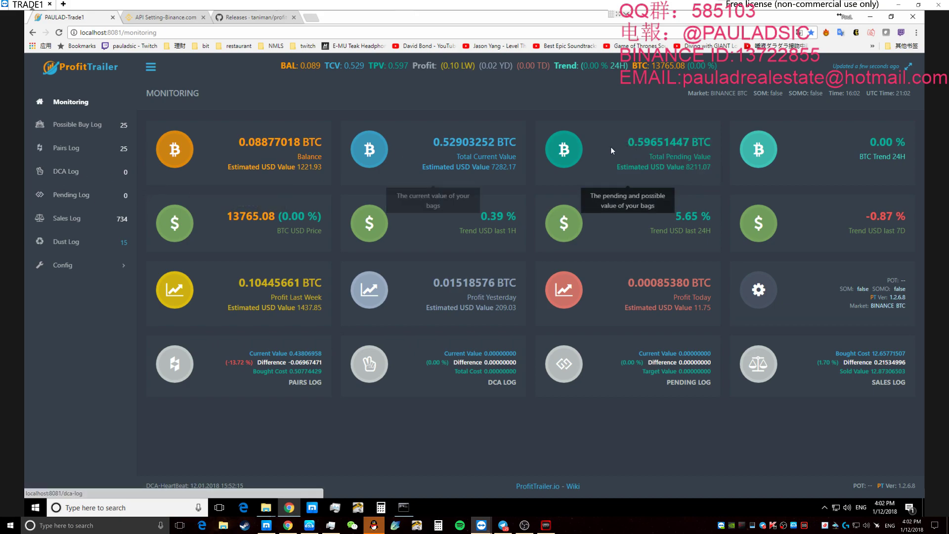
{"action": "left_click_drag", "start_coordinate": [624, 143], "coordinate": [707, 172]}
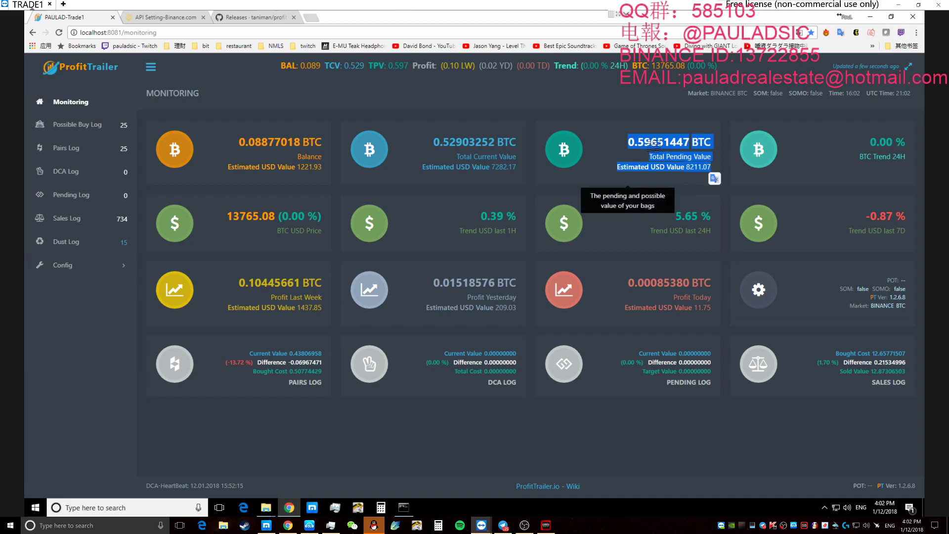
{"action": "left_click", "coordinate": [633, 138]}
{"action": "left_click_drag", "start_coordinate": [633, 138], "coordinate": [726, 186]}
{"action": "left_click", "coordinate": [725, 186]}
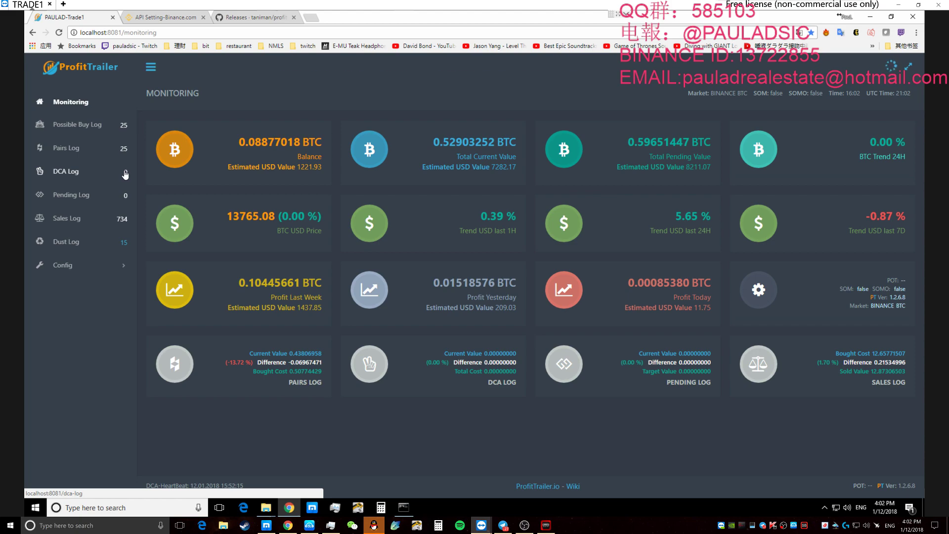
{"action": "left_click", "coordinate": [74, 102]}
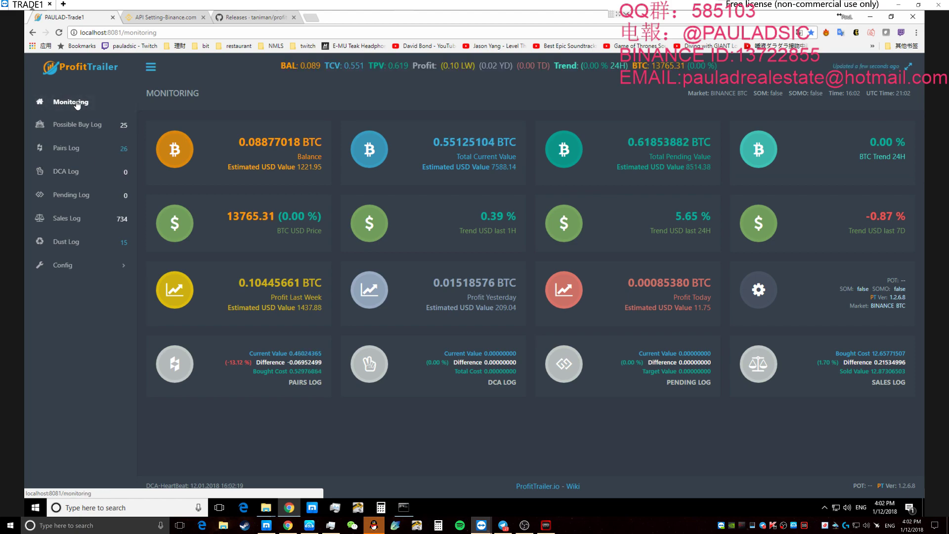
Check the Pairs Log, now listing 26 pairs, highlighting its top rows.
{"action": "left_click", "coordinate": [78, 147]}
{"action": "left_click_drag", "start_coordinate": [512, 188], "coordinate": [591, 301]}
{"action": "left_click", "coordinate": [592, 301]}
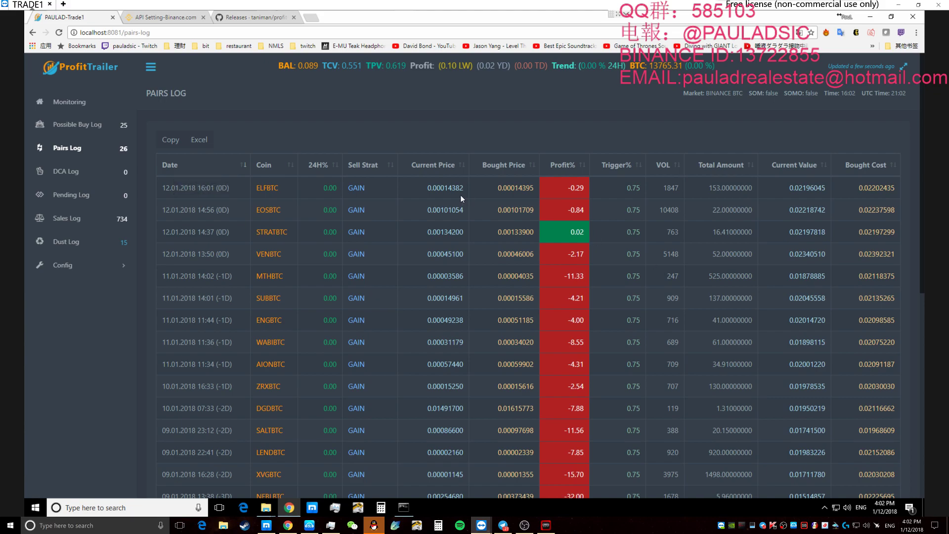
Back on Monitoring, review Profit Yesterday (0.01518576 BTC) and Profit Today, then go to Sales Log.
{"action": "left_click", "coordinate": [109, 102]}
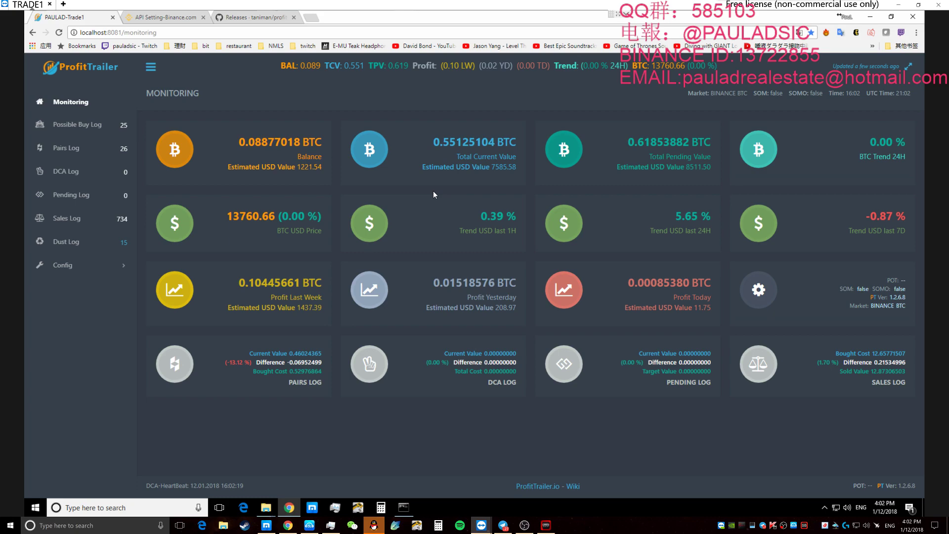
{"action": "left_click_drag", "start_coordinate": [432, 280], "coordinate": [524, 314]}
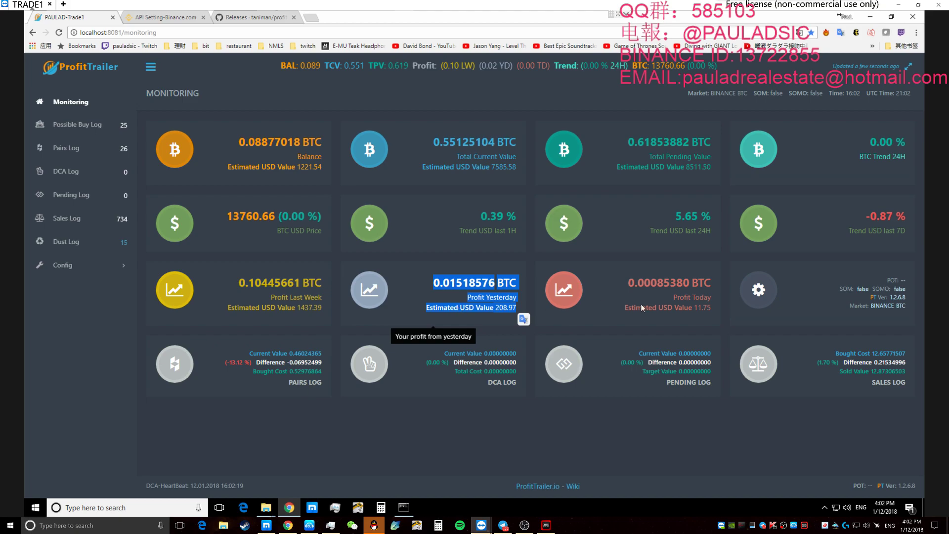
{"action": "left_click_drag", "start_coordinate": [429, 279], "coordinate": [518, 308]}
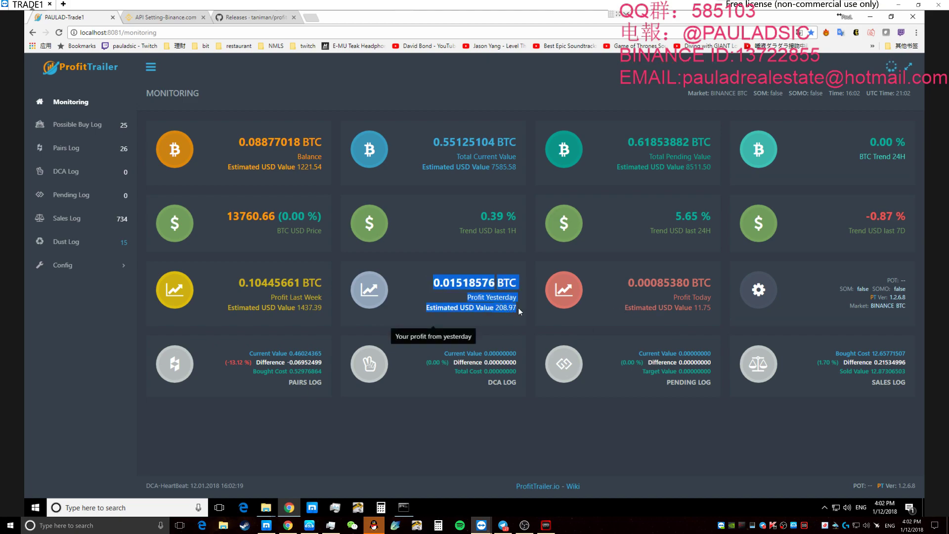
{"action": "left_click_drag", "start_coordinate": [419, 284], "coordinate": [526, 298]}
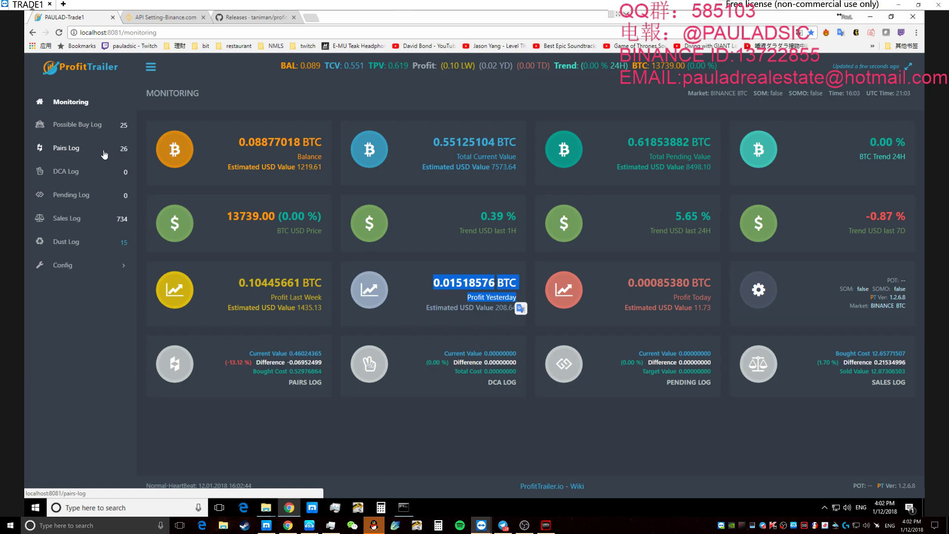
{"action": "left_click", "coordinate": [88, 215]}
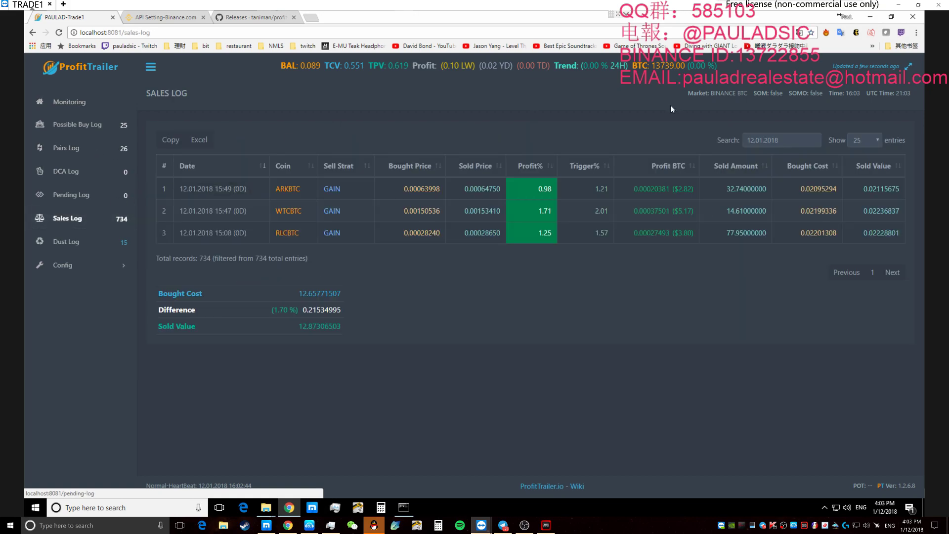
Filter the Sales Log to 11.01.2018 showing all entries, browse them, then return to Monitoring.
{"action": "left_click", "coordinate": [755, 142]}
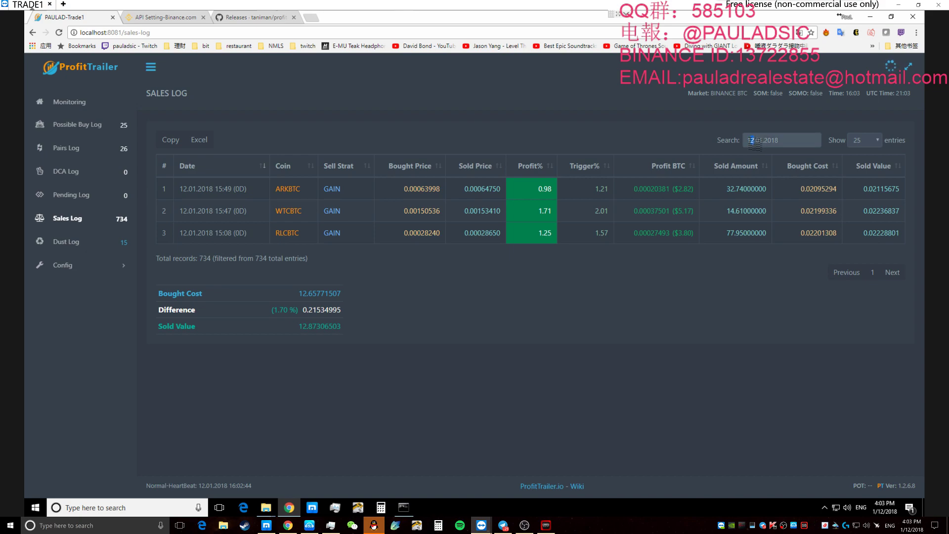
{"action": "key", "text": "BackSpace"}
{"action": "type", "text": "1"}
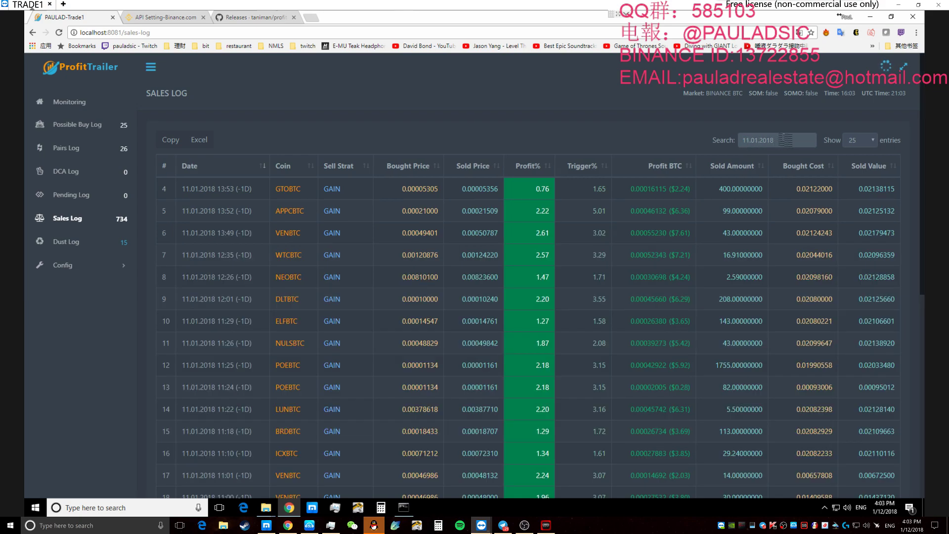
{"action": "left_click", "coordinate": [870, 141]}
{"action": "left_click", "coordinate": [861, 193]}
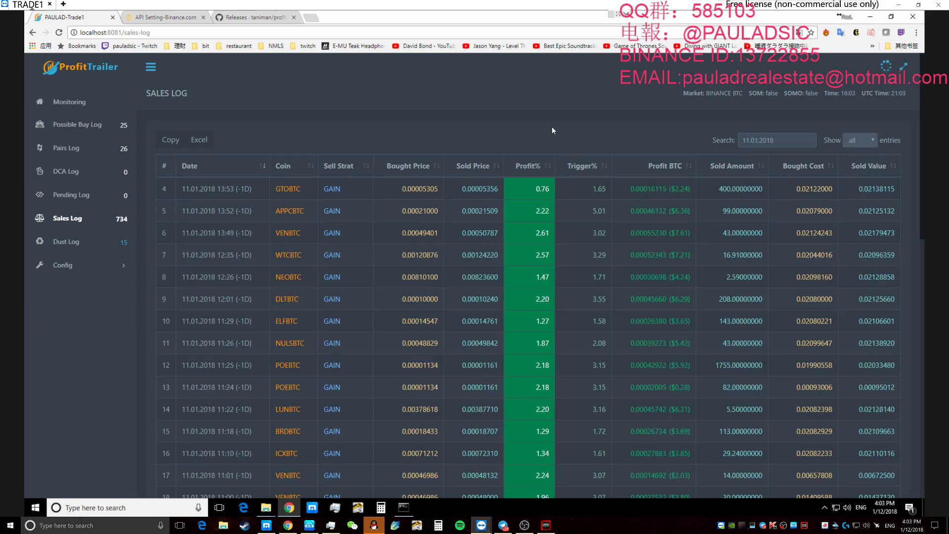
{"action": "scroll", "coordinate": [563, 121], "scroll_direction": "down", "scroll_amount": 12}
{"action": "scroll", "coordinate": [503, 344], "scroll_direction": "up", "scroll_amount": 12}
{"action": "left_click_drag", "start_coordinate": [751, 140], "coordinate": [747, 140]}
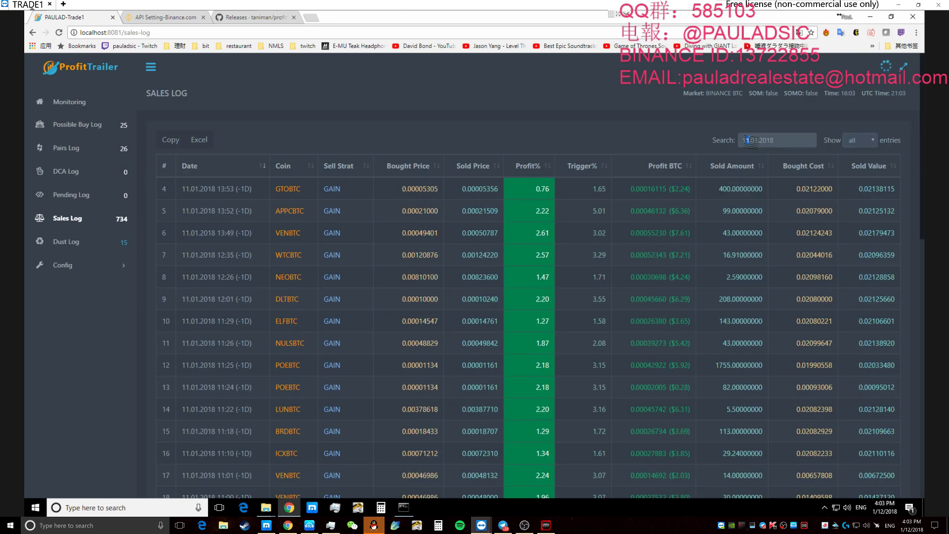
{"action": "scroll", "coordinate": [390, 254], "scroll_direction": "down", "scroll_amount": 12}
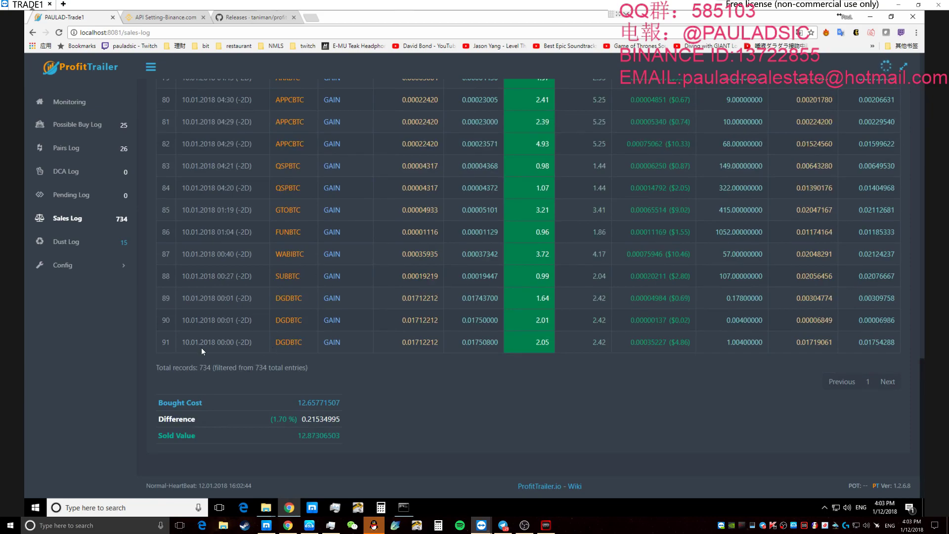
{"action": "scroll", "coordinate": [669, 338], "scroll_direction": "up", "scroll_amount": 8}
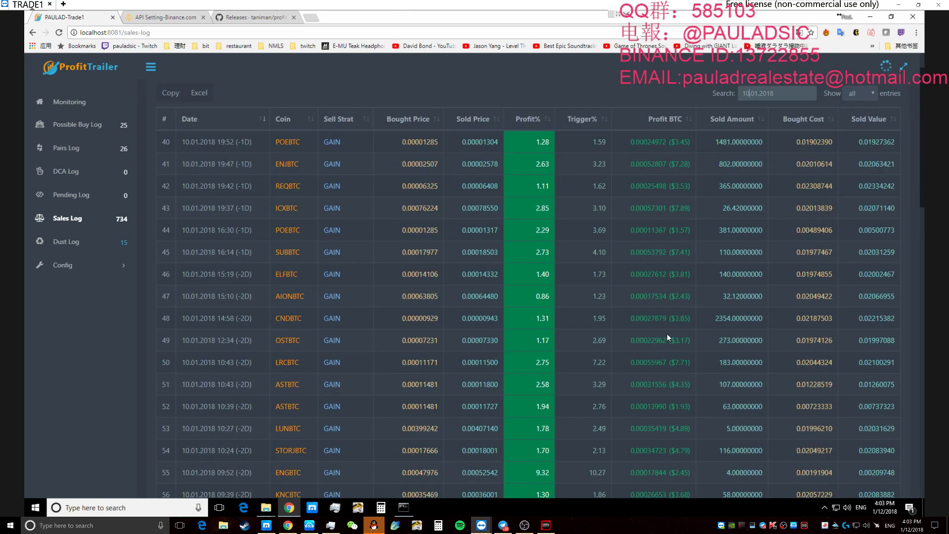
{"action": "scroll", "coordinate": [669, 338], "scroll_direction": "up", "scroll_amount": 3}
{"action": "left_click", "coordinate": [92, 103]}
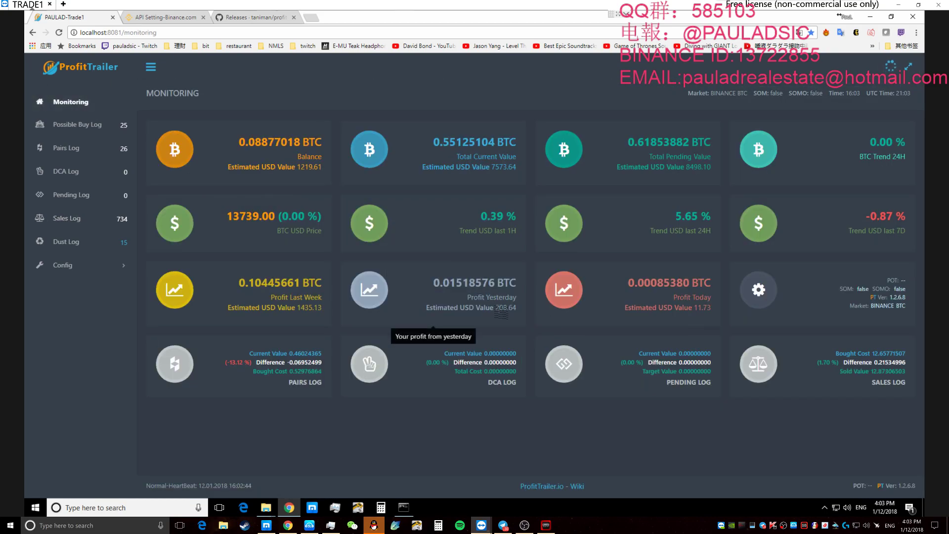
Highlight the Profit Yesterday figures, 0.01518576 BTC and 208.64 USD.
{"action": "double_click", "coordinate": [502, 310]}
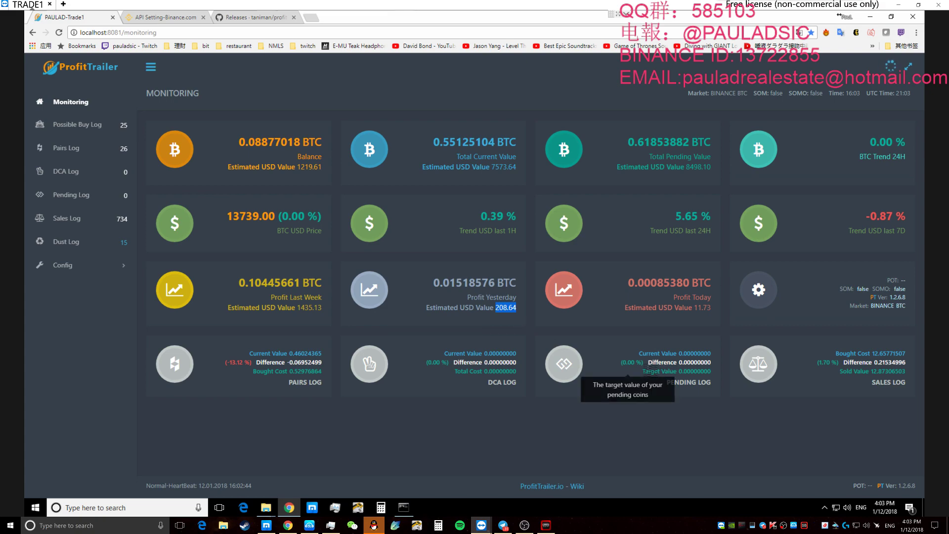
{"action": "mouse_move", "coordinate": [513, 307]}
{"action": "left_mouse_down"}
{"action": "mouse_move", "coordinate": [408, 301]}
{"action": "mouse_move", "coordinate": [507, 316]}
{"action": "left_mouse_up"}
{"action": "left_click", "coordinate": [455, 307]}
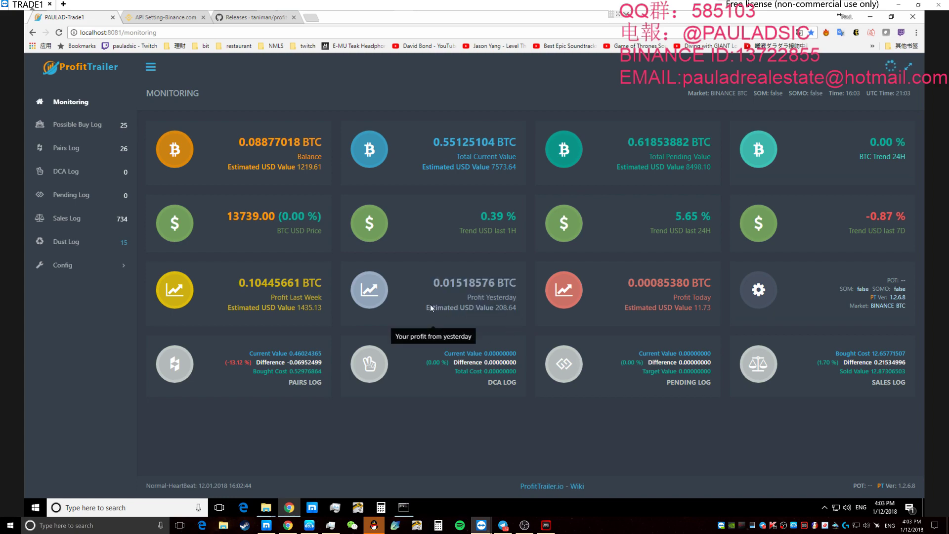
{"action": "double_click", "coordinate": [465, 282]}
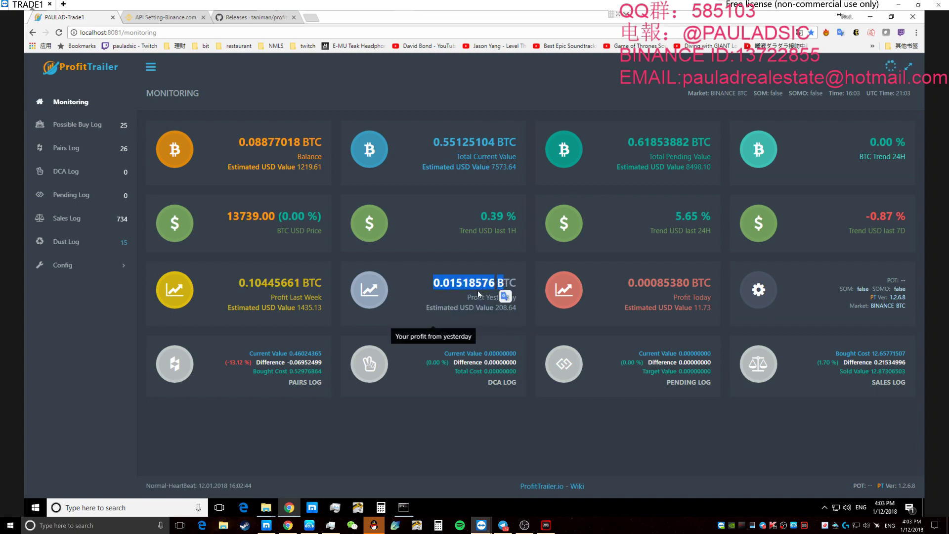
{"action": "left_click_drag", "start_coordinate": [455, 294], "coordinate": [523, 288]}
{"action": "left_click", "coordinate": [456, 291]}
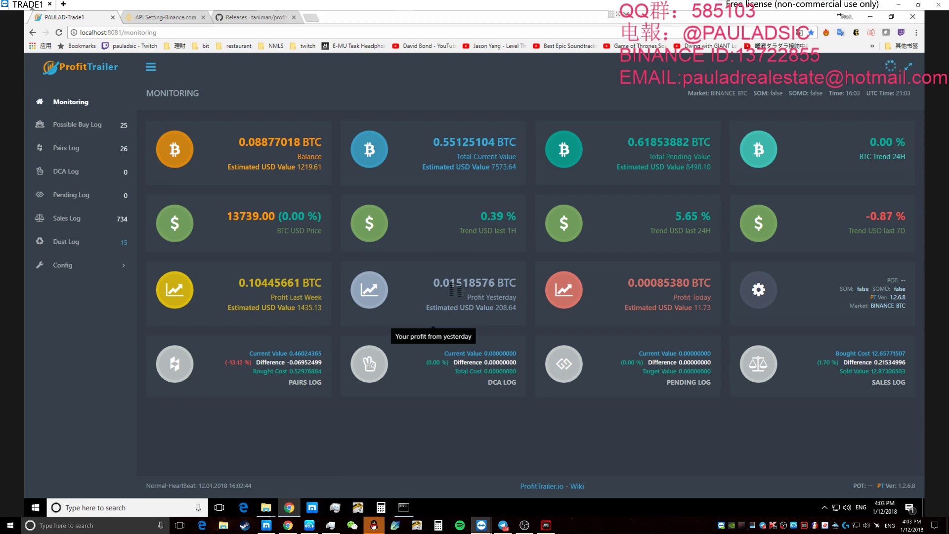
{"action": "left_click_drag", "start_coordinate": [435, 286], "coordinate": [469, 286]}
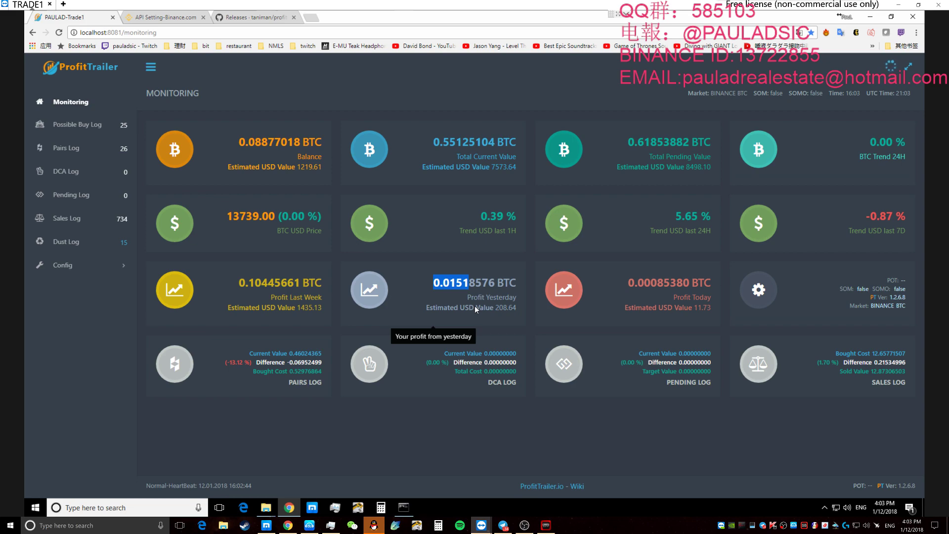
{"action": "left_click_drag", "start_coordinate": [434, 283], "coordinate": [478, 283]}
Point out the BTC USD price and Trend 24H, visit Pairs Log, then show the bot console.
{"action": "left_click_drag", "start_coordinate": [225, 218], "coordinate": [269, 218]}
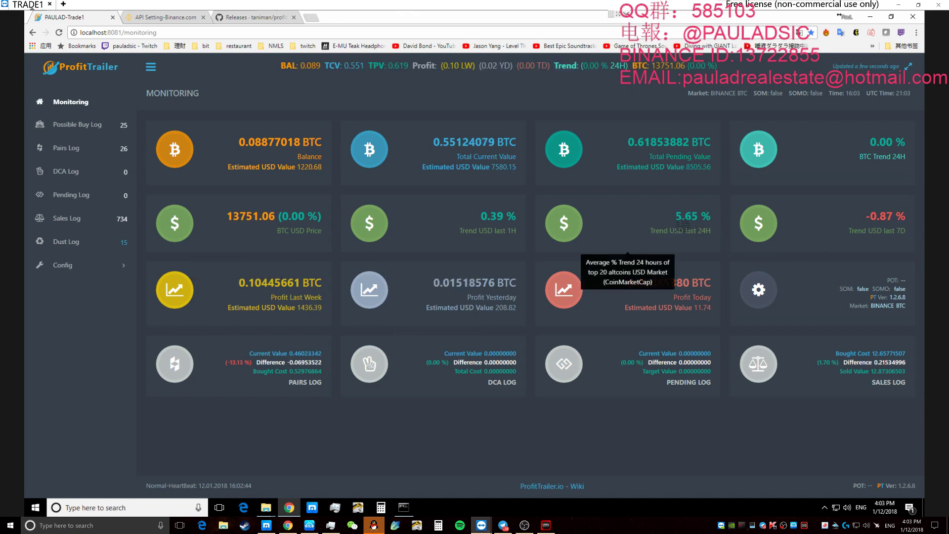
{"action": "left_click_drag", "start_coordinate": [683, 225], "coordinate": [631, 238]}
{"action": "left_click", "coordinate": [633, 239]}
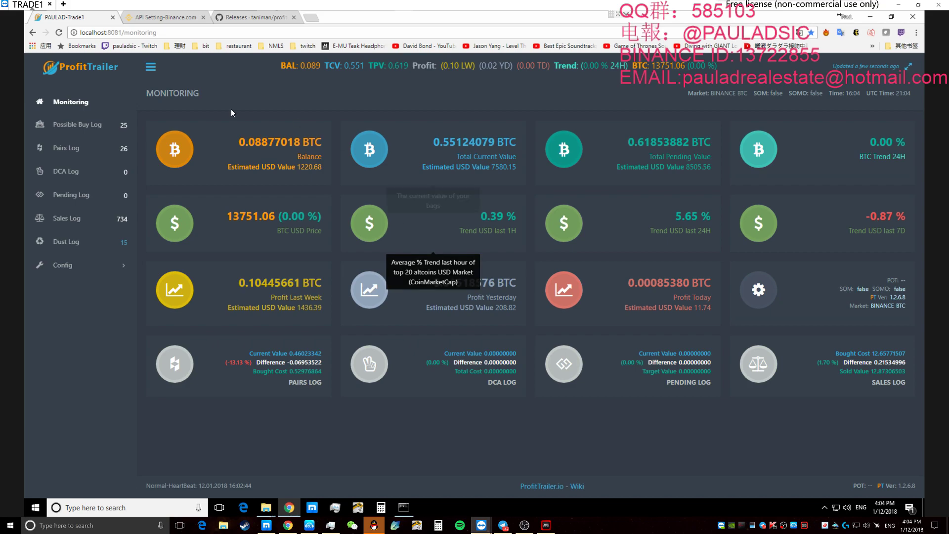
{"action": "left_click", "coordinate": [72, 147]}
{"action": "left_click", "coordinate": [101, 107]}
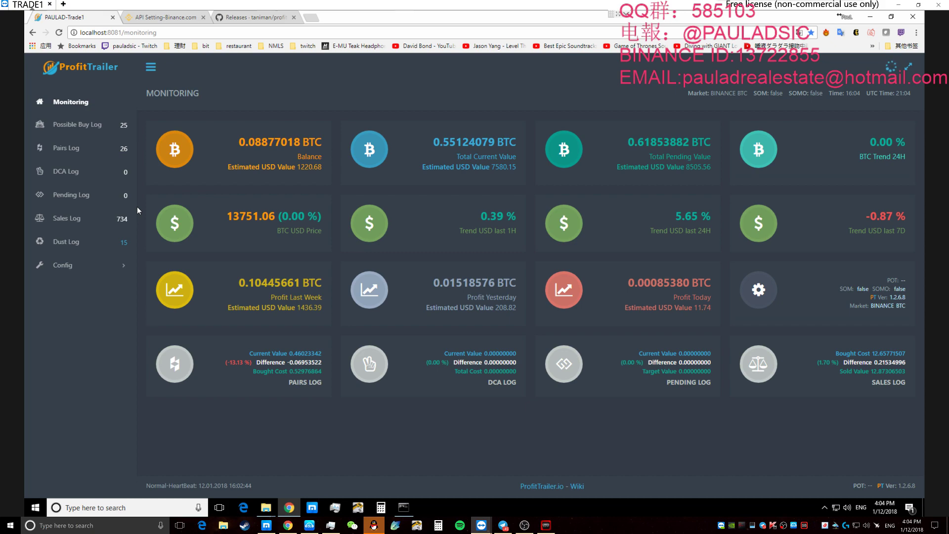
{"action": "left_click", "coordinate": [404, 507]}
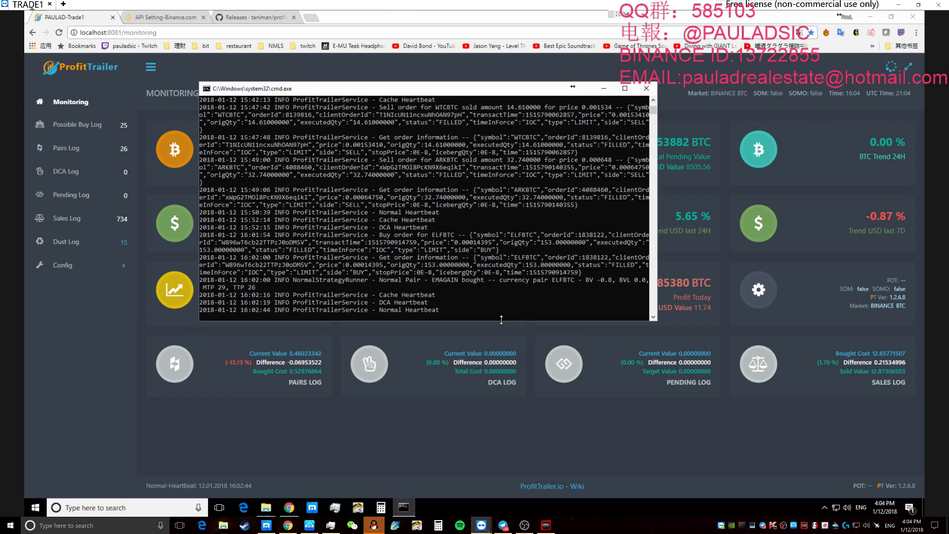
Minimize the bot console and show Chrome's Binance API key page listing the PF and PF2 keys.
{"action": "left_click", "coordinate": [509, 302]}
{"action": "left_click", "coordinate": [534, 371]}
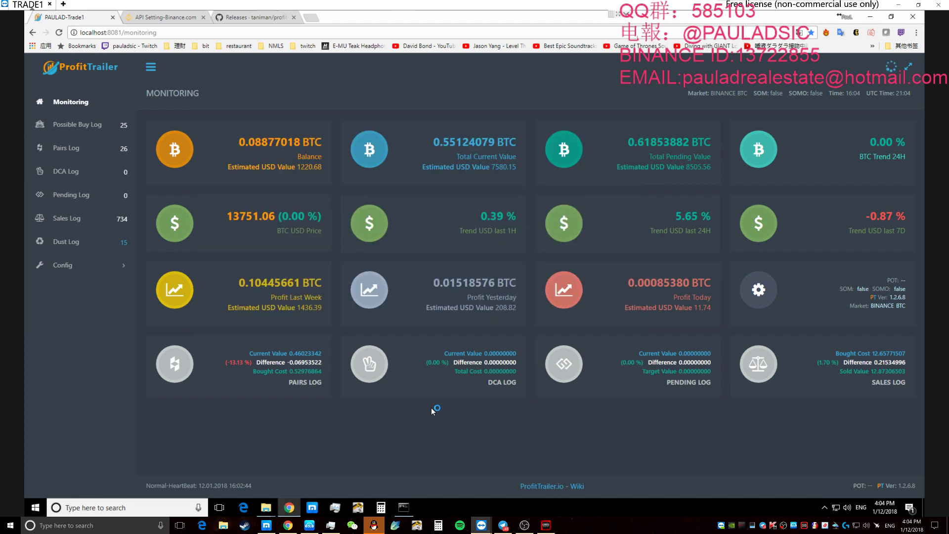
{"action": "left_click", "coordinate": [289, 508]}
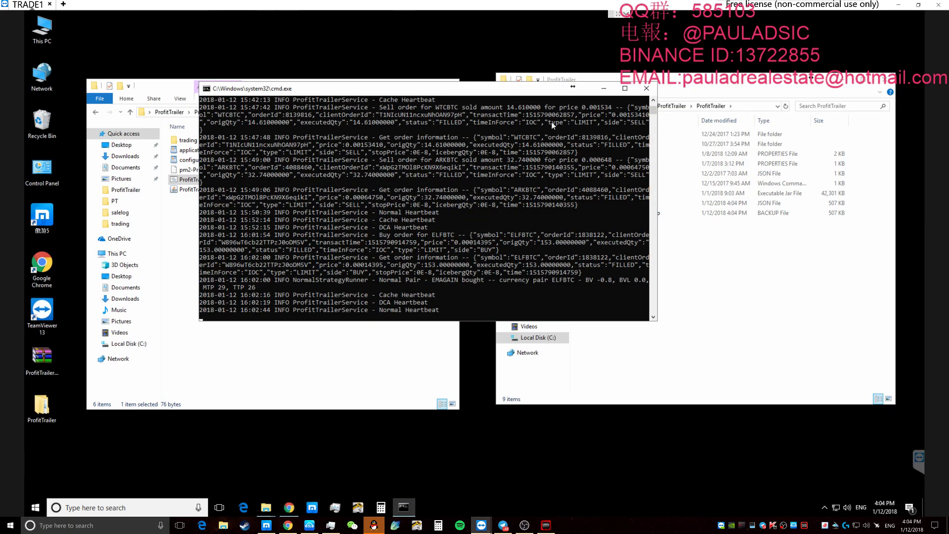
{"action": "left_click", "coordinate": [612, 90]}
{"action": "left_click", "coordinate": [289, 507]}
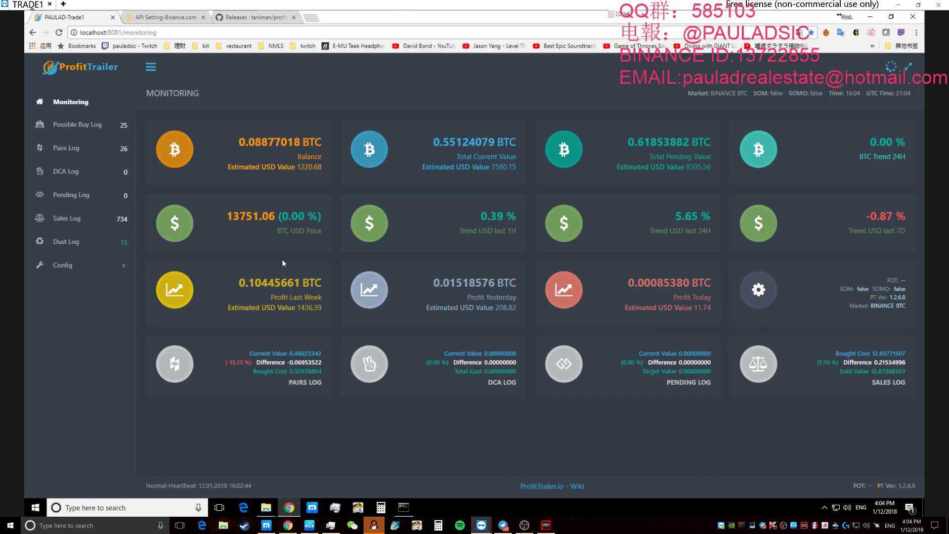
{"action": "left_click", "coordinate": [164, 17]}
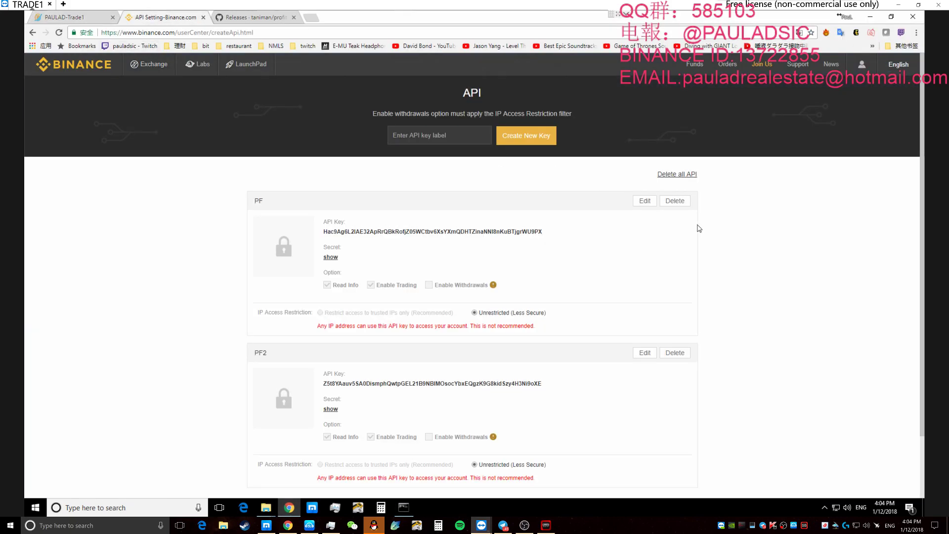
Review the Binance account overview's SMS and Google Authentication two-factor settings.
{"action": "mouse_move", "coordinate": [862, 64]}
{"action": "left_click", "coordinate": [847, 90]}
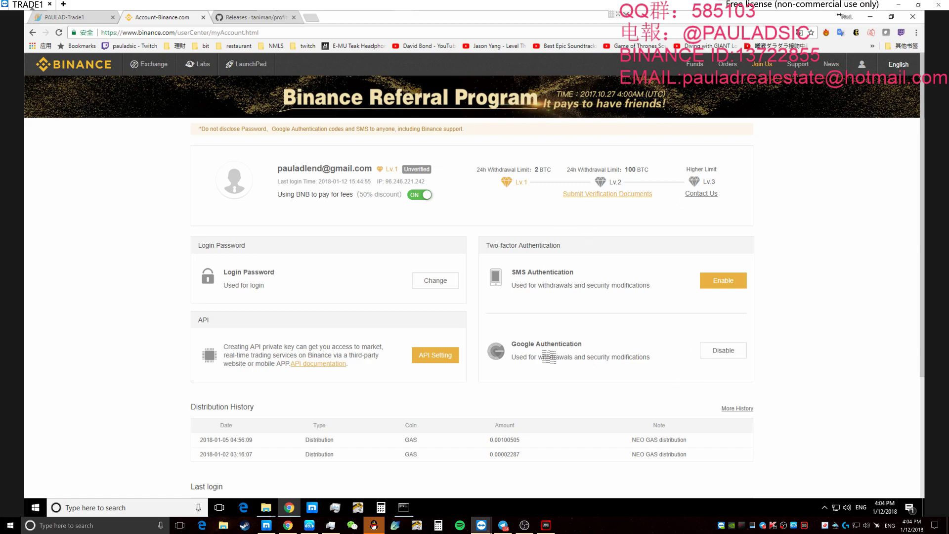
{"action": "left_click_drag", "start_coordinate": [513, 344], "coordinate": [658, 359]}
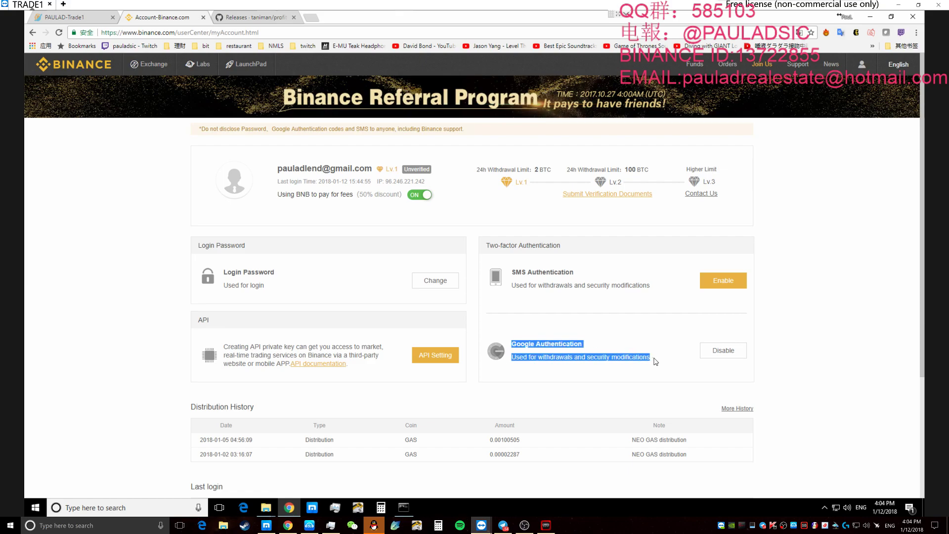
{"action": "left_click", "coordinate": [657, 359]}
{"action": "left_click_drag", "start_coordinate": [515, 271], "coordinate": [645, 294]}
{"action": "left_click", "coordinate": [591, 307]}
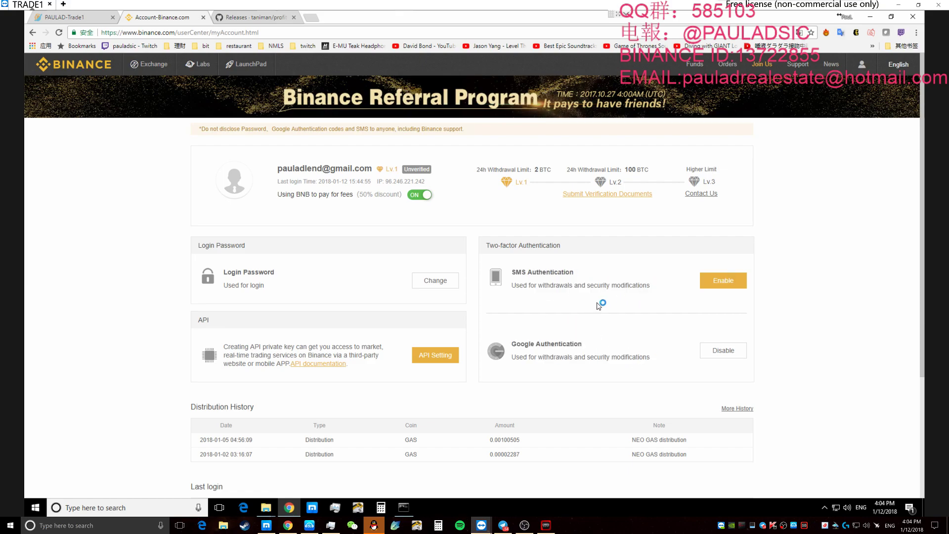
Inspect the PF and PF2 keys in API settings, then list saved bookmarks in a new tab.
{"action": "left_click", "coordinate": [429, 363]}
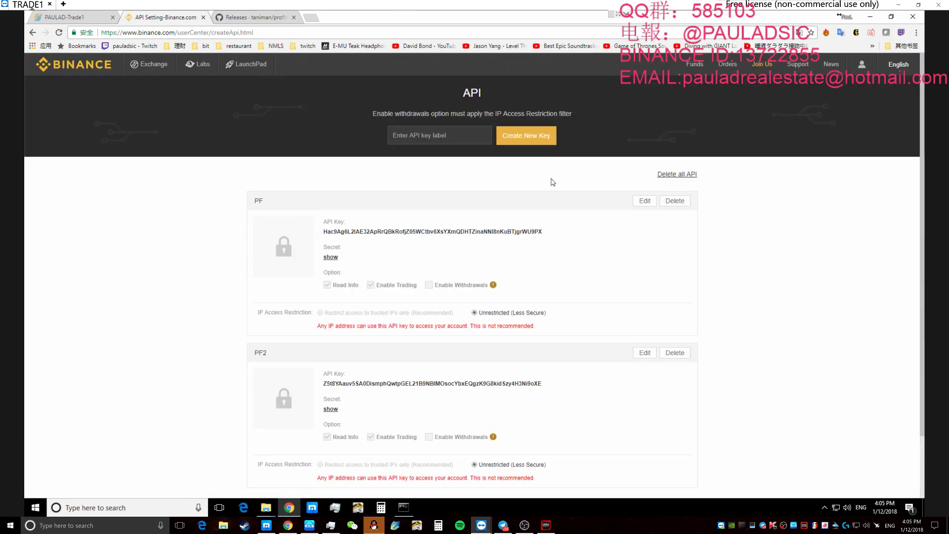
{"action": "triple_click", "coordinate": [588, 231]}
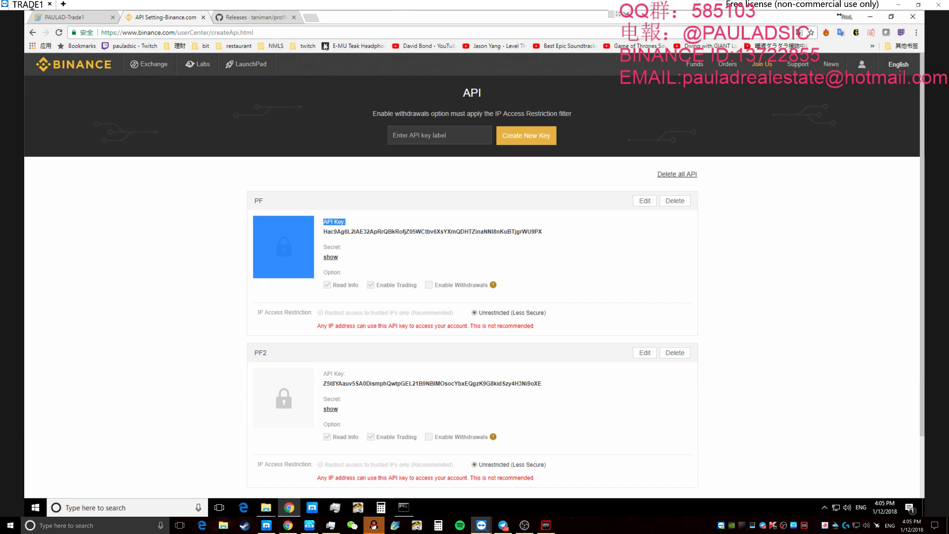
{"action": "left_click", "coordinate": [310, 18]}
{"action": "left_click", "coordinate": [203, 45]}
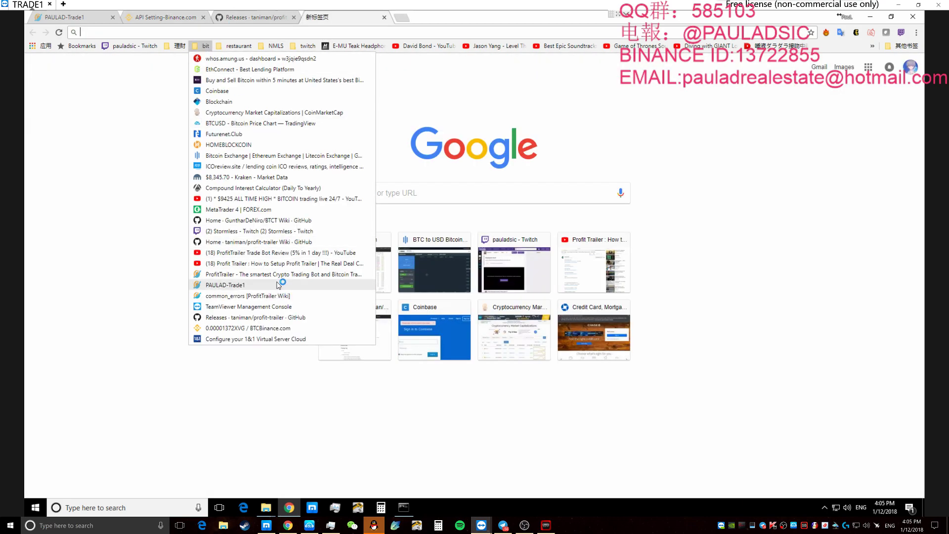
Open the ProfitTrailer website bookmark and load the profittrailer.com/pt/chinese page.
{"action": "left_click", "coordinate": [276, 276]}
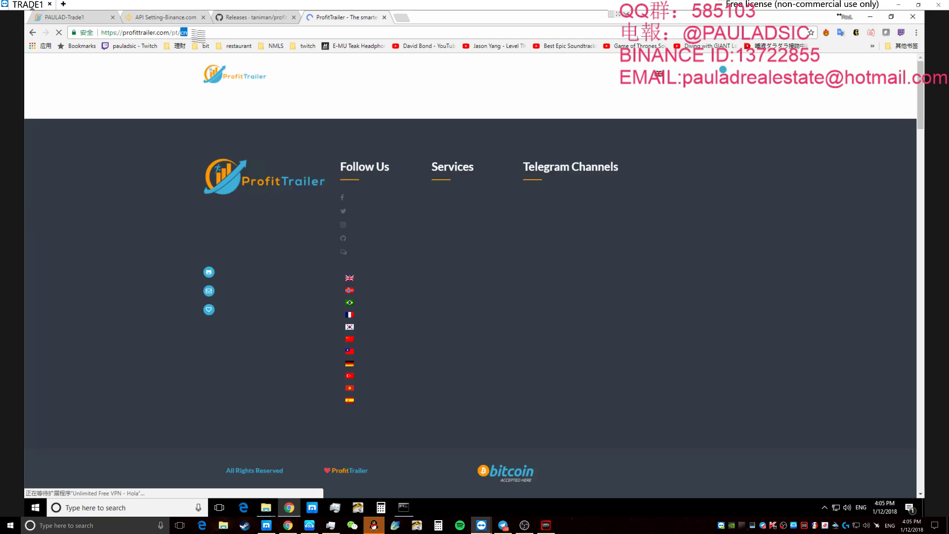
{"action": "left_click", "coordinate": [181, 33]}
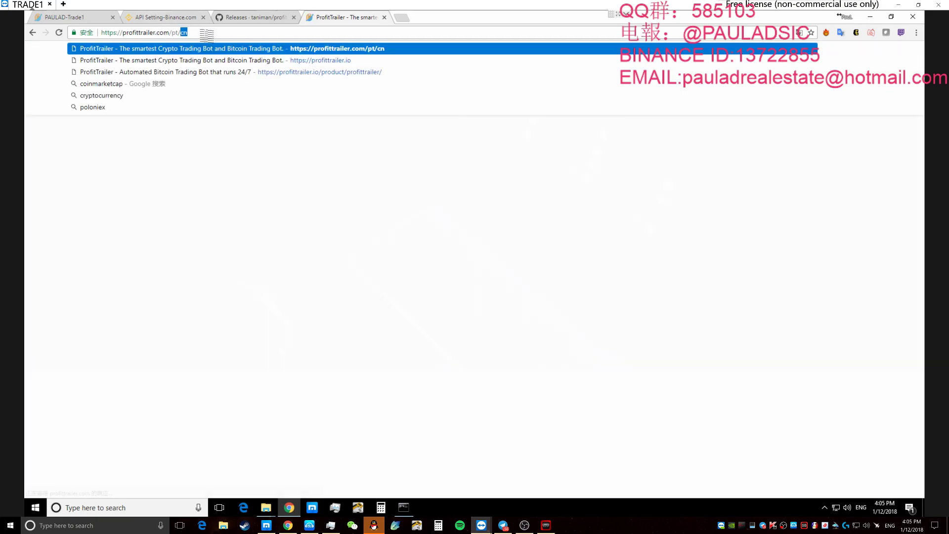
{"action": "type", "text": "paul"}
{"action": "key", "text": "Return"}
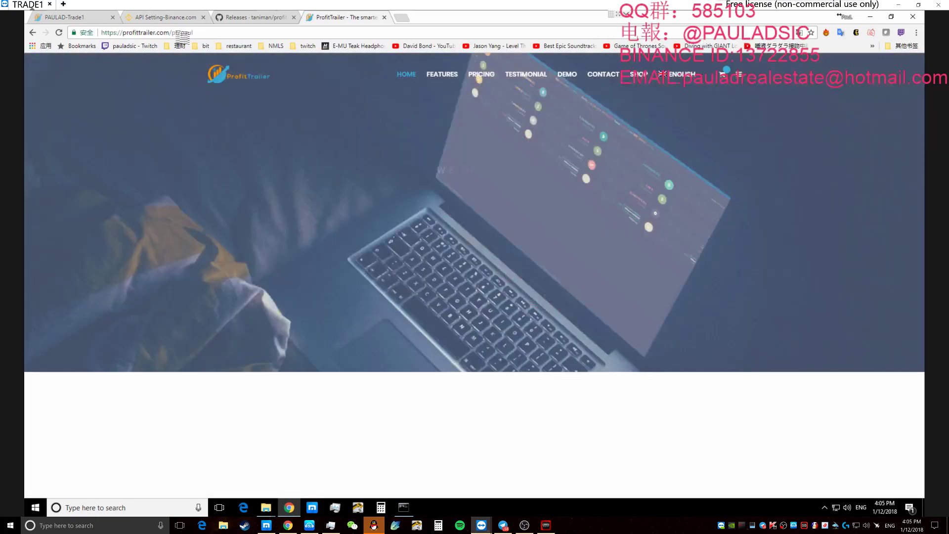
{"action": "double_click", "coordinate": [186, 33]}
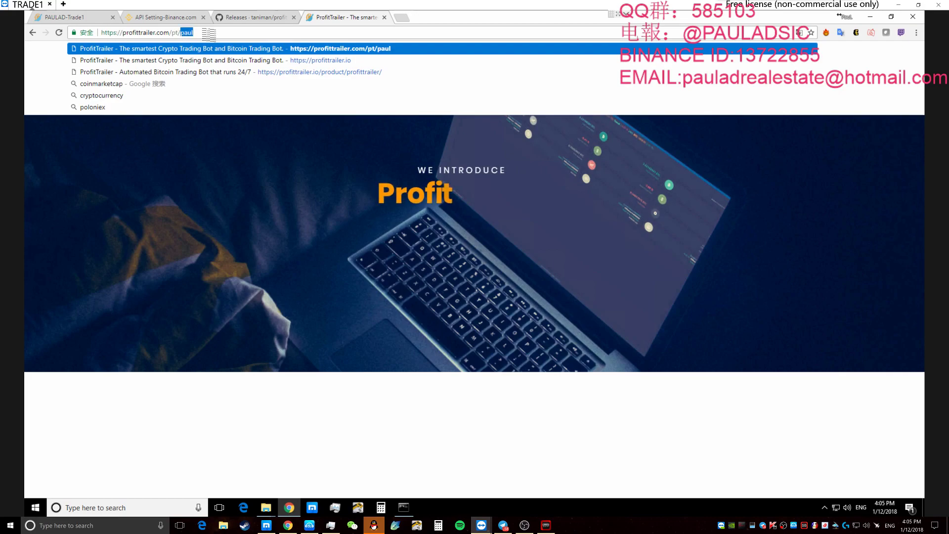
{"action": "type", "text": "chinese"}
{"action": "key", "text": "Return"}
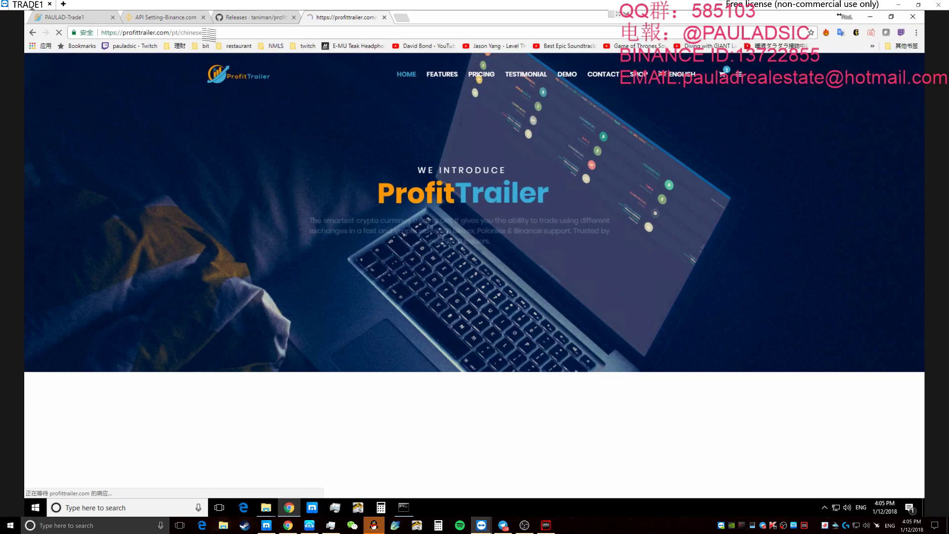
Order the 1-exchange licence at ฿0.030 from the Pricing section.
{"action": "scroll", "coordinate": [367, 223], "scroll_direction": "down", "scroll_amount": 8}
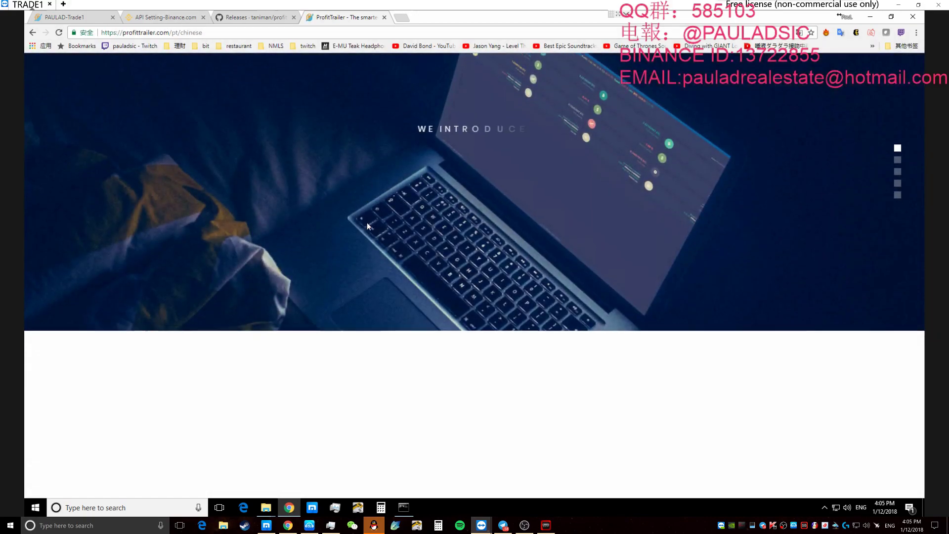
{"action": "scroll", "coordinate": [367, 227], "scroll_direction": "down", "scroll_amount": 10}
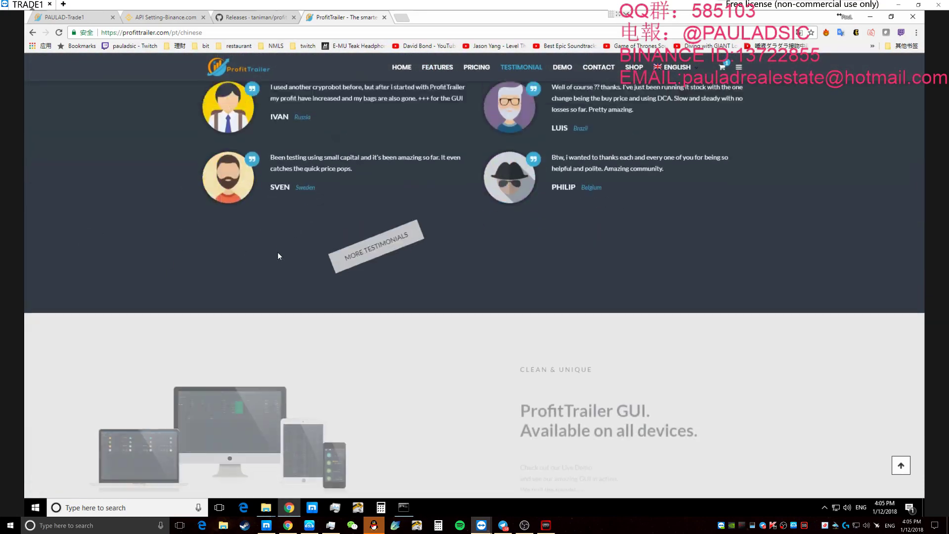
{"action": "scroll", "coordinate": [278, 251], "scroll_direction": "up", "scroll_amount": 5}
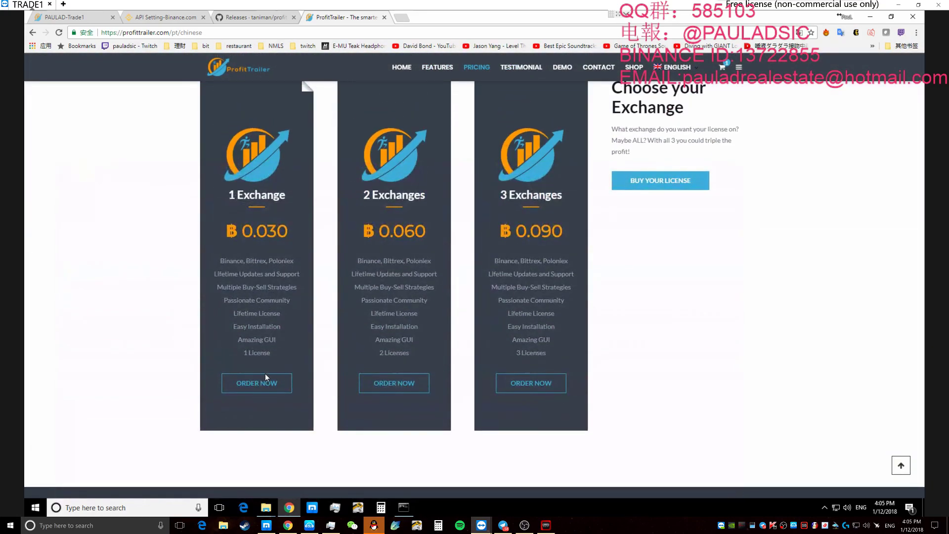
{"action": "left_click", "coordinate": [265, 381]}
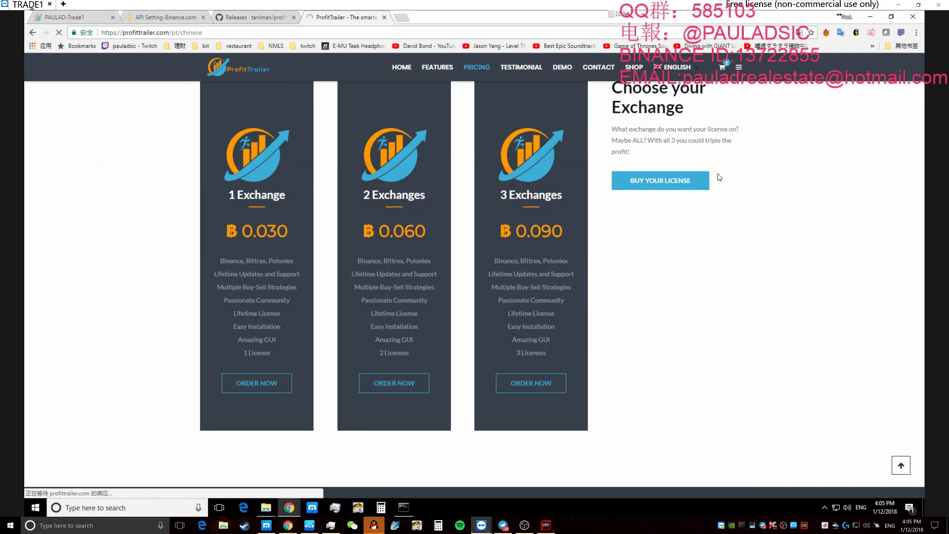
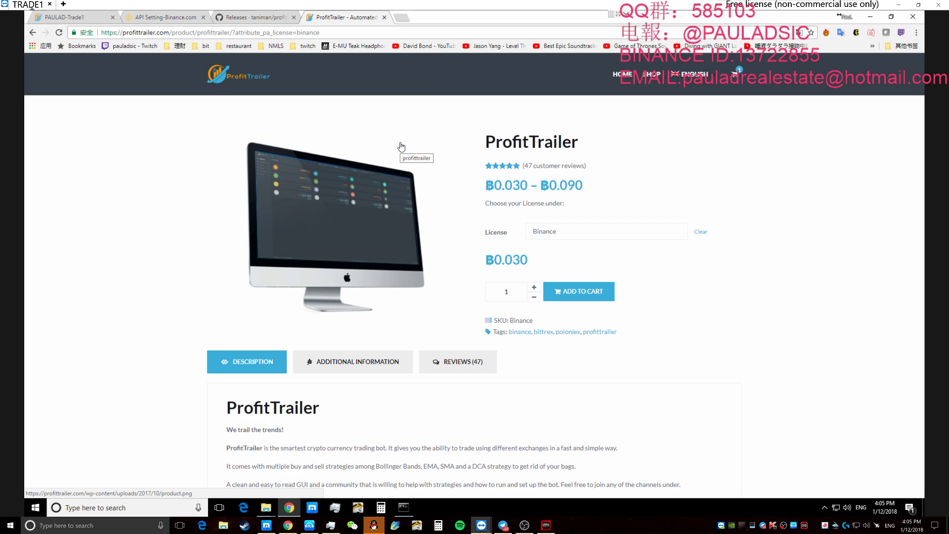
Check the PF key on Binance API settings, then highlight the v1.2.6.8 tag on GitHub releases.
{"action": "left_click", "coordinate": [250, 17]}
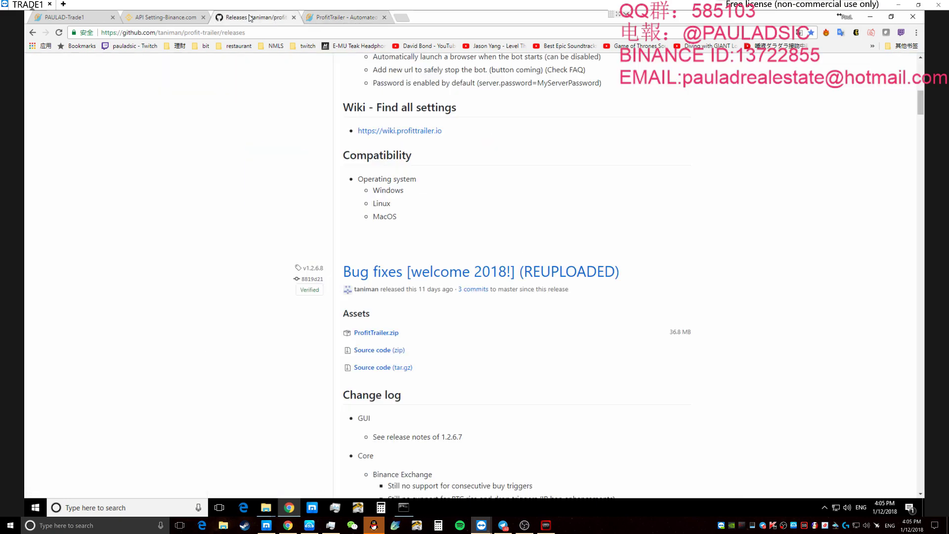
{"action": "left_click", "coordinate": [179, 18]}
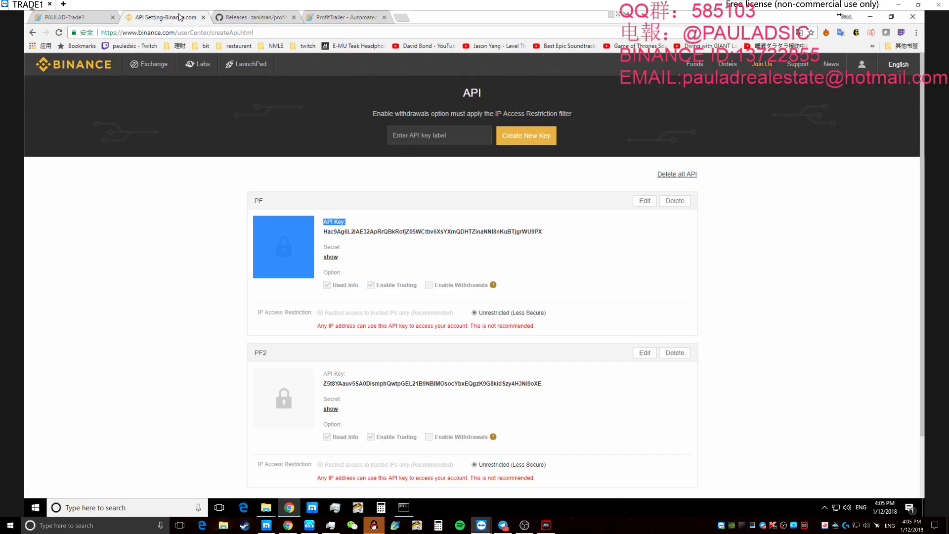
{"action": "left_click", "coordinate": [150, 277]}
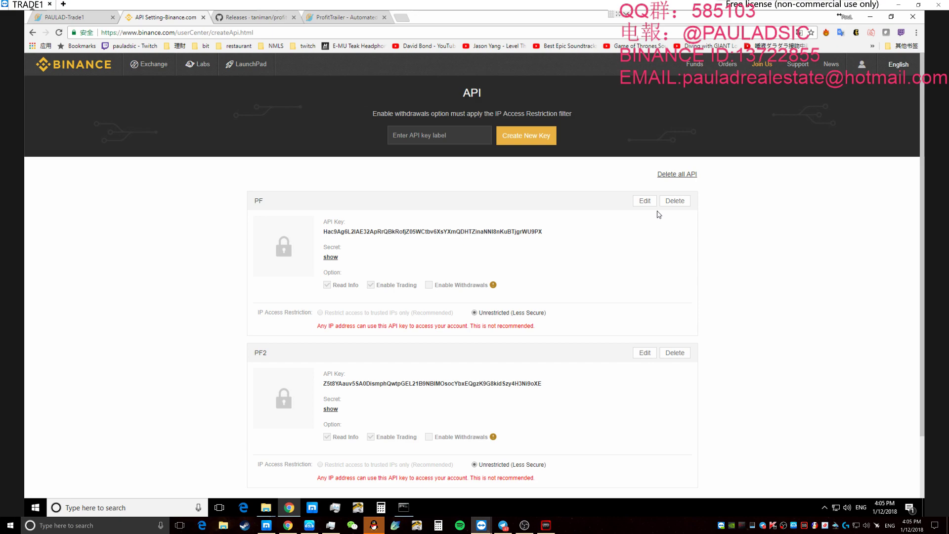
{"action": "left_click", "coordinate": [258, 18]}
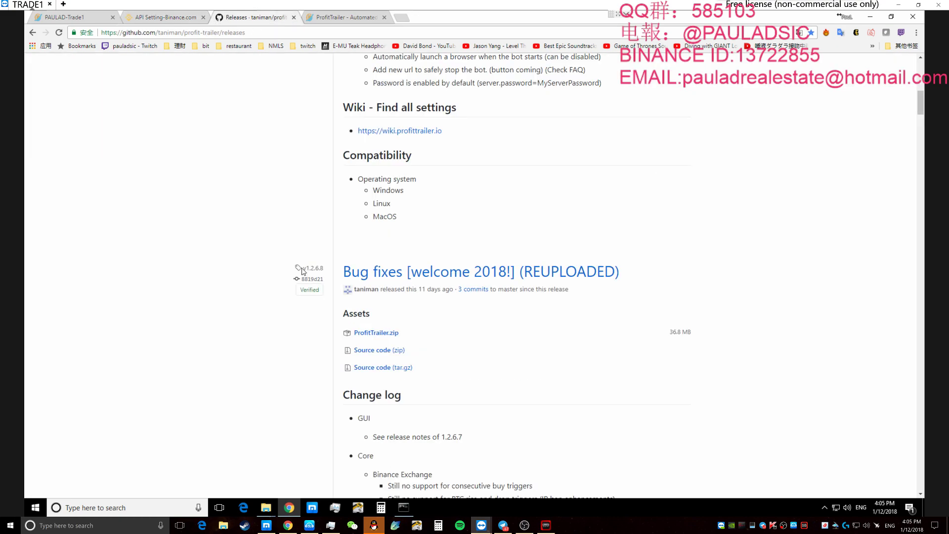
{"action": "left_click_drag", "start_coordinate": [326, 268], "coordinate": [303, 268]}
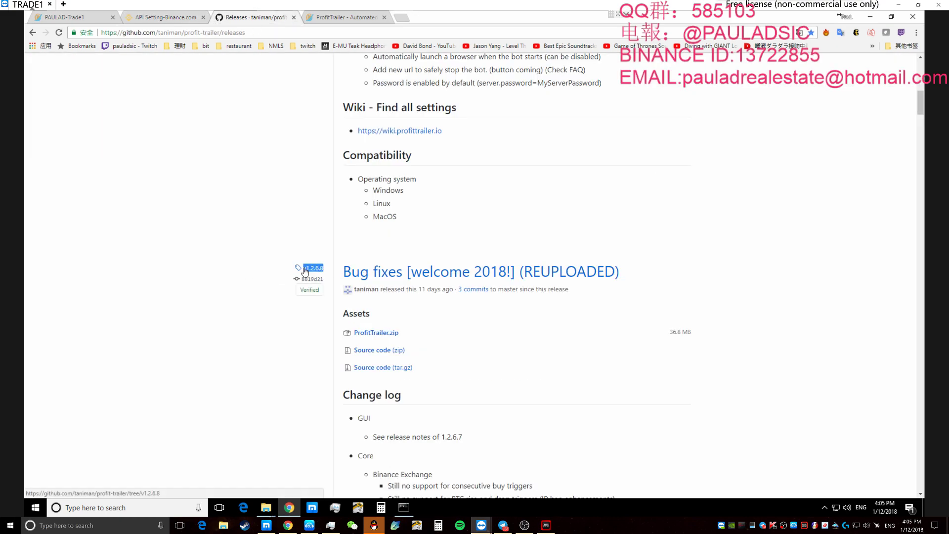